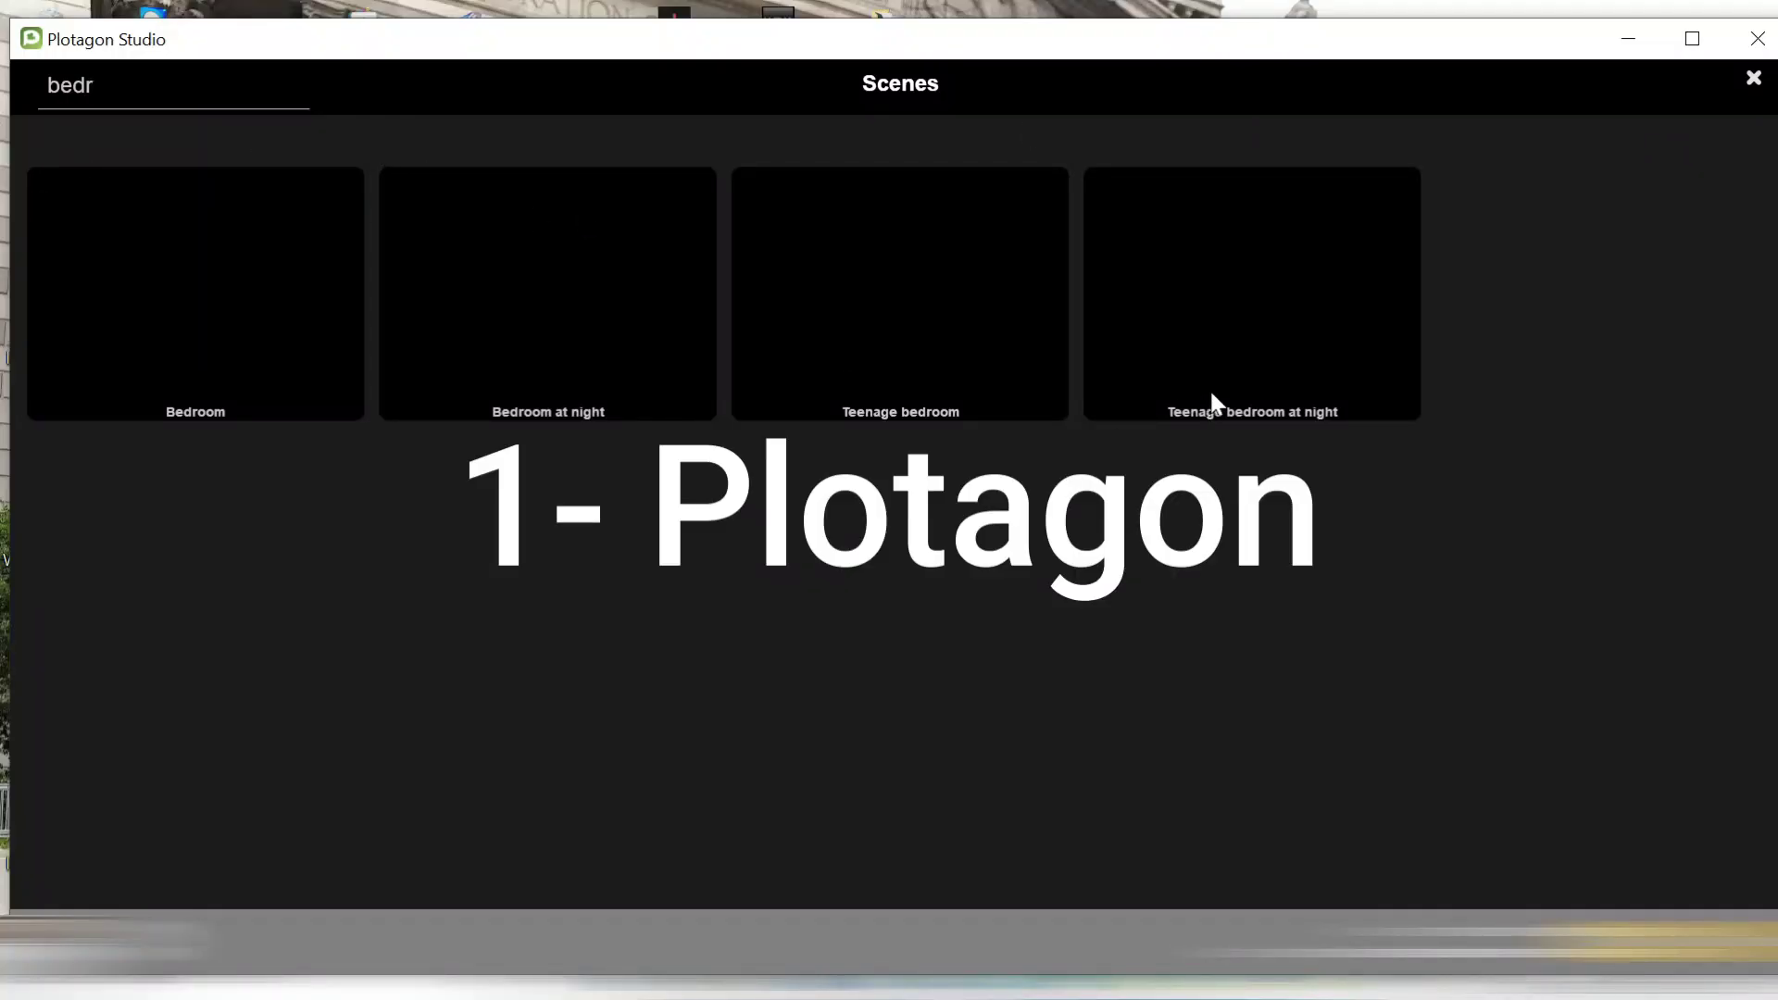
Choose the Teenage bedroom at night scene and render it as a 1080p video exported without subtitles.
{"action": "left_click", "coordinate": [1202, 296]}
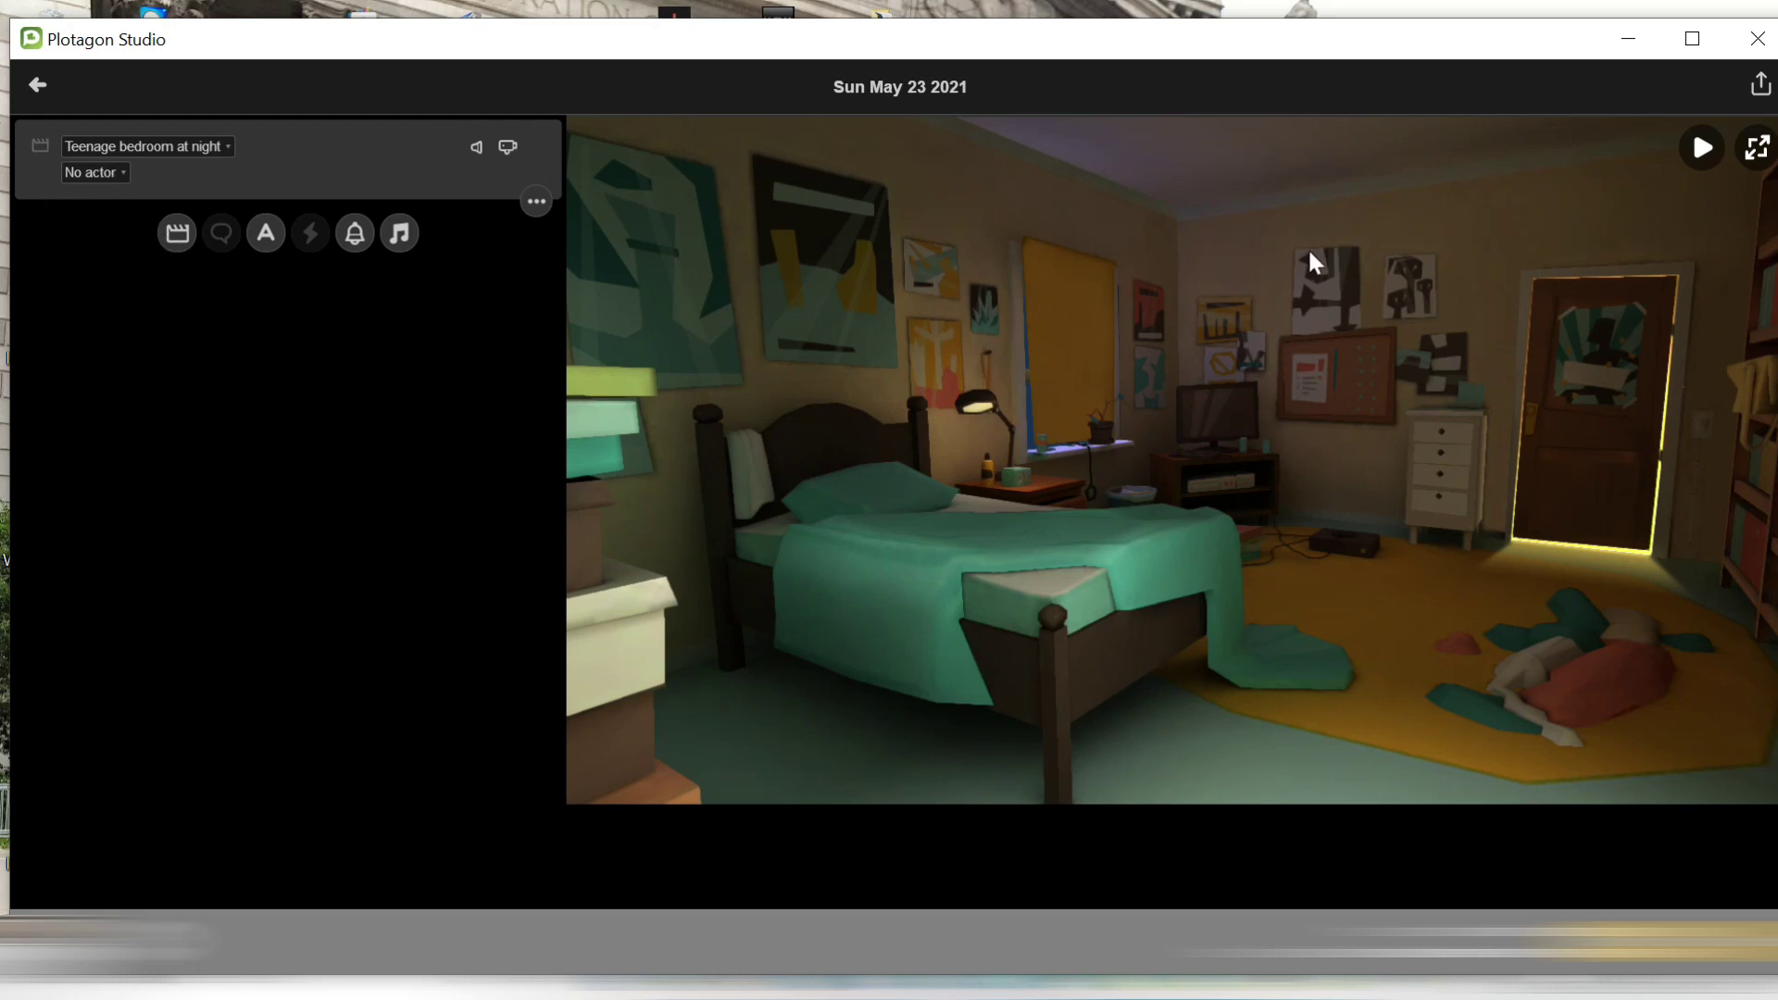
{"action": "left_click", "coordinate": [1759, 86]}
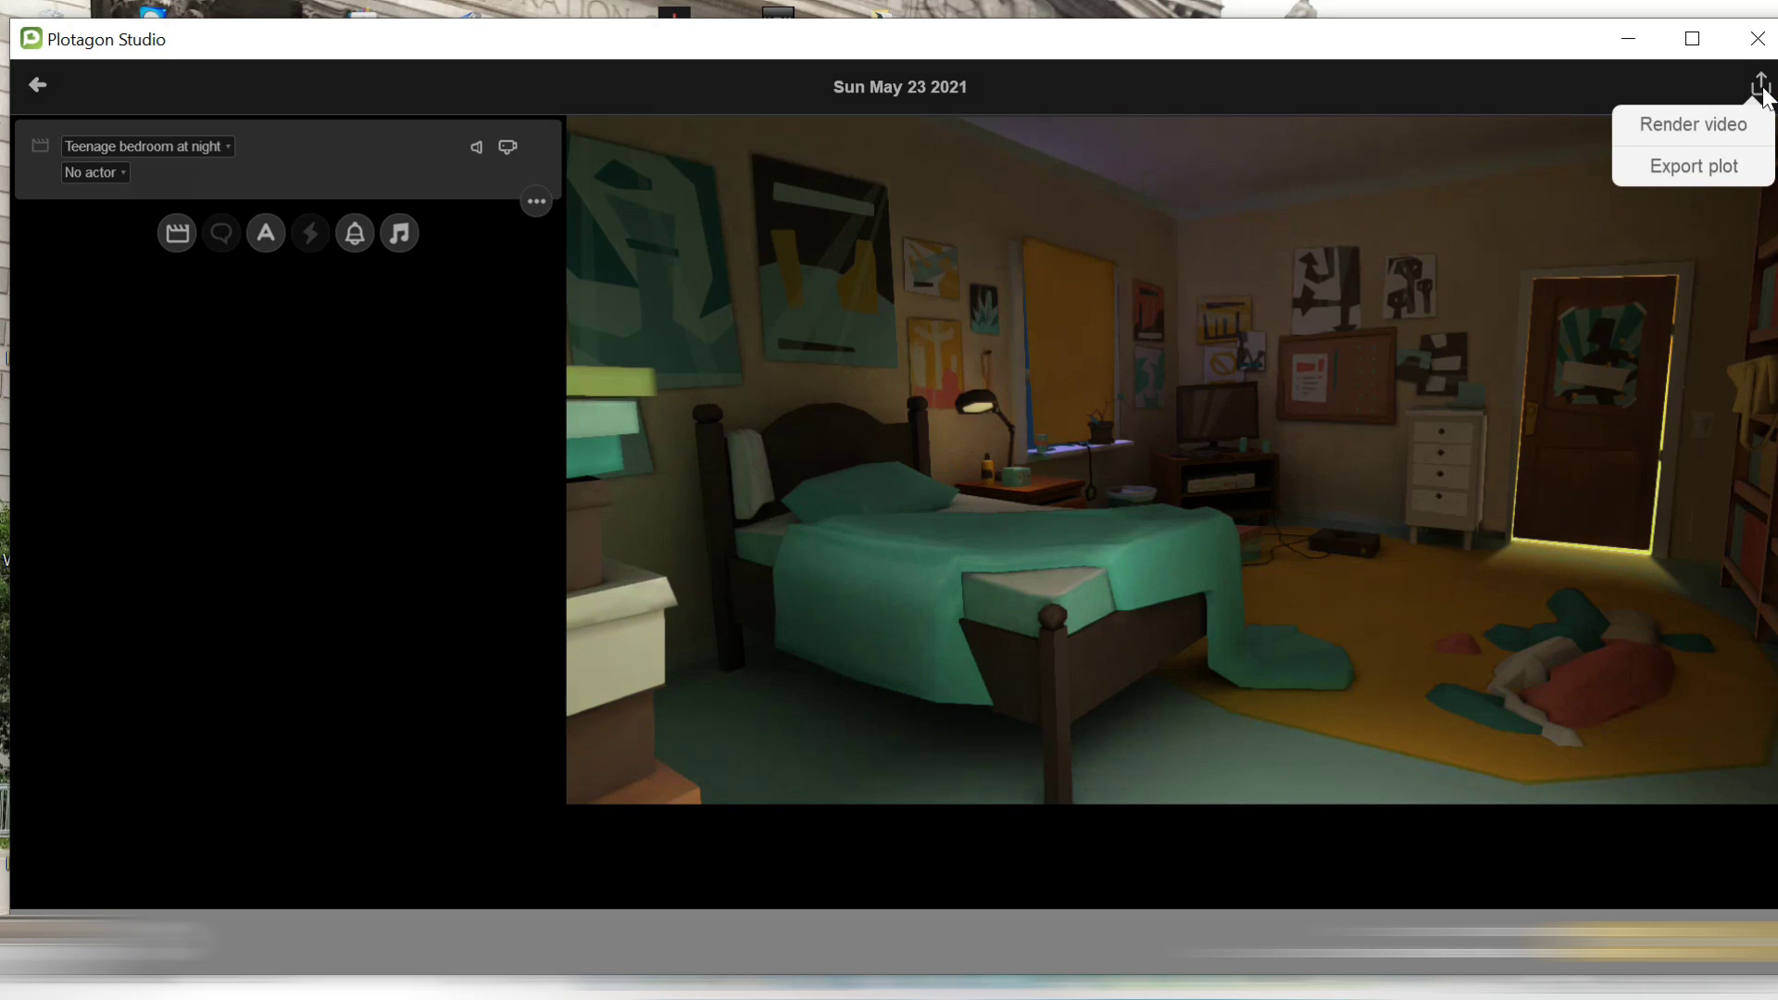
{"action": "left_click", "coordinate": [1705, 132]}
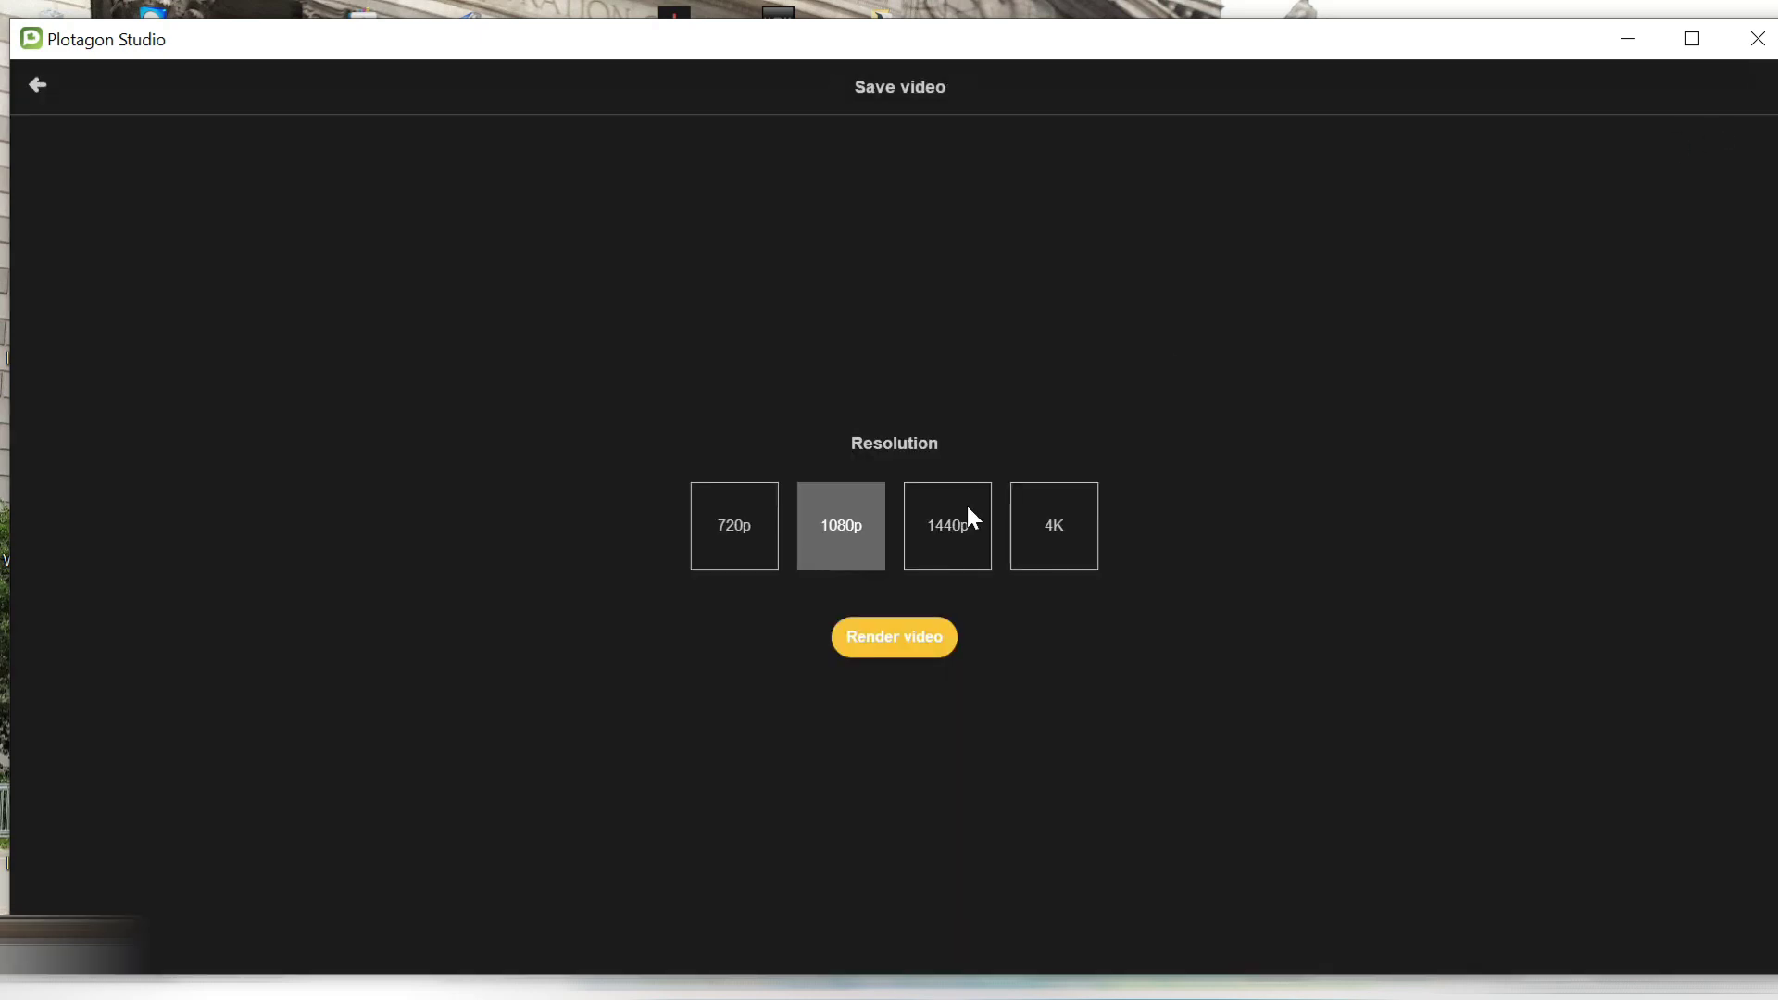
{"action": "left_click", "coordinate": [905, 648]}
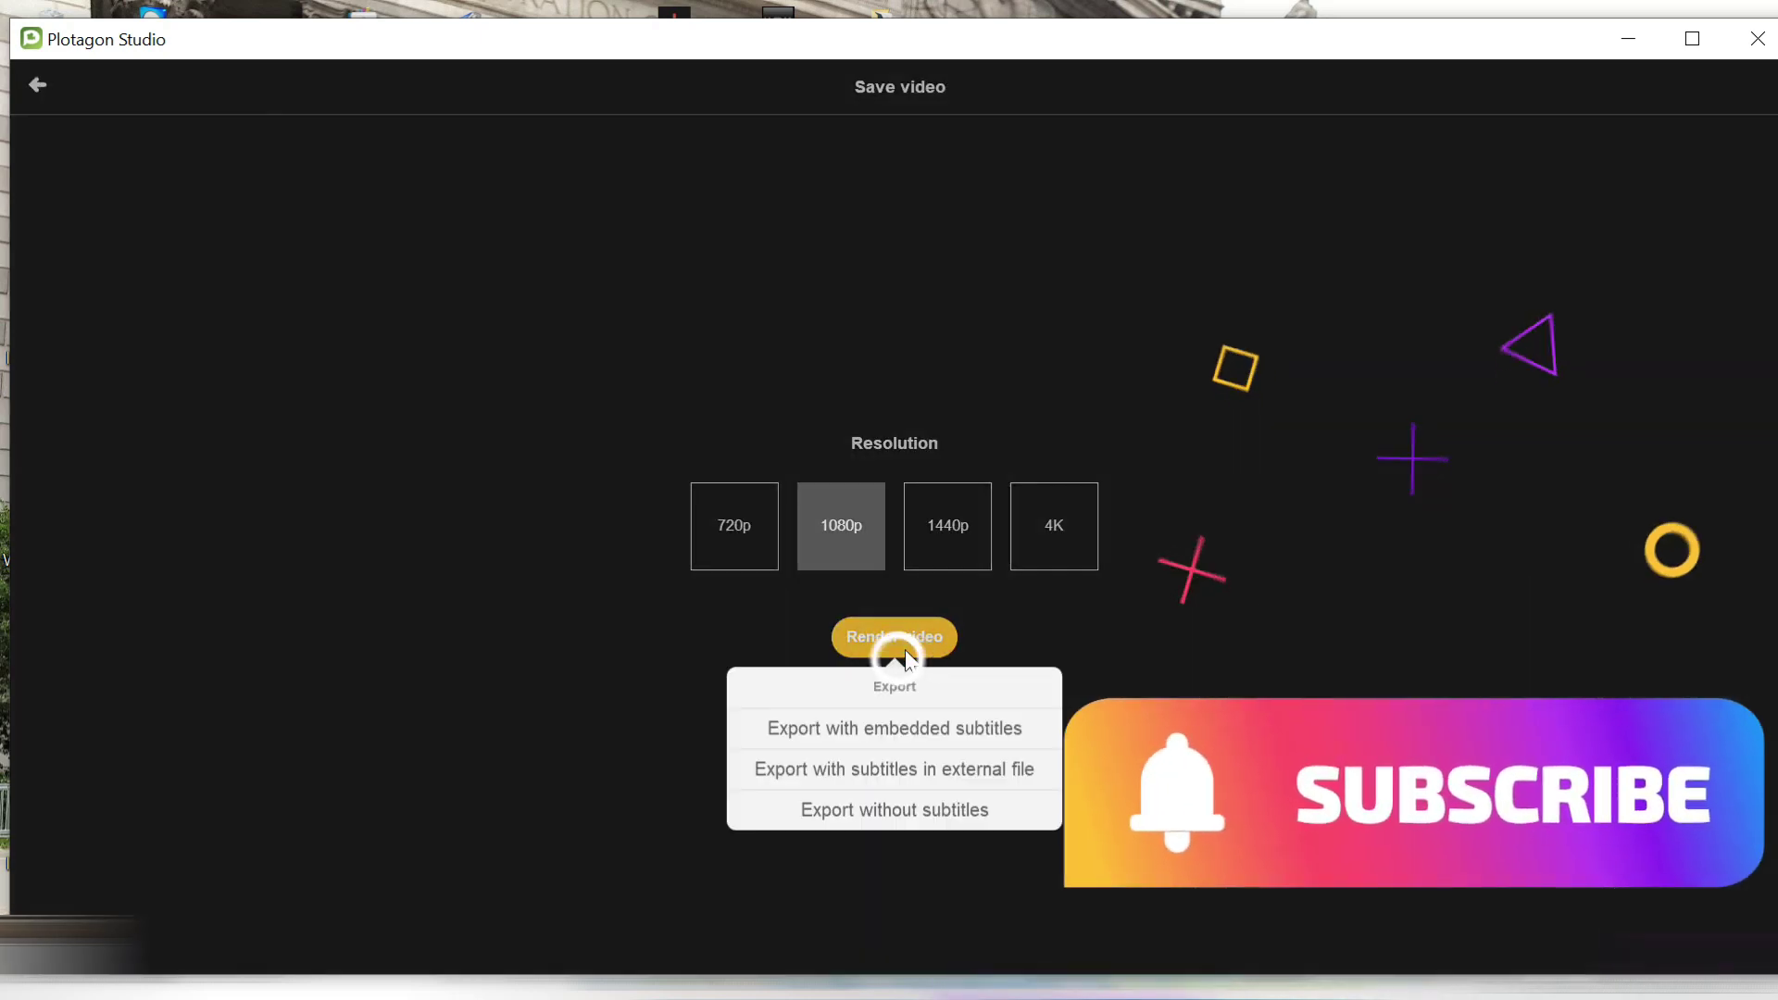
{"action": "left_click", "coordinate": [868, 815]}
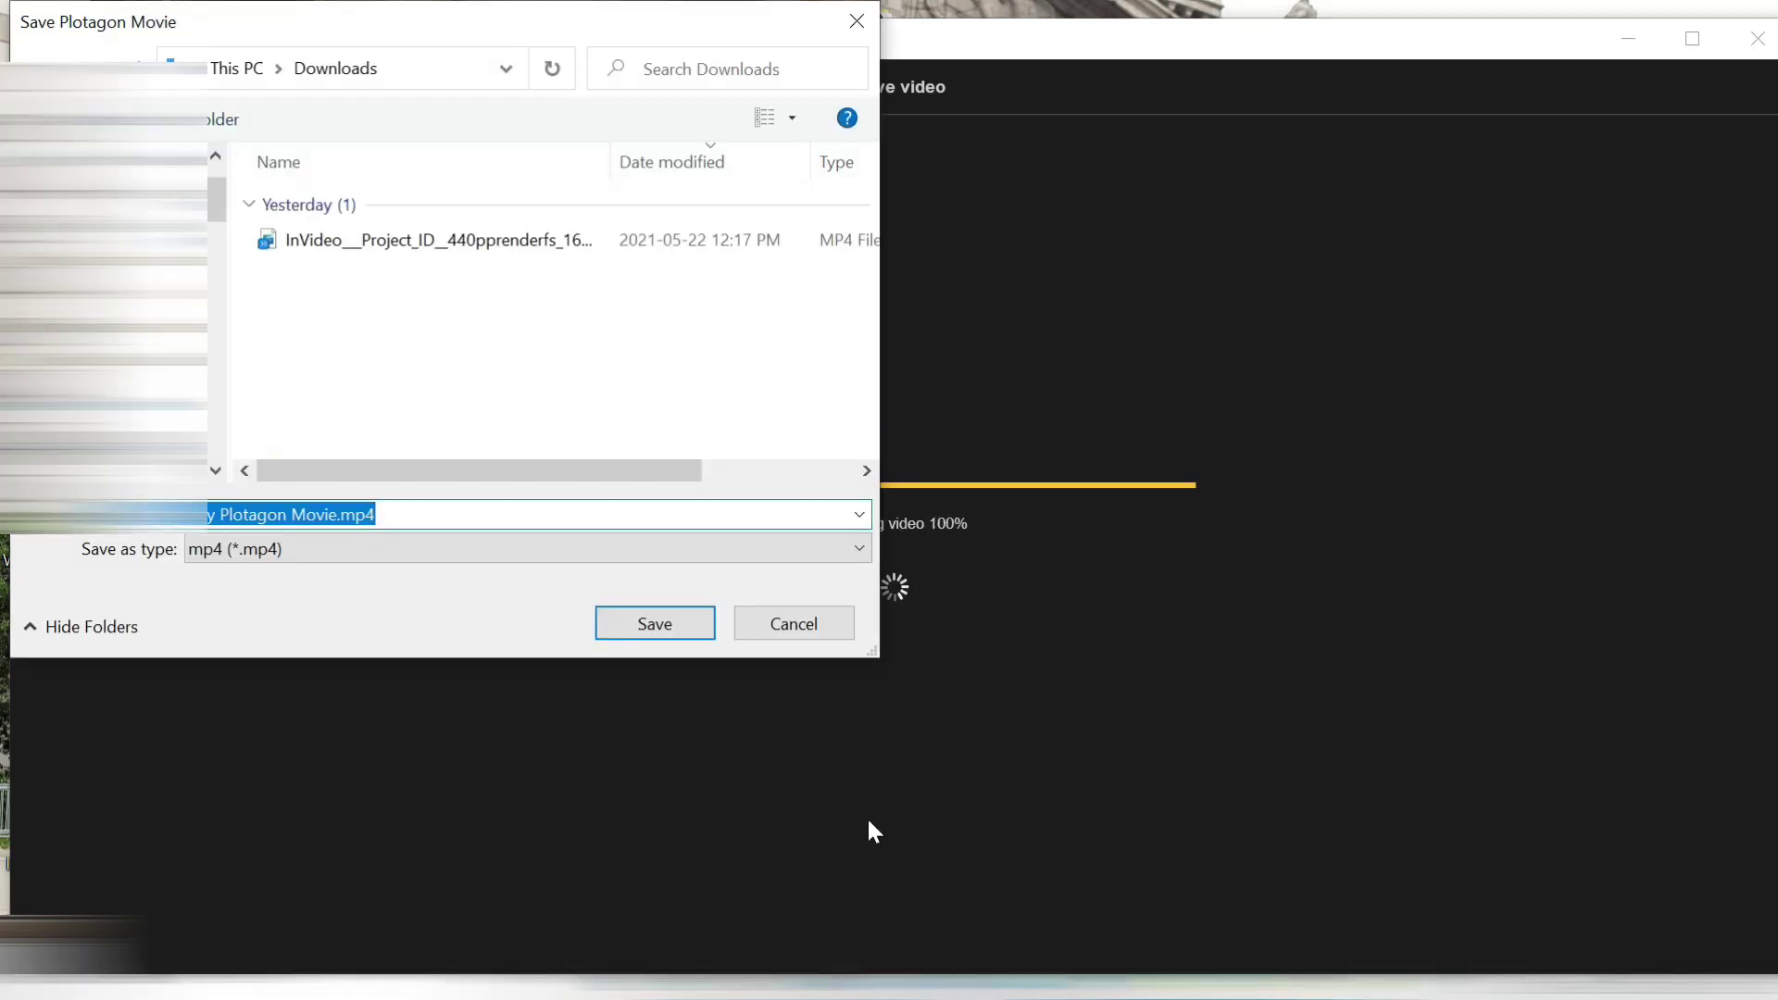
Save the rendered video as an MP4 named "Teen room at night" in Downloads and close the export screen.
{"action": "type", "text": "e"}
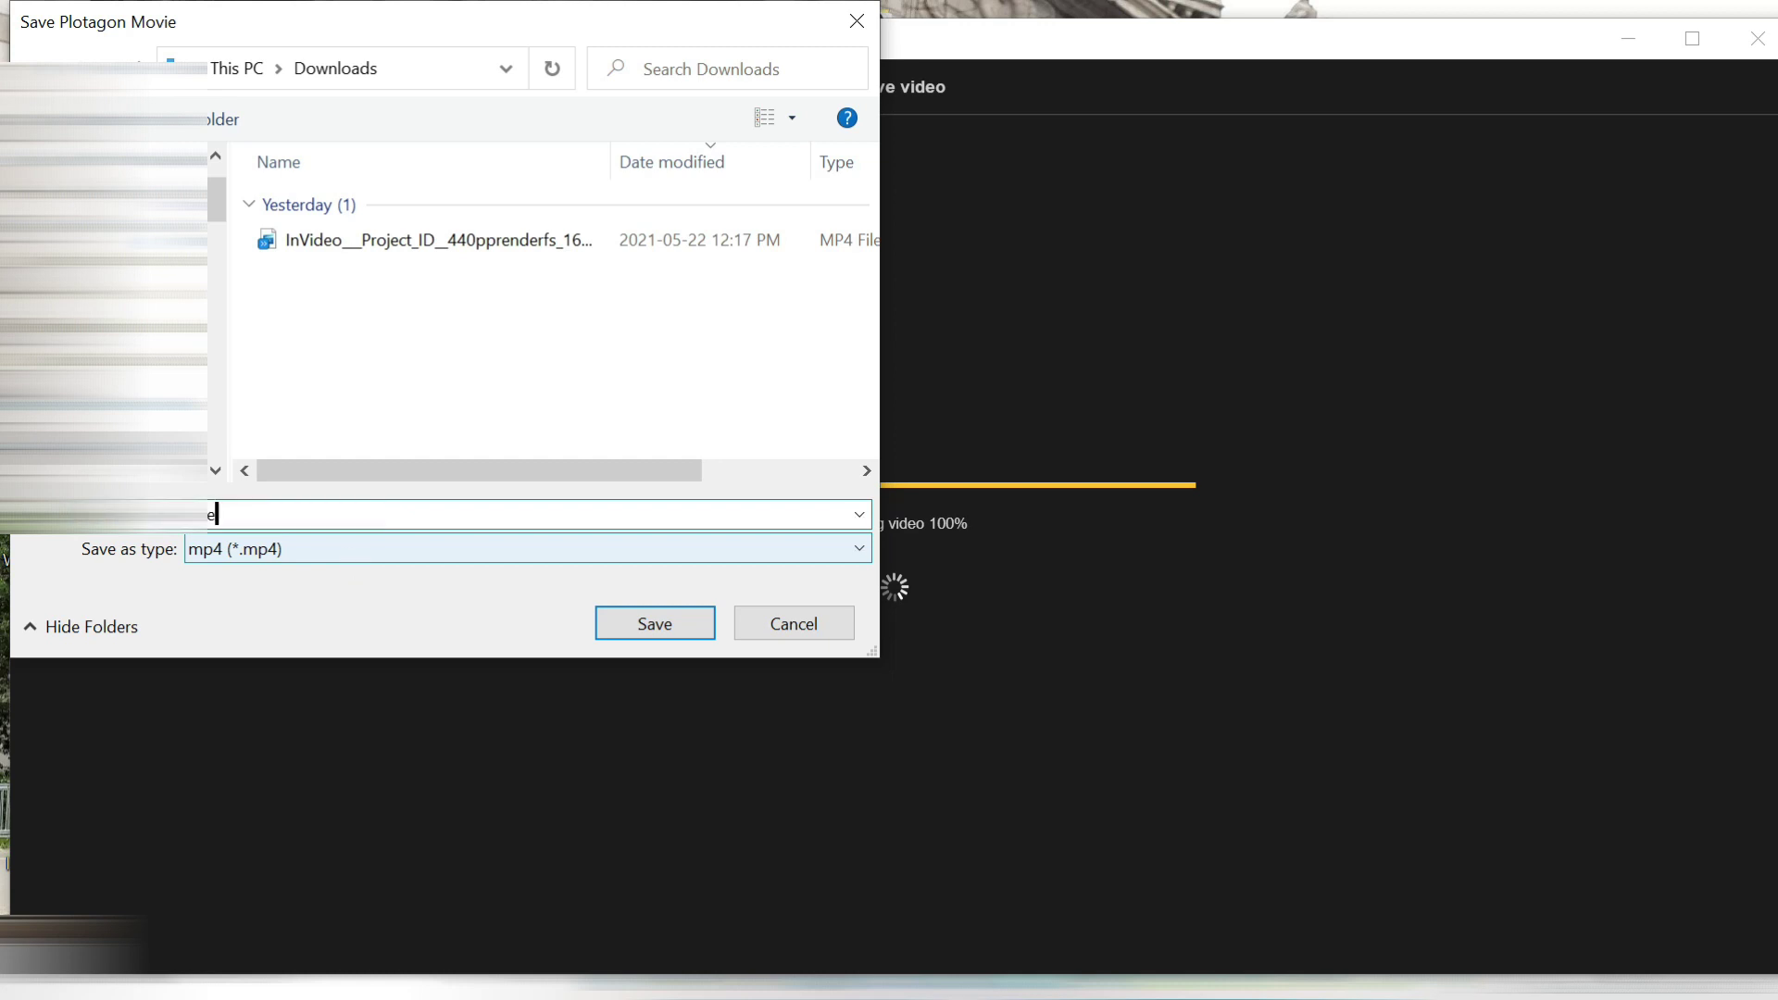
{"action": "type", "text": "night"}
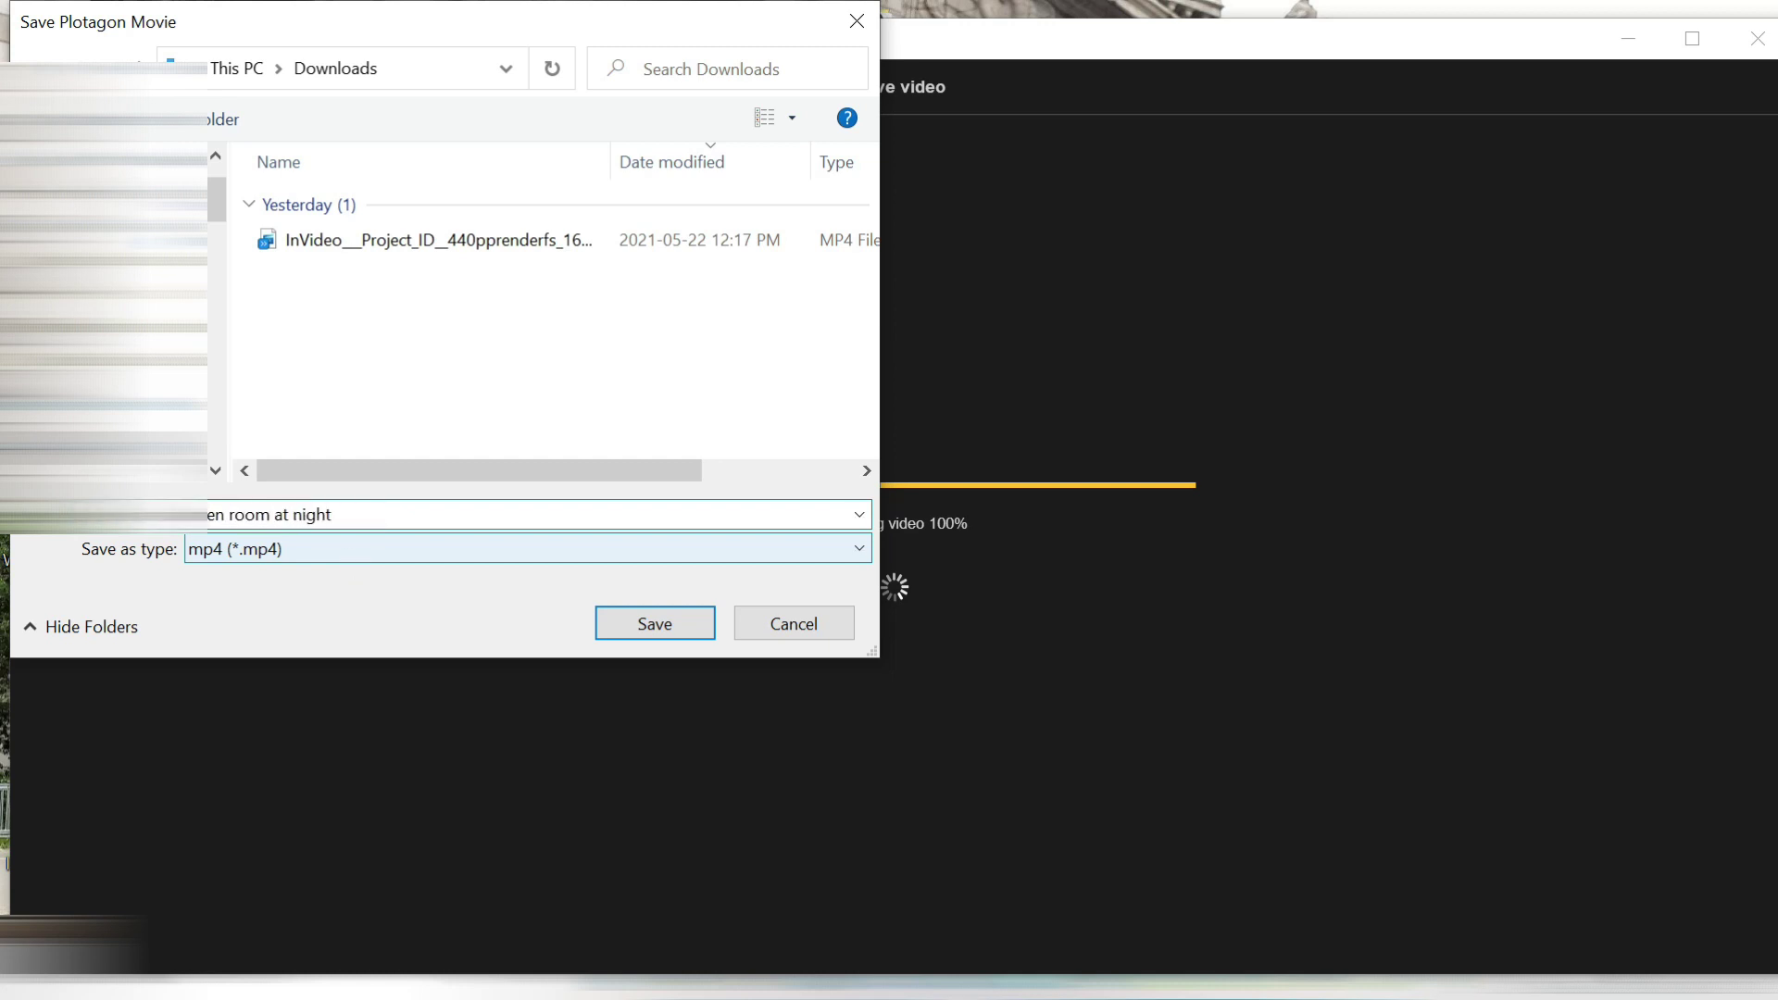
{"action": "left_click", "coordinate": [657, 623]}
{"action": "left_click", "coordinate": [880, 633]}
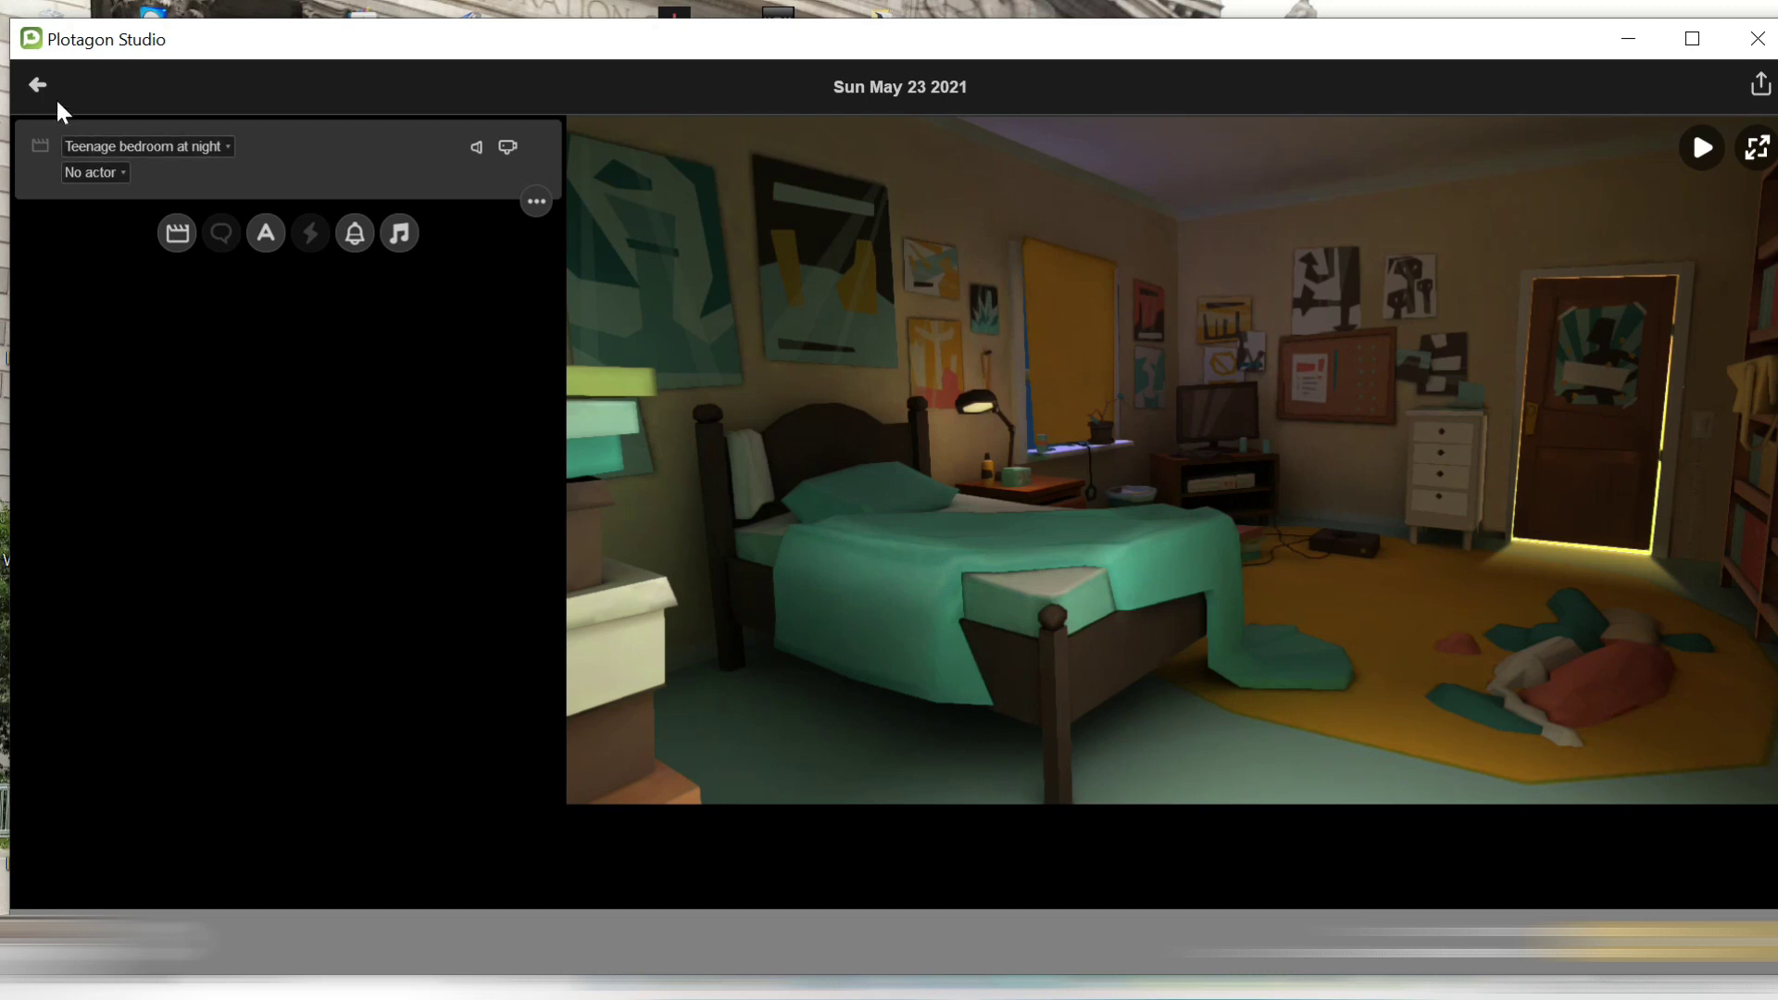
{"action": "left_click", "coordinate": [119, 176]}
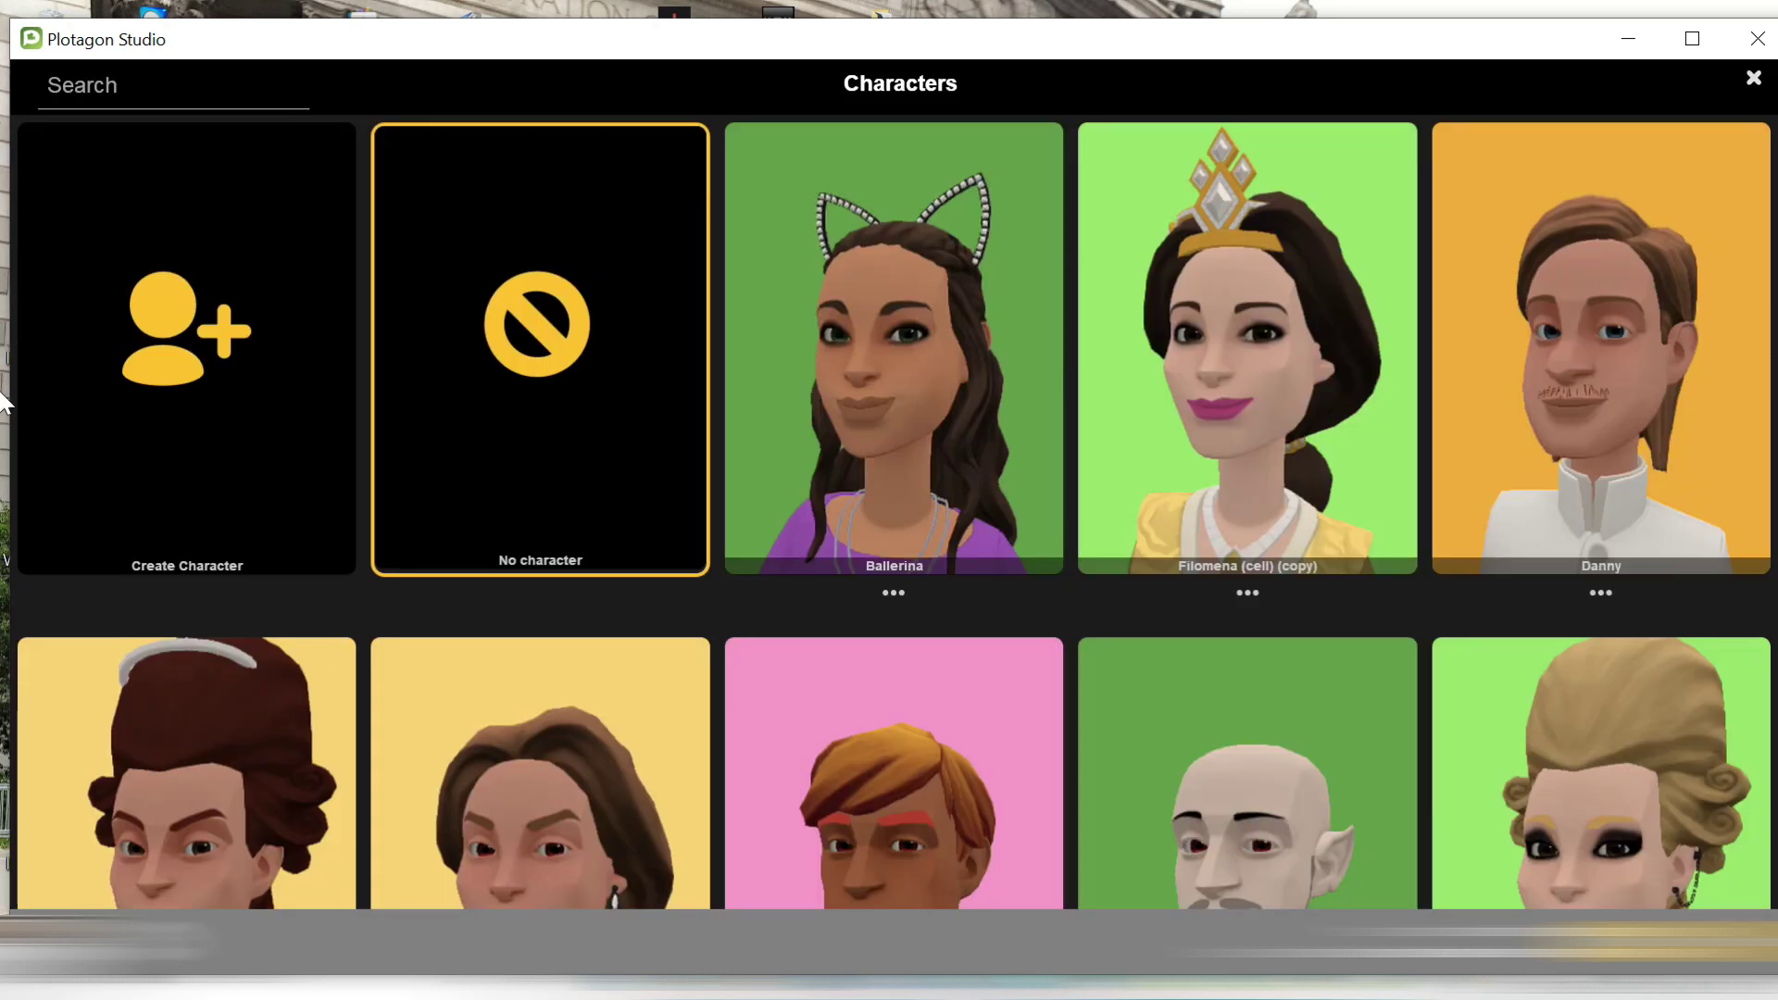
{"action": "scroll", "coordinate": [1766, 675], "scroll_direction": "down", "scroll_amount": 15}
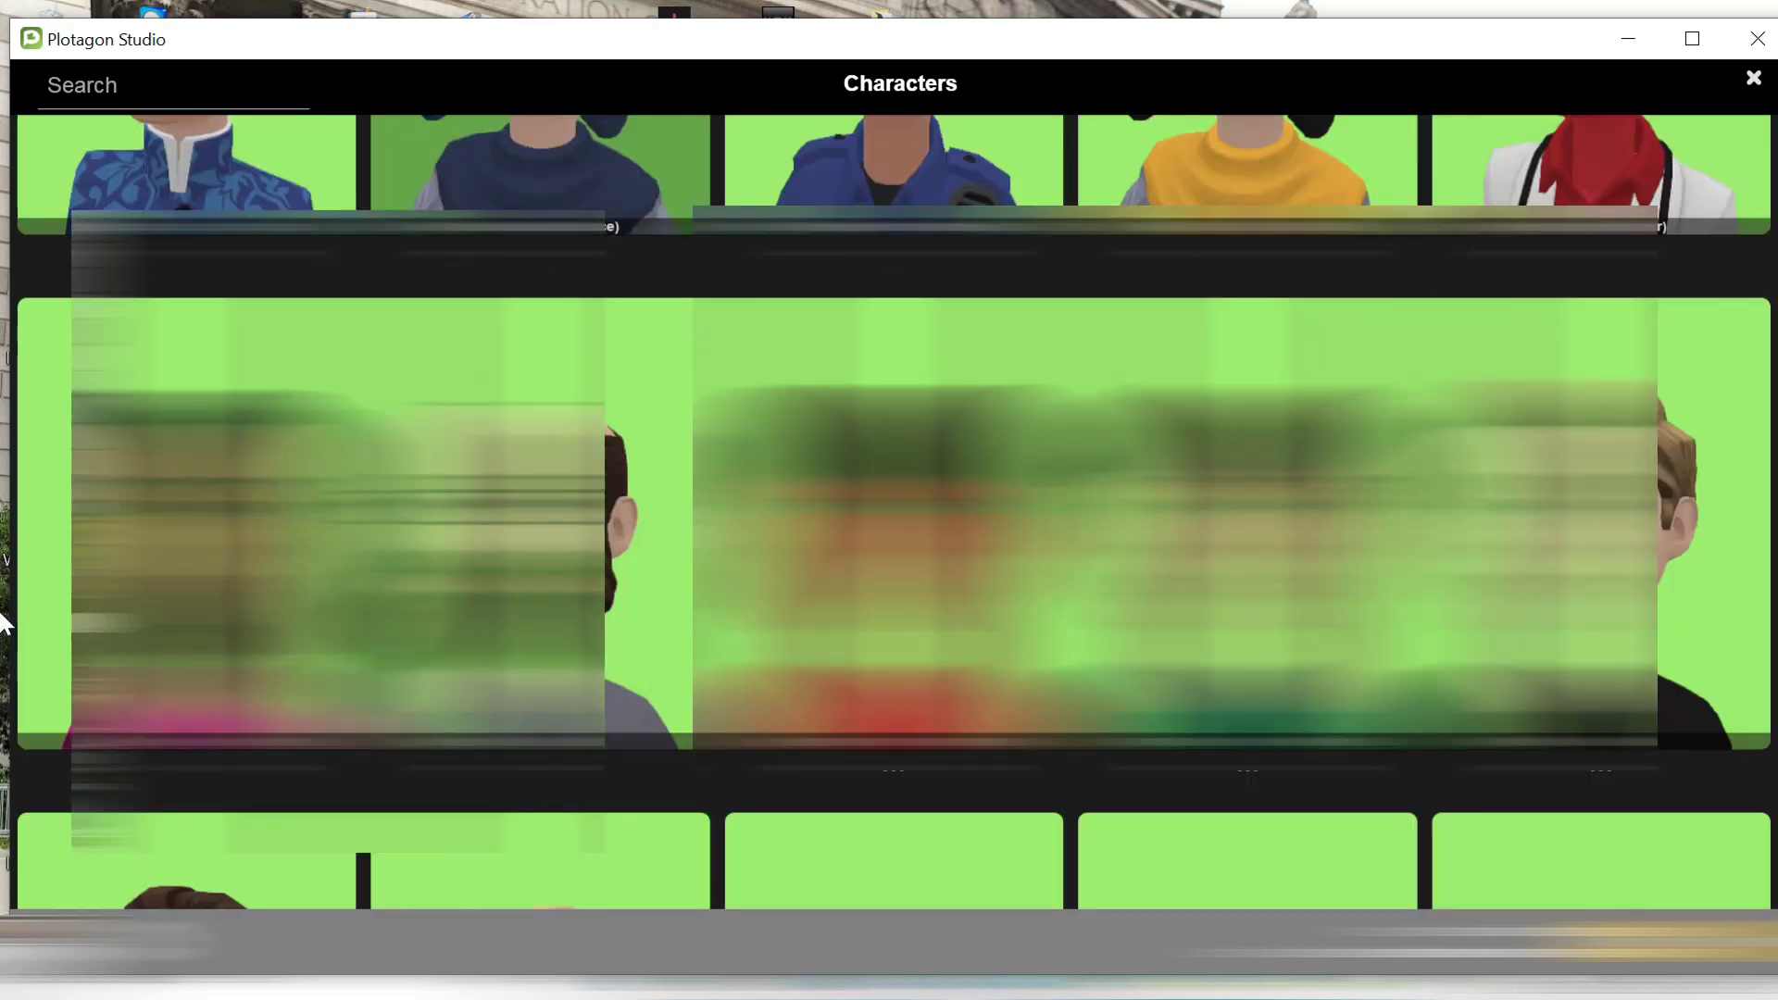
{"action": "key", "text": "Escape"}
Open the blonde girl character with pigtails in the character editor and show her full body with the shoes category.
{"action": "left_click", "coordinate": [1131, 764]}
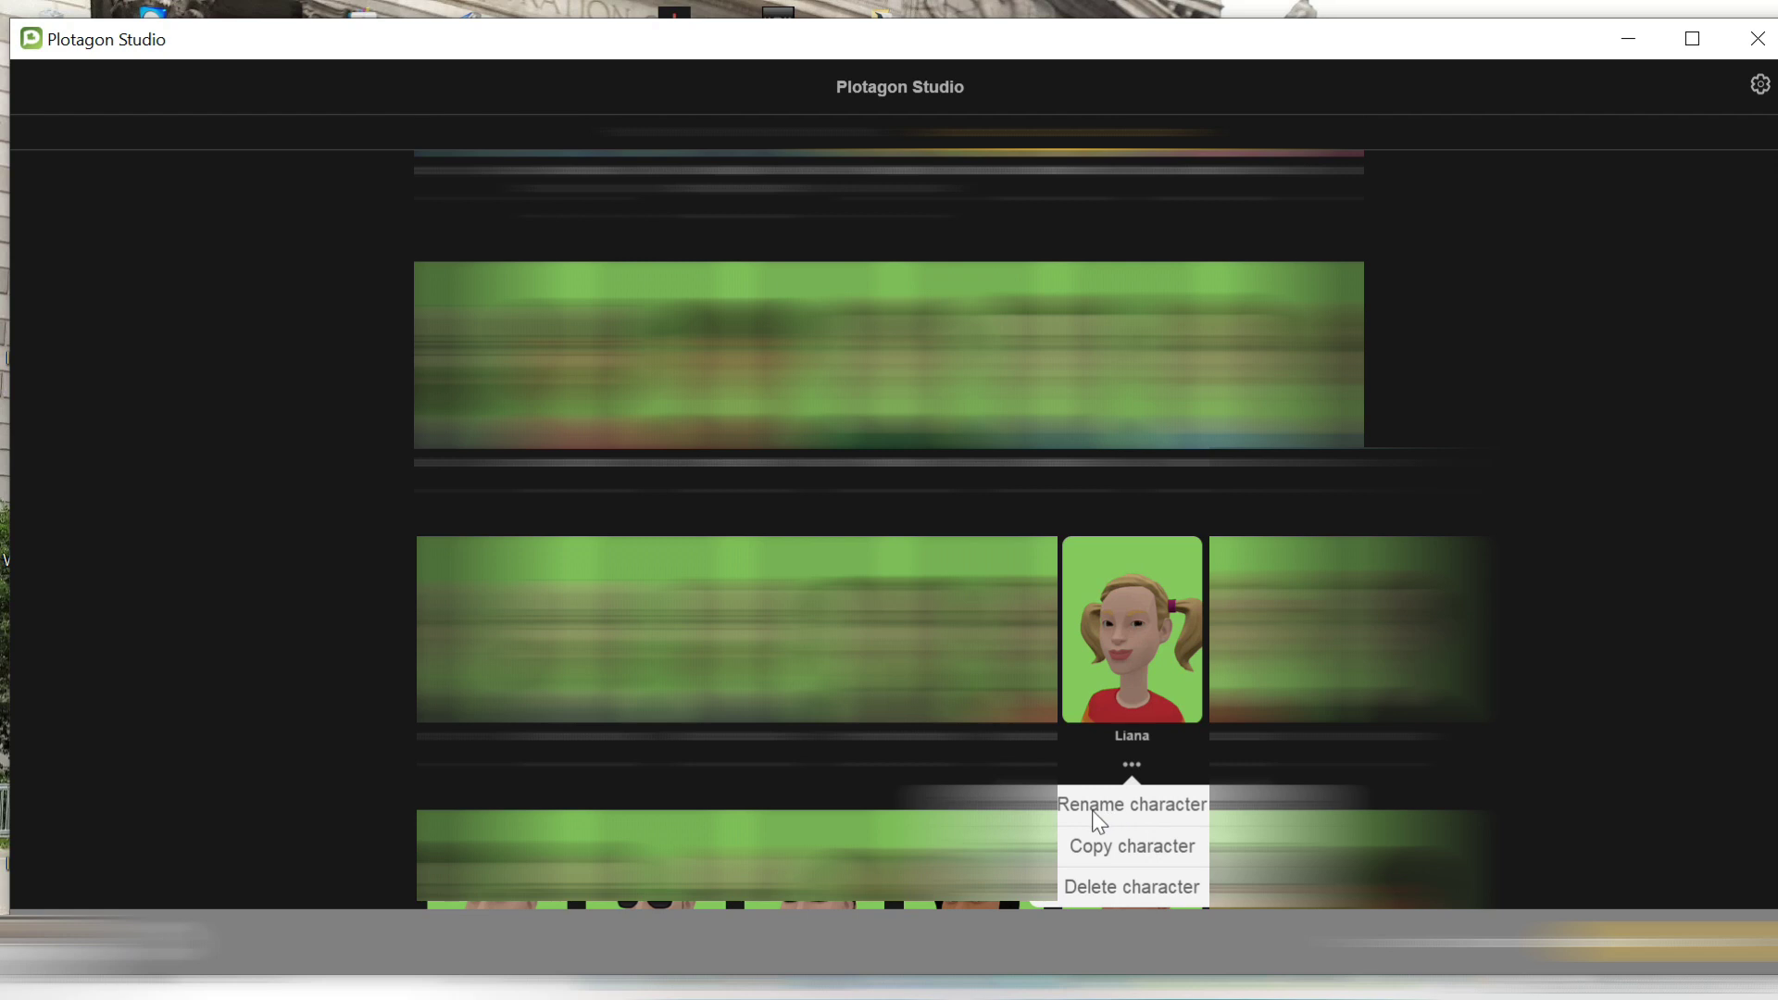
{"action": "left_click", "coordinate": [1135, 630]}
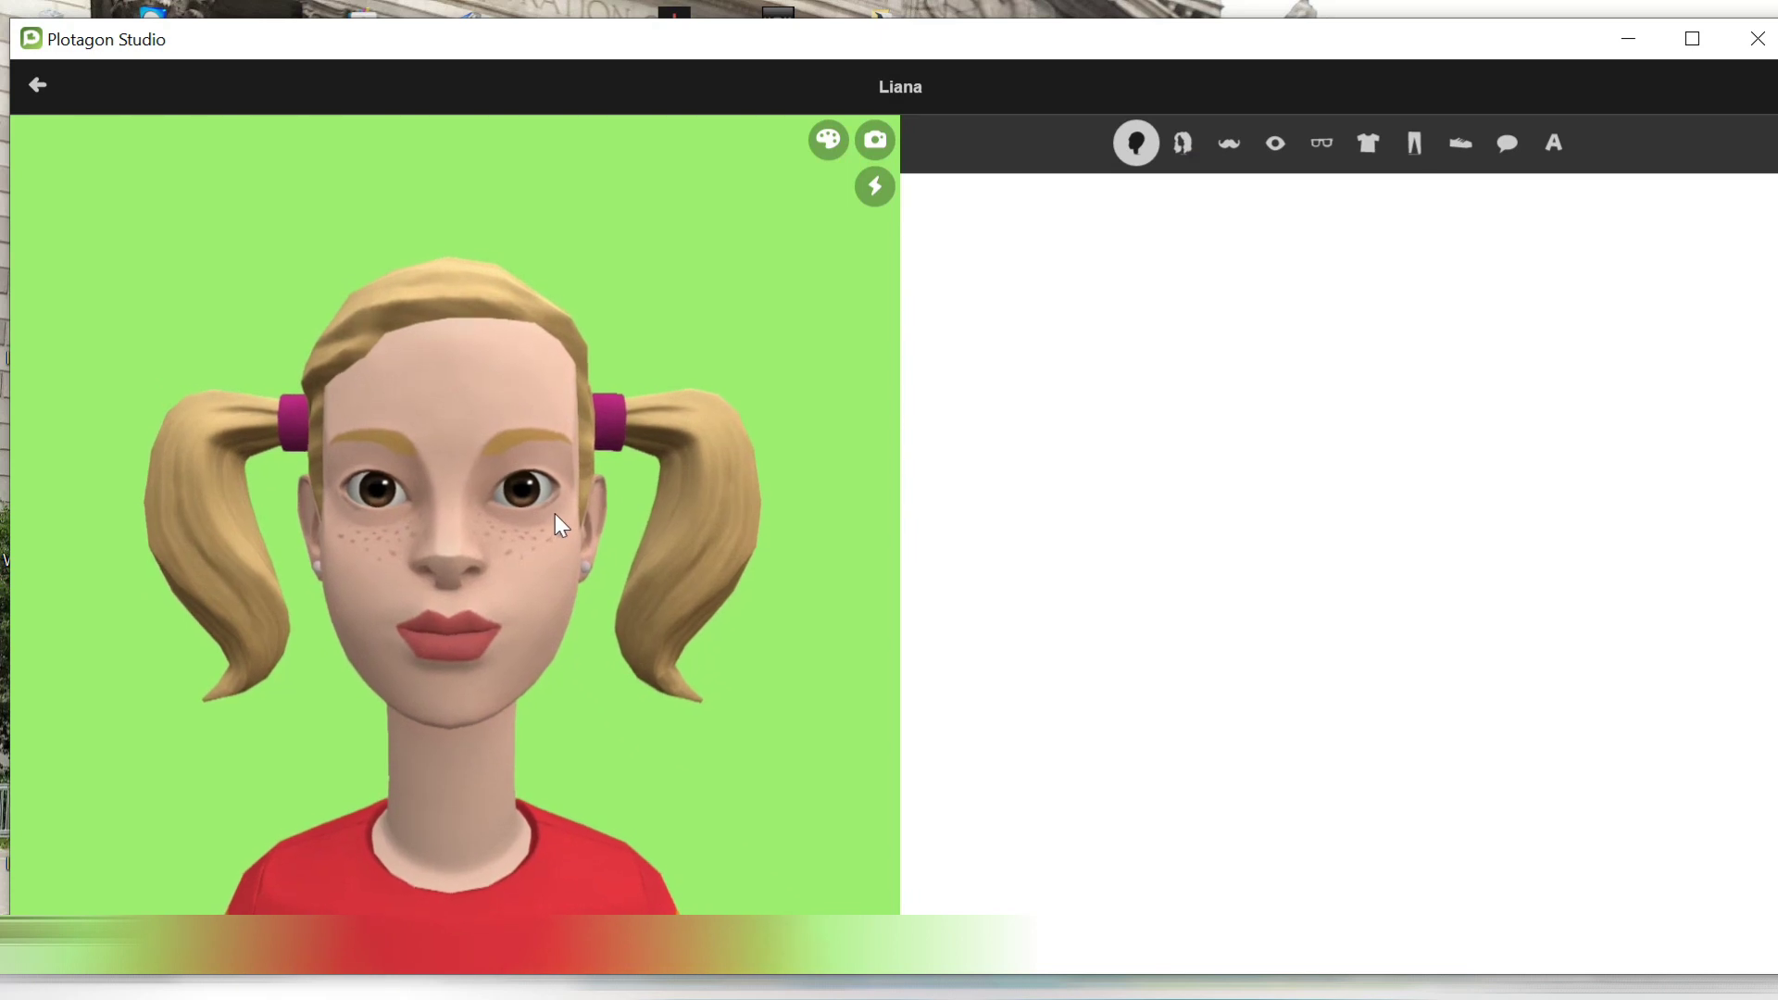
{"action": "left_click", "coordinate": [1462, 144]}
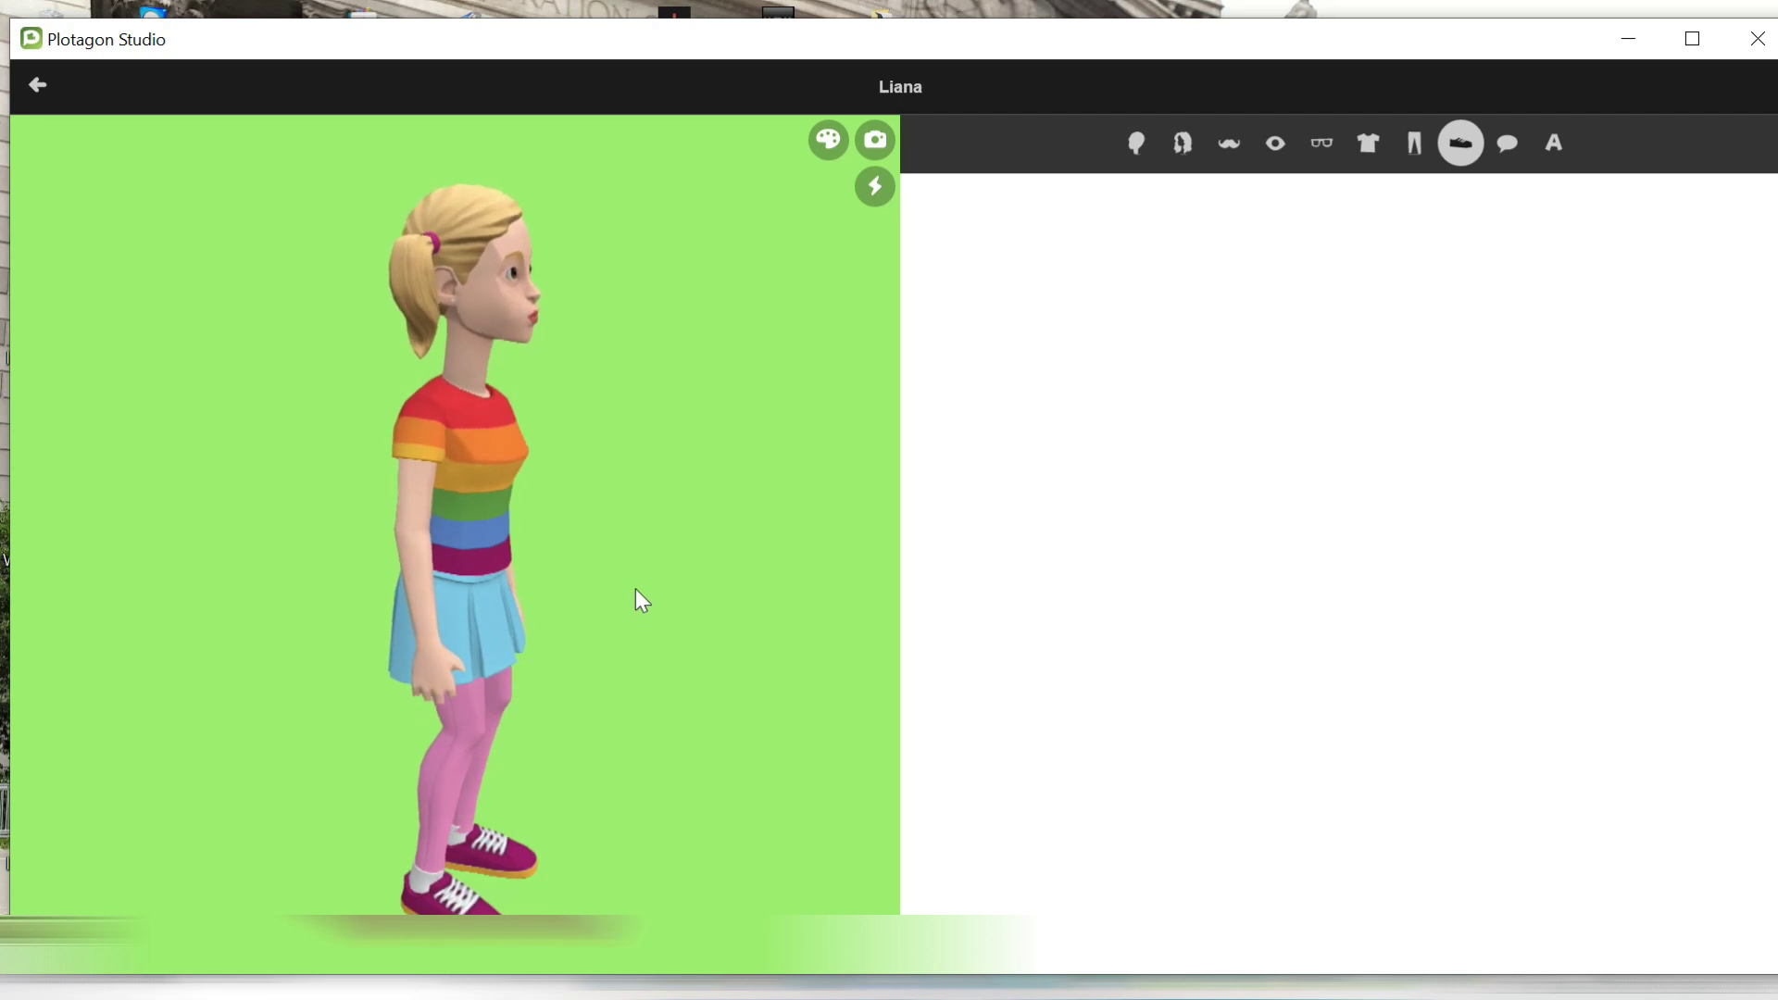
Play the Eyerolling action on the girl character and turn her slightly in the preview.
{"action": "left_click", "coordinate": [874, 186]}
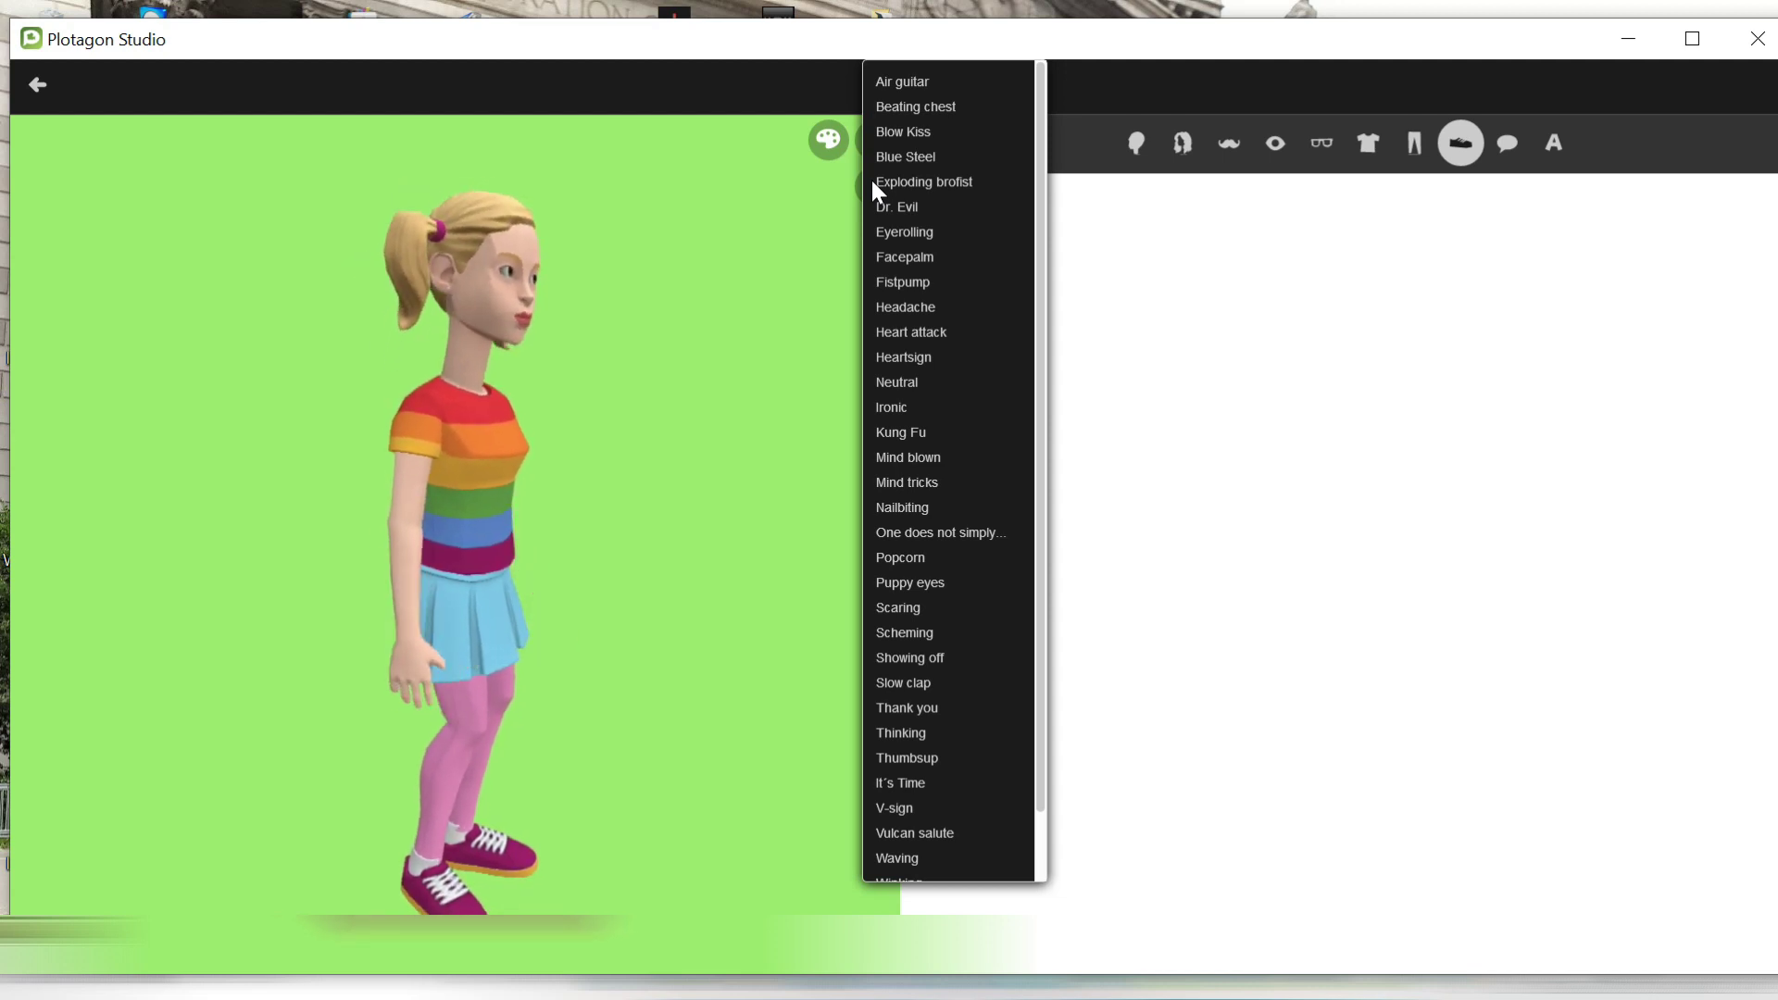
{"action": "left_click", "coordinate": [896, 231]}
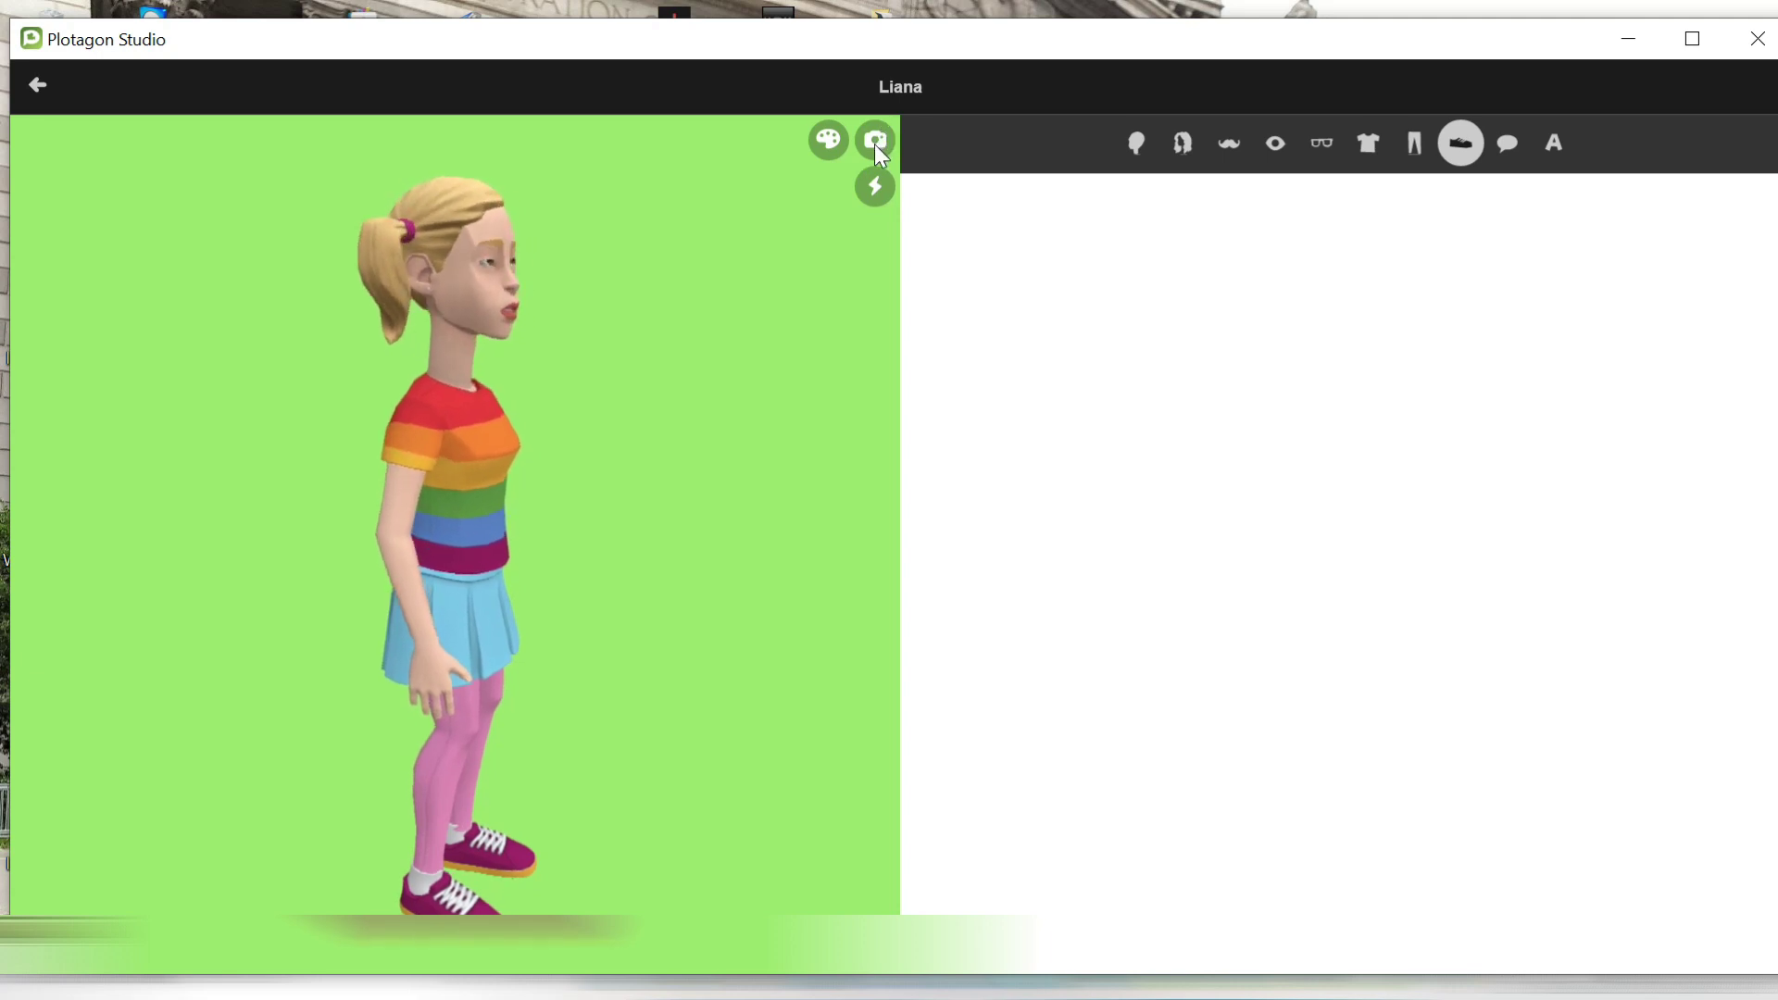
{"action": "left_click_drag", "start_coordinate": [566, 663], "coordinate": [537, 665]}
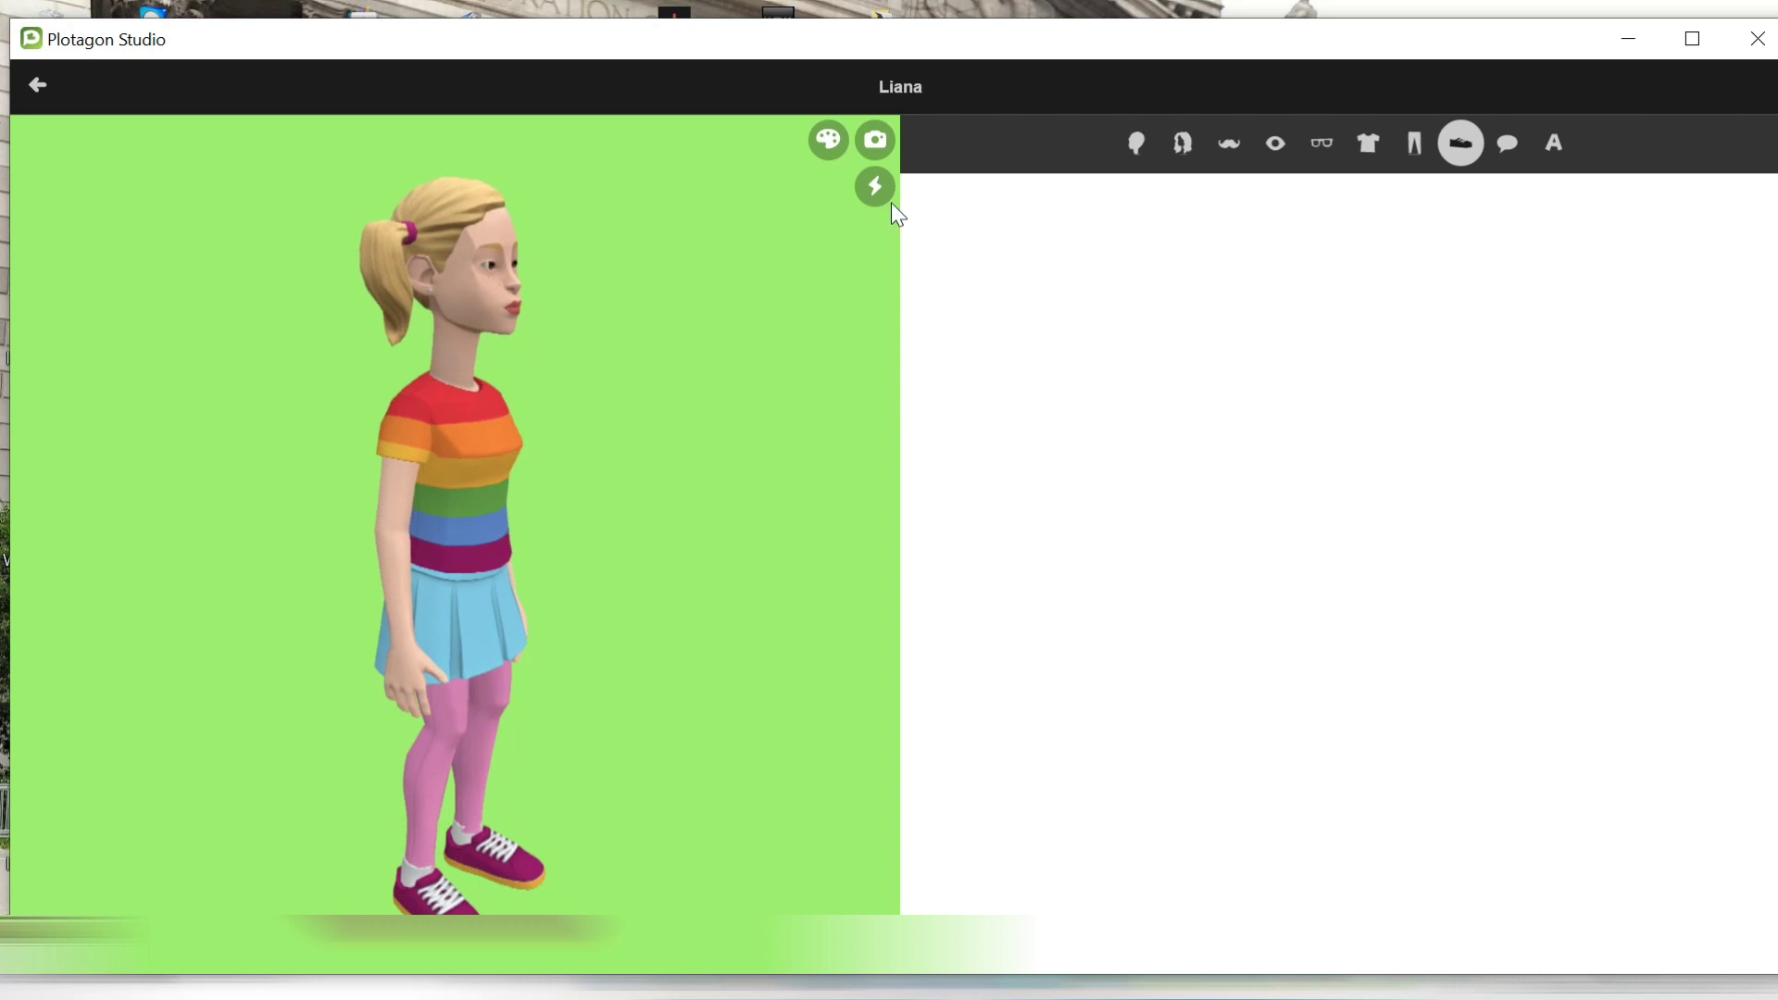
Photograph the girl with her eyes closed, discarding the first shot, and save the photo as PNG "girl eyes closed" in Downloads.
{"action": "left_click", "coordinate": [876, 141]}
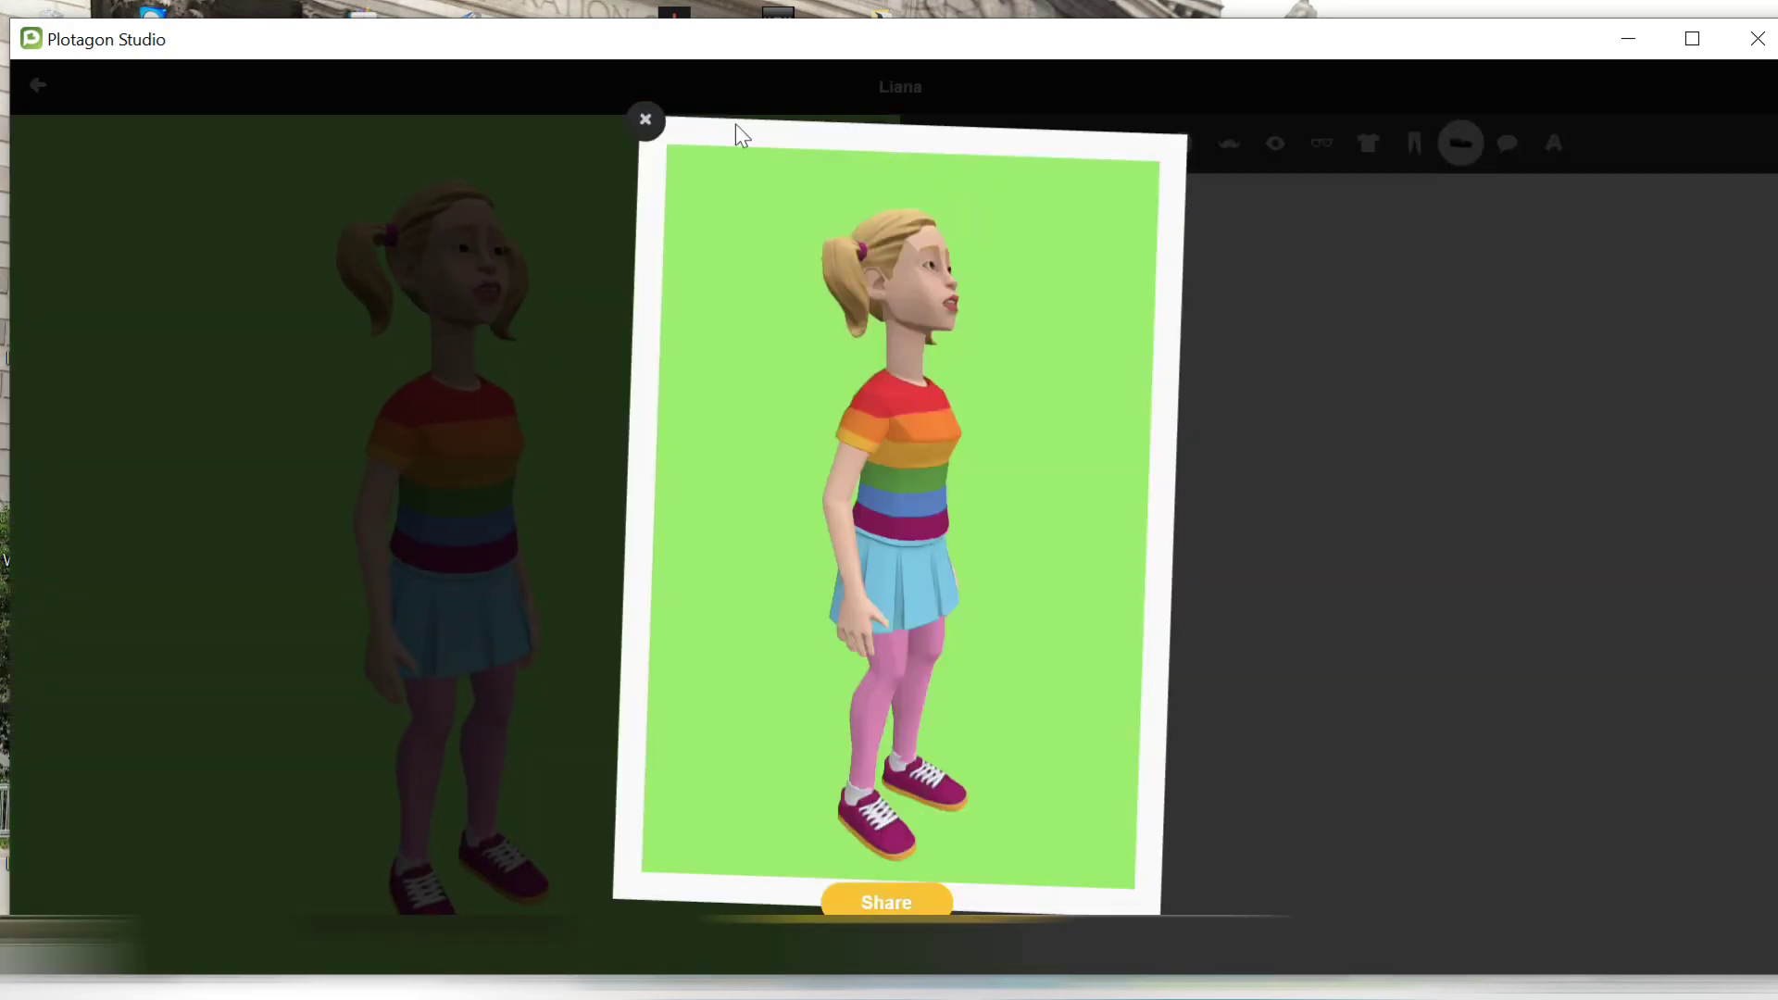
{"action": "left_click", "coordinate": [637, 132]}
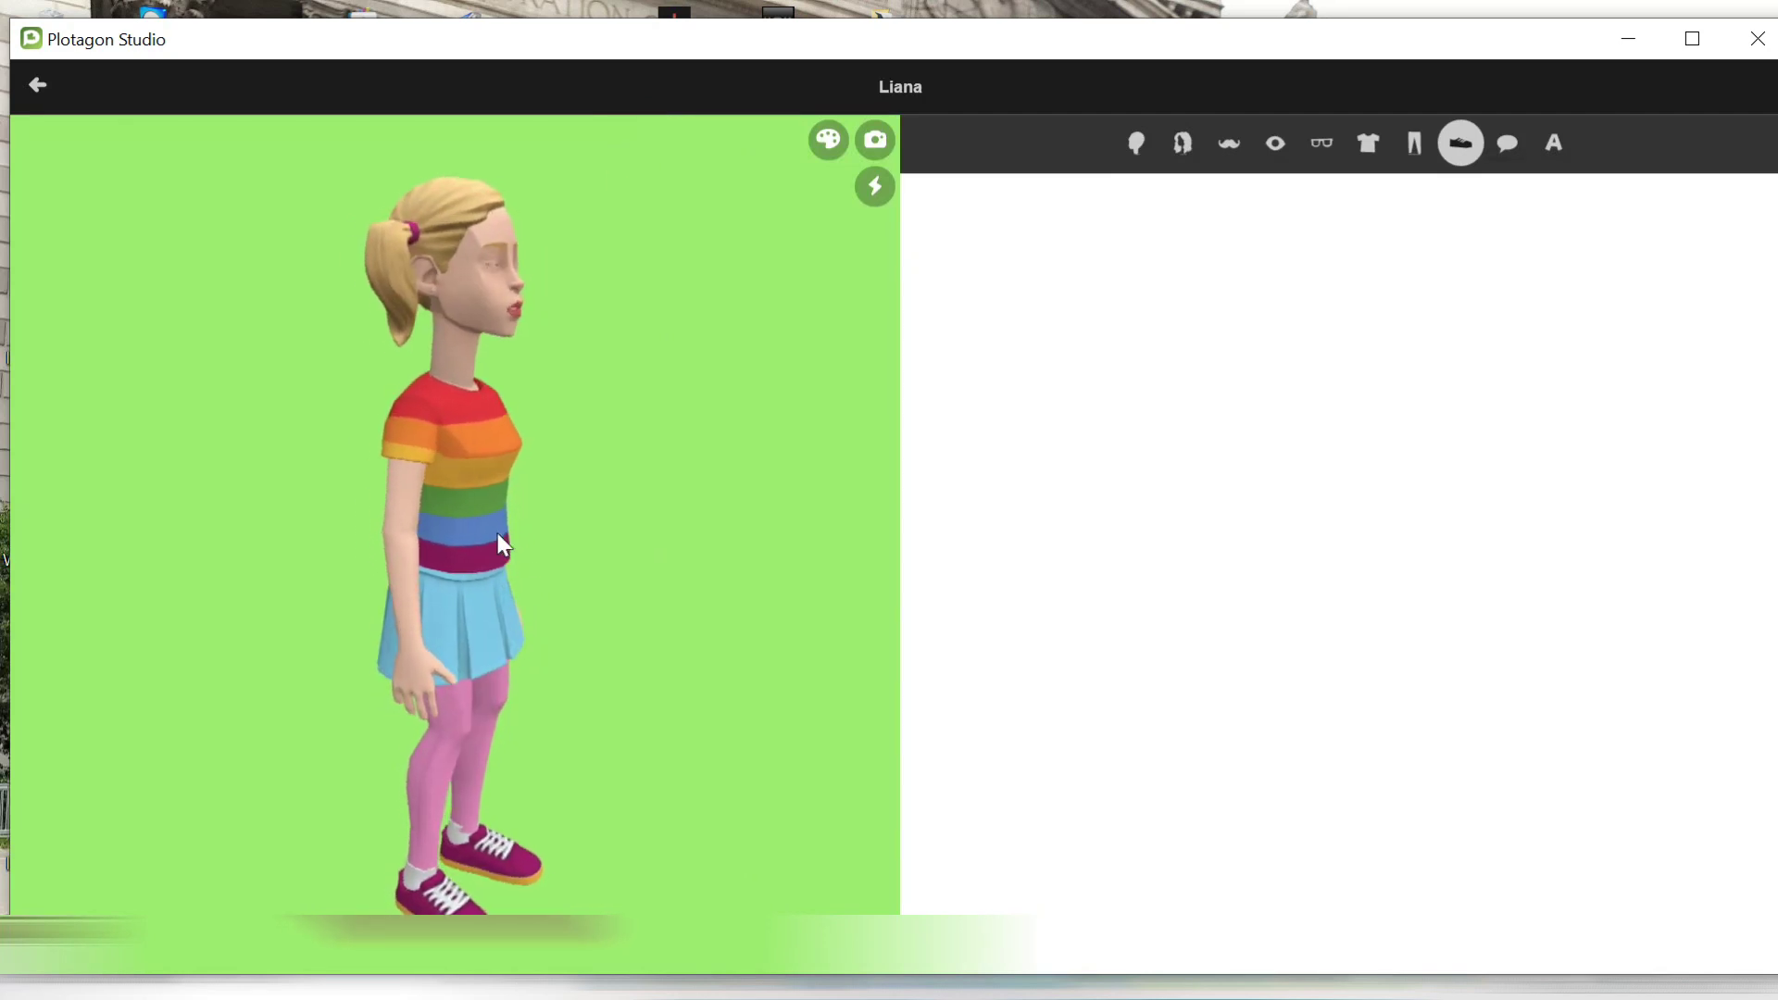
{"action": "left_click", "coordinate": [882, 141]}
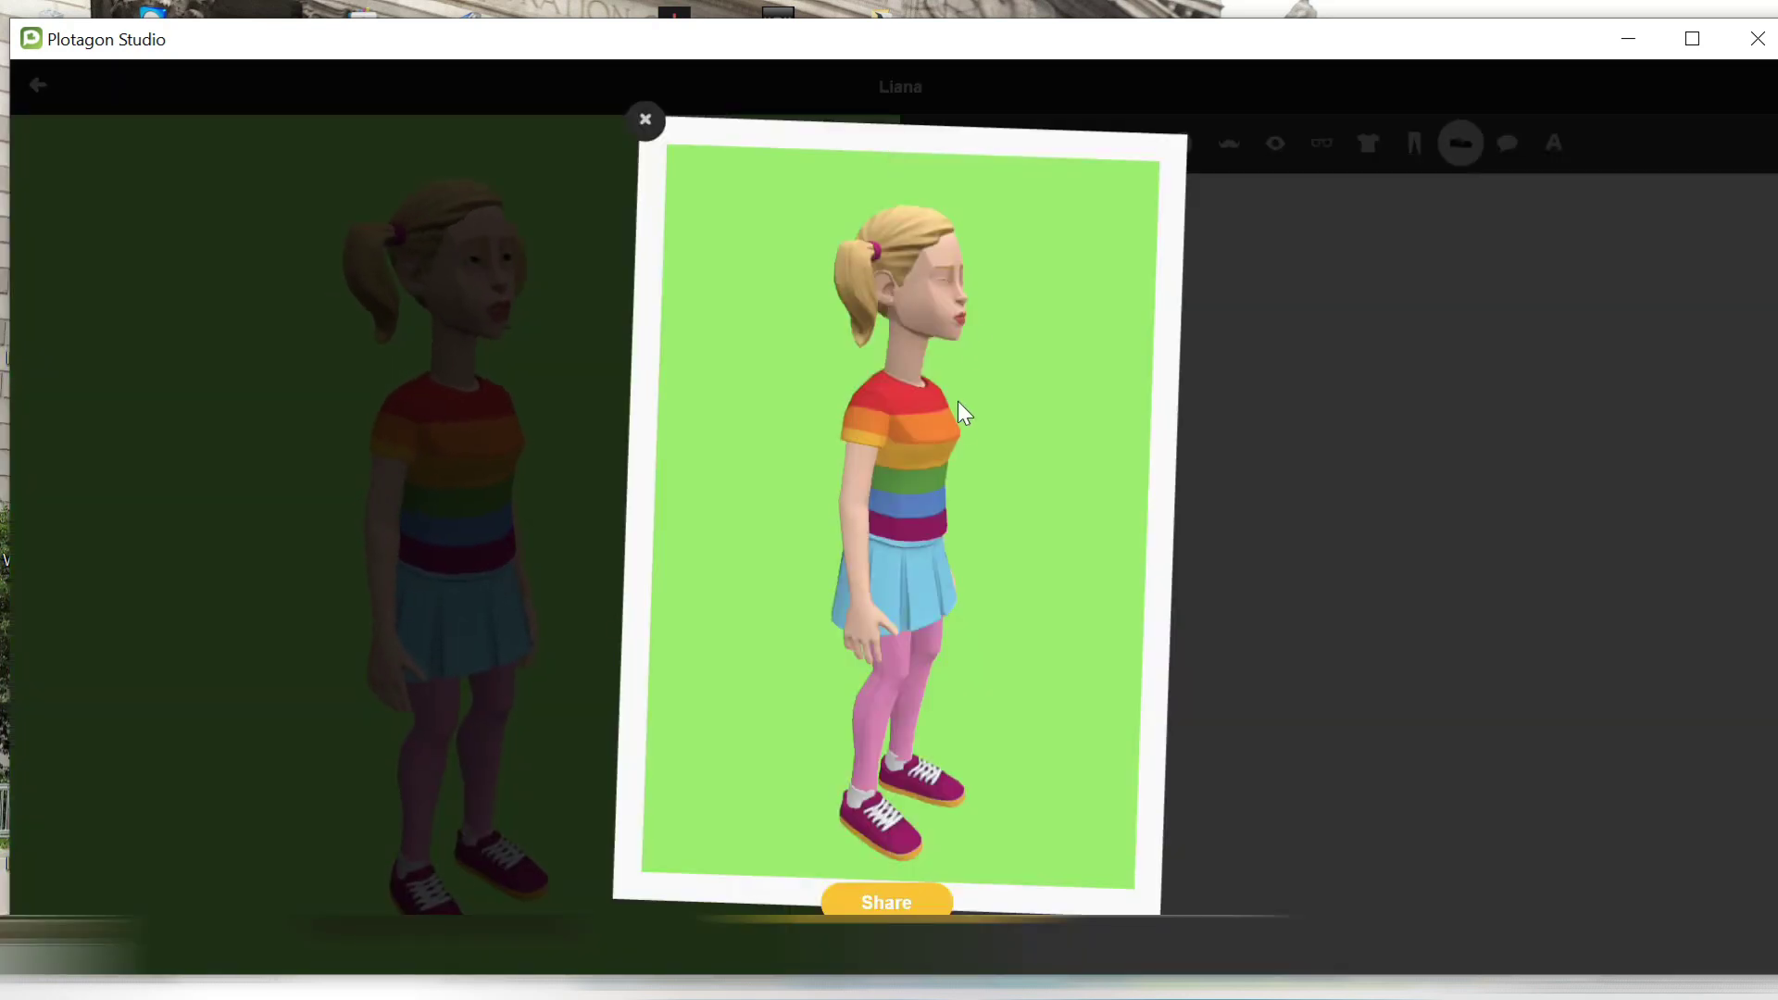
{"action": "left_click", "coordinate": [901, 911]}
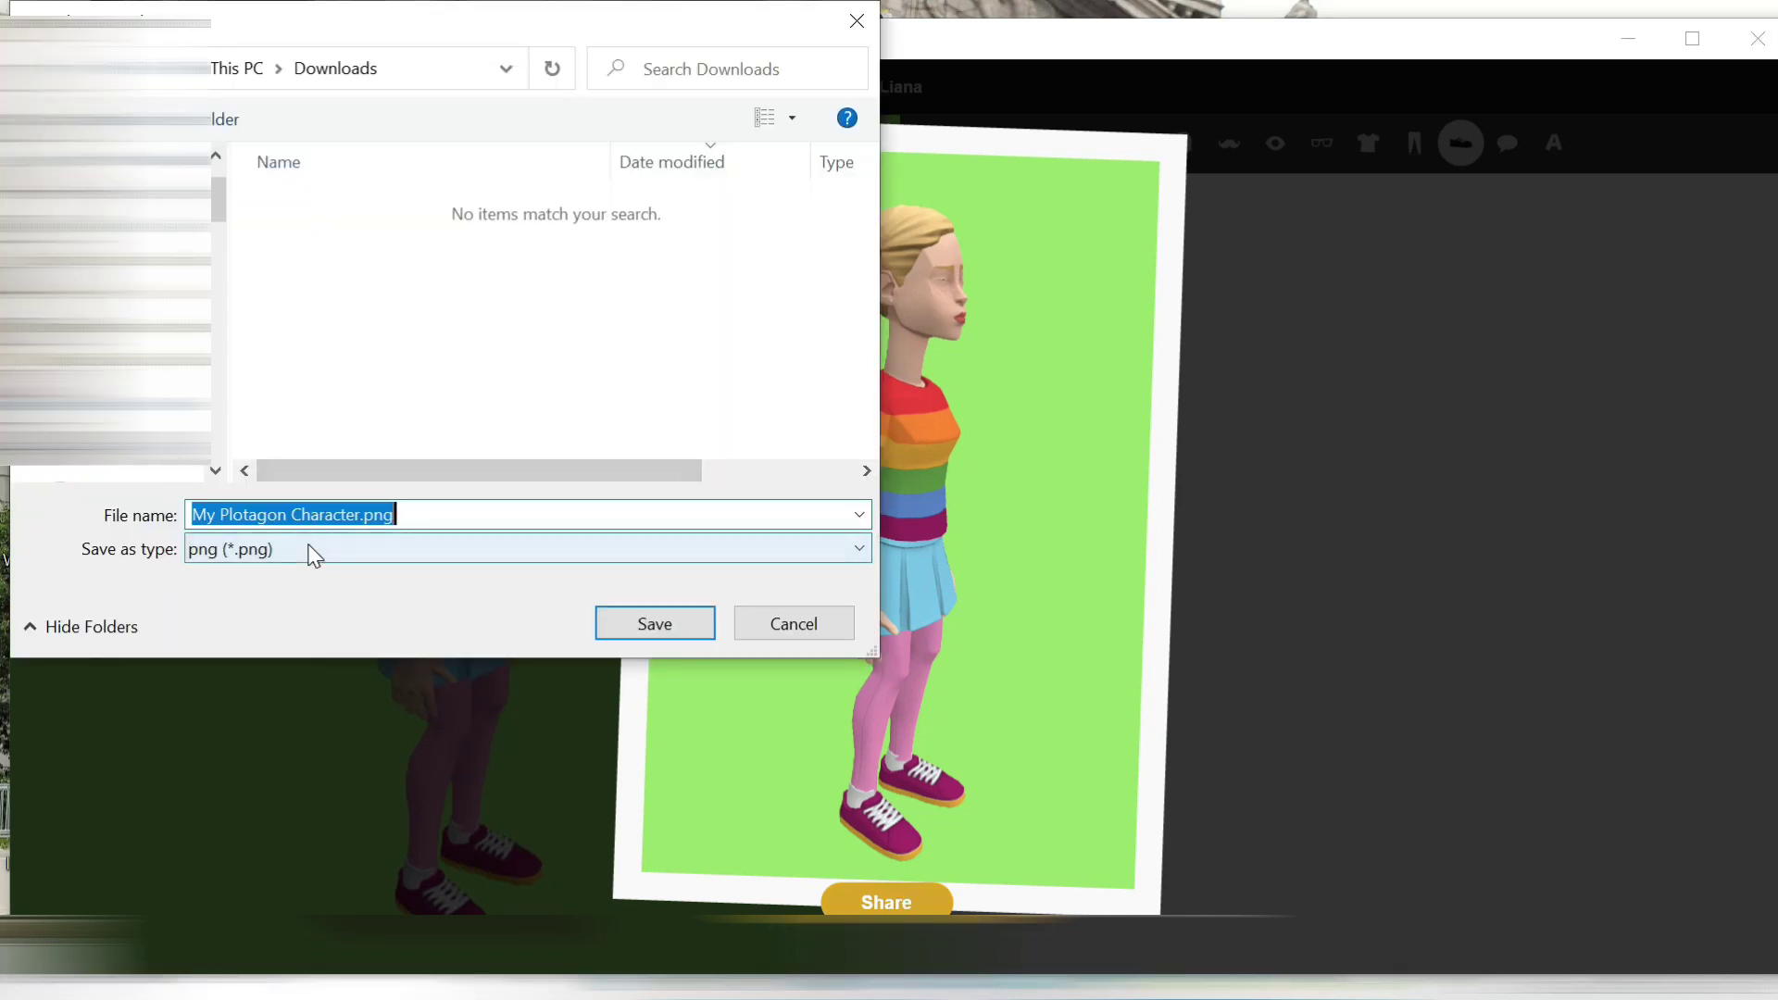
{"action": "type", "text": "girl"}
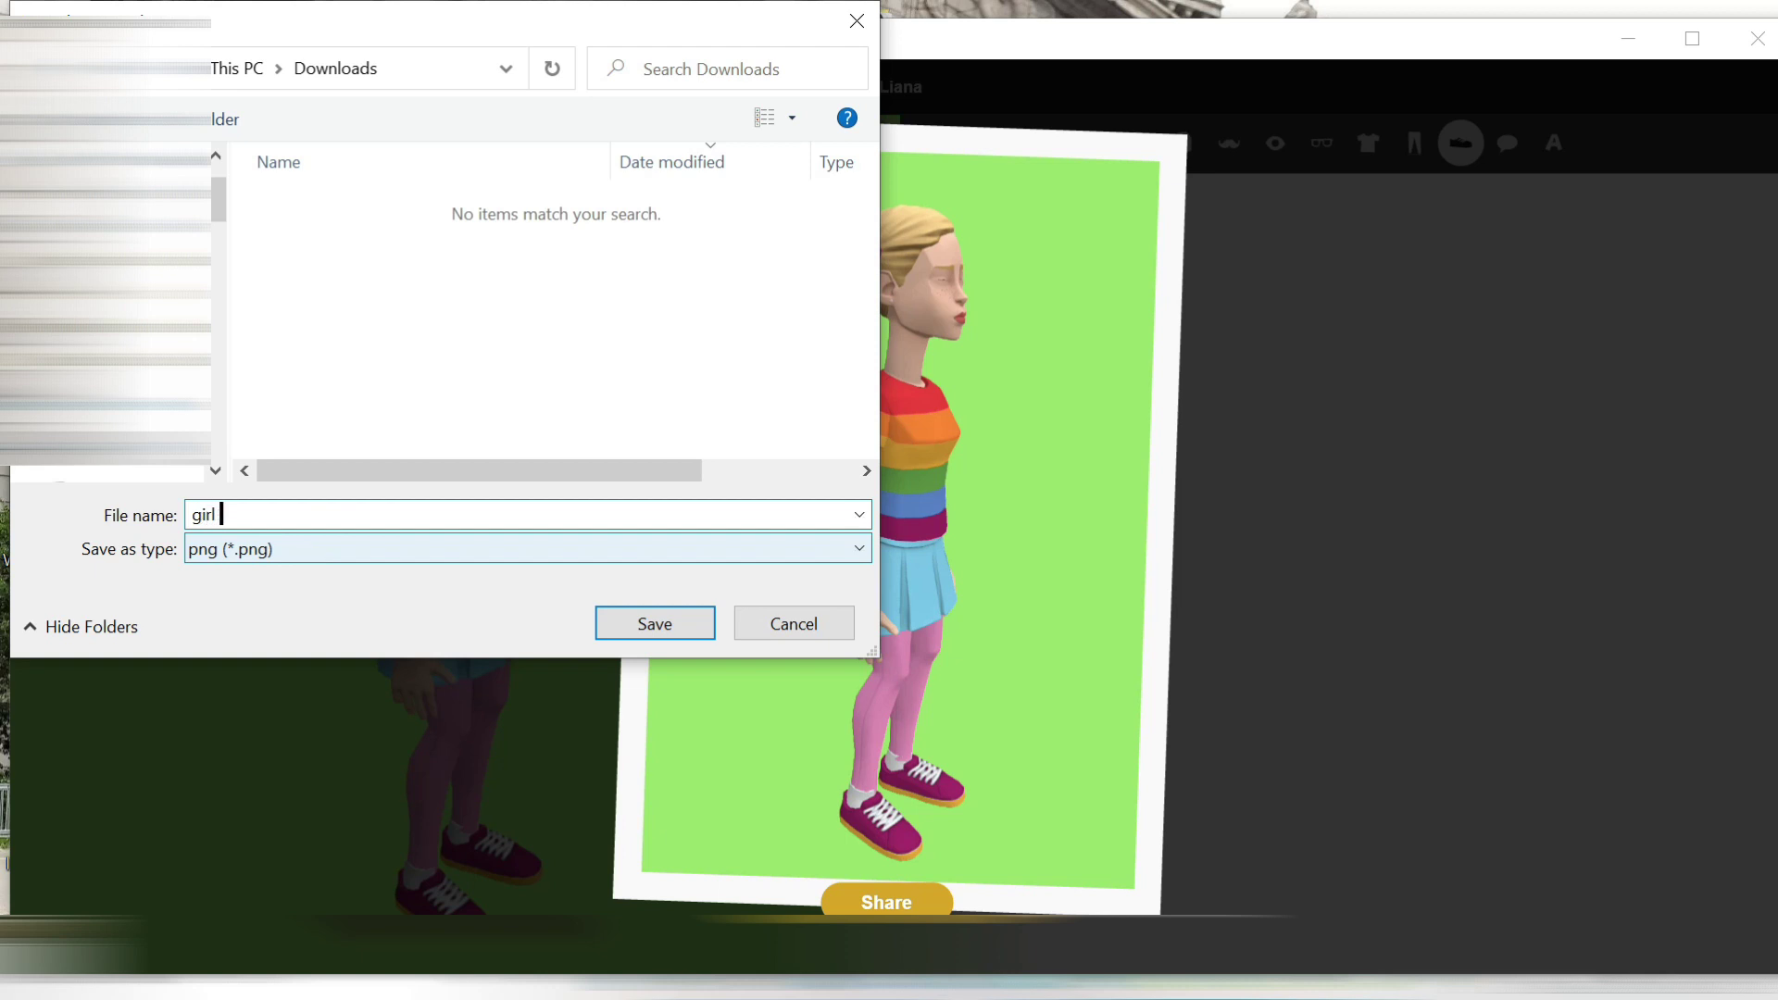
{"action": "type", "text": " eyes closed"}
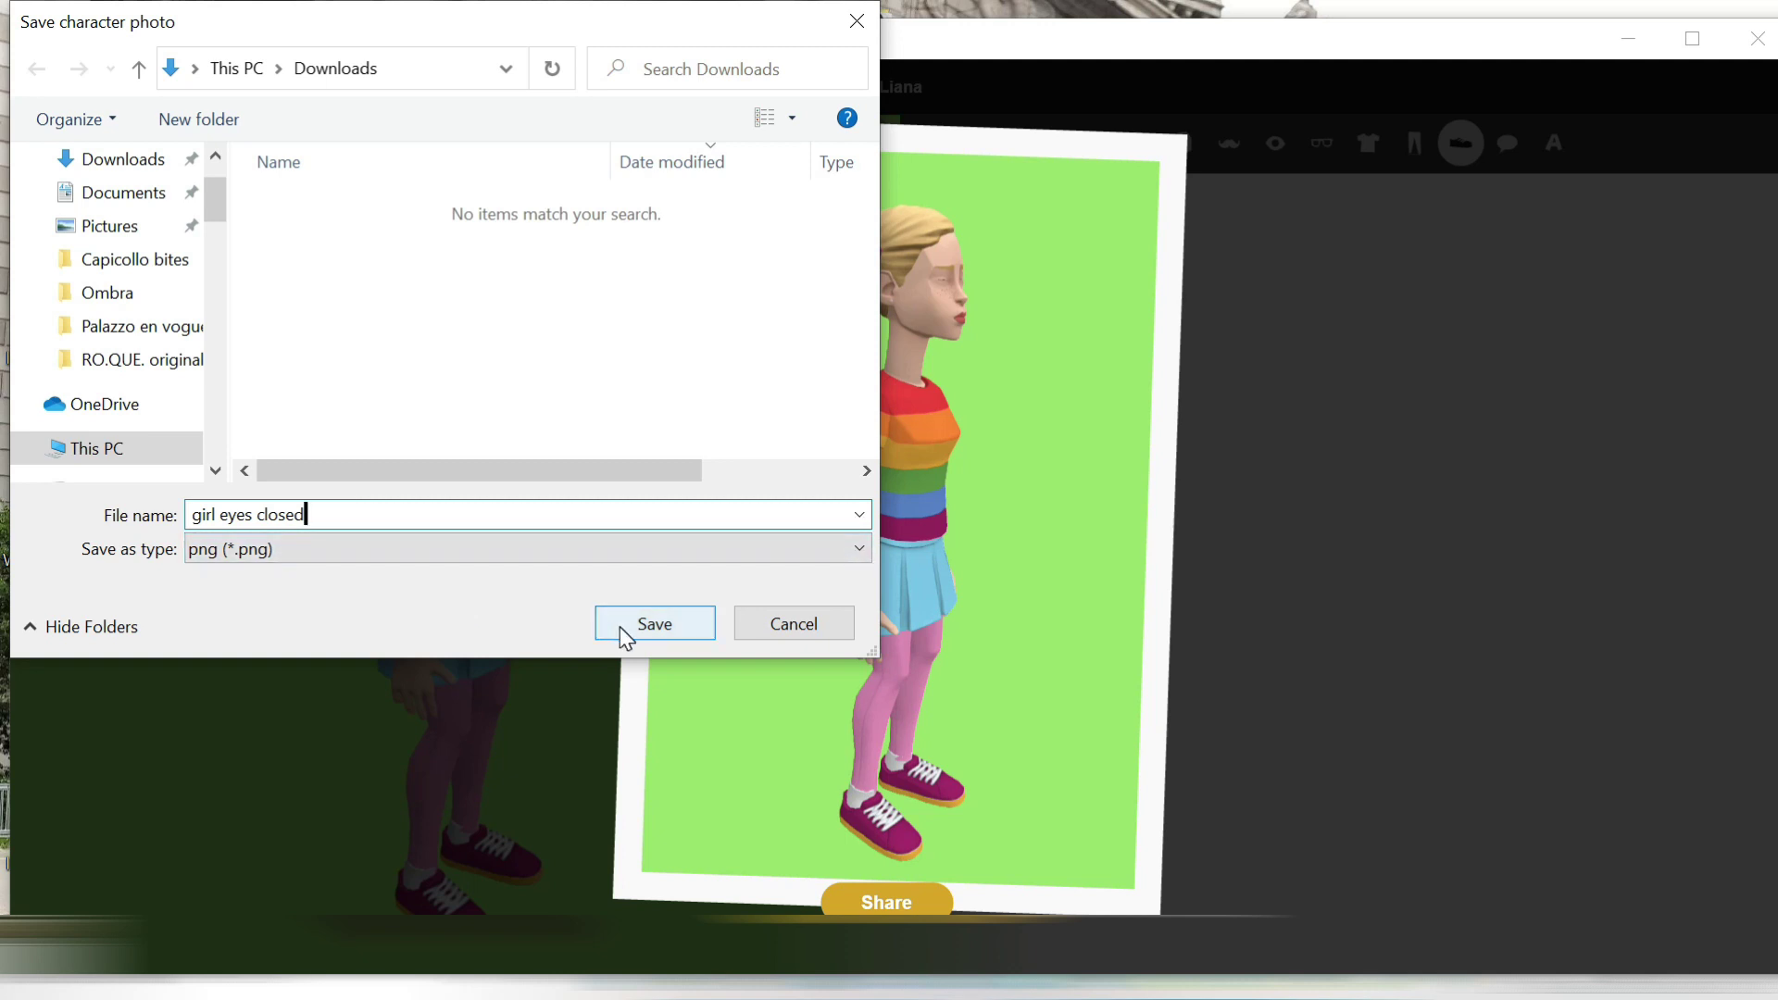
{"action": "left_click", "coordinate": [620, 626]}
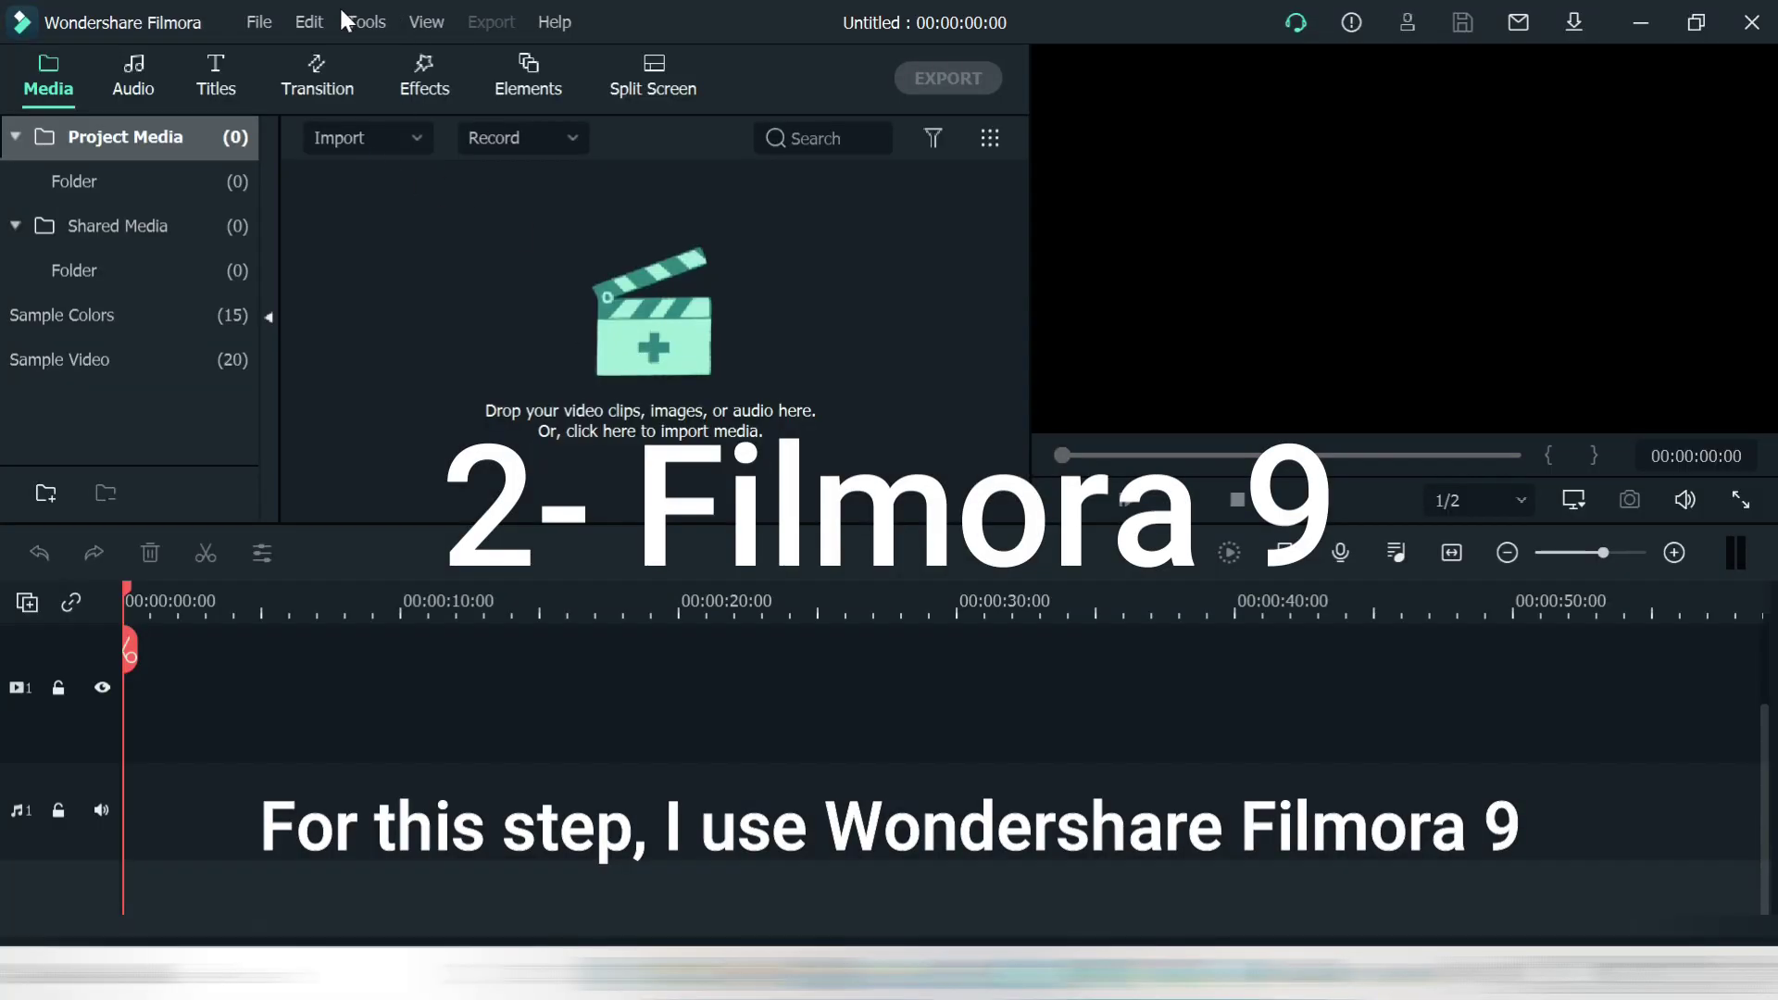
Switch to Wondershare Filmora and import Teen room at night.mp4 and girl eyes closed.png from Downloads.
{"action": "left_click", "coordinate": [257, 24]}
{"action": "mouse_move", "coordinate": [346, 192]}
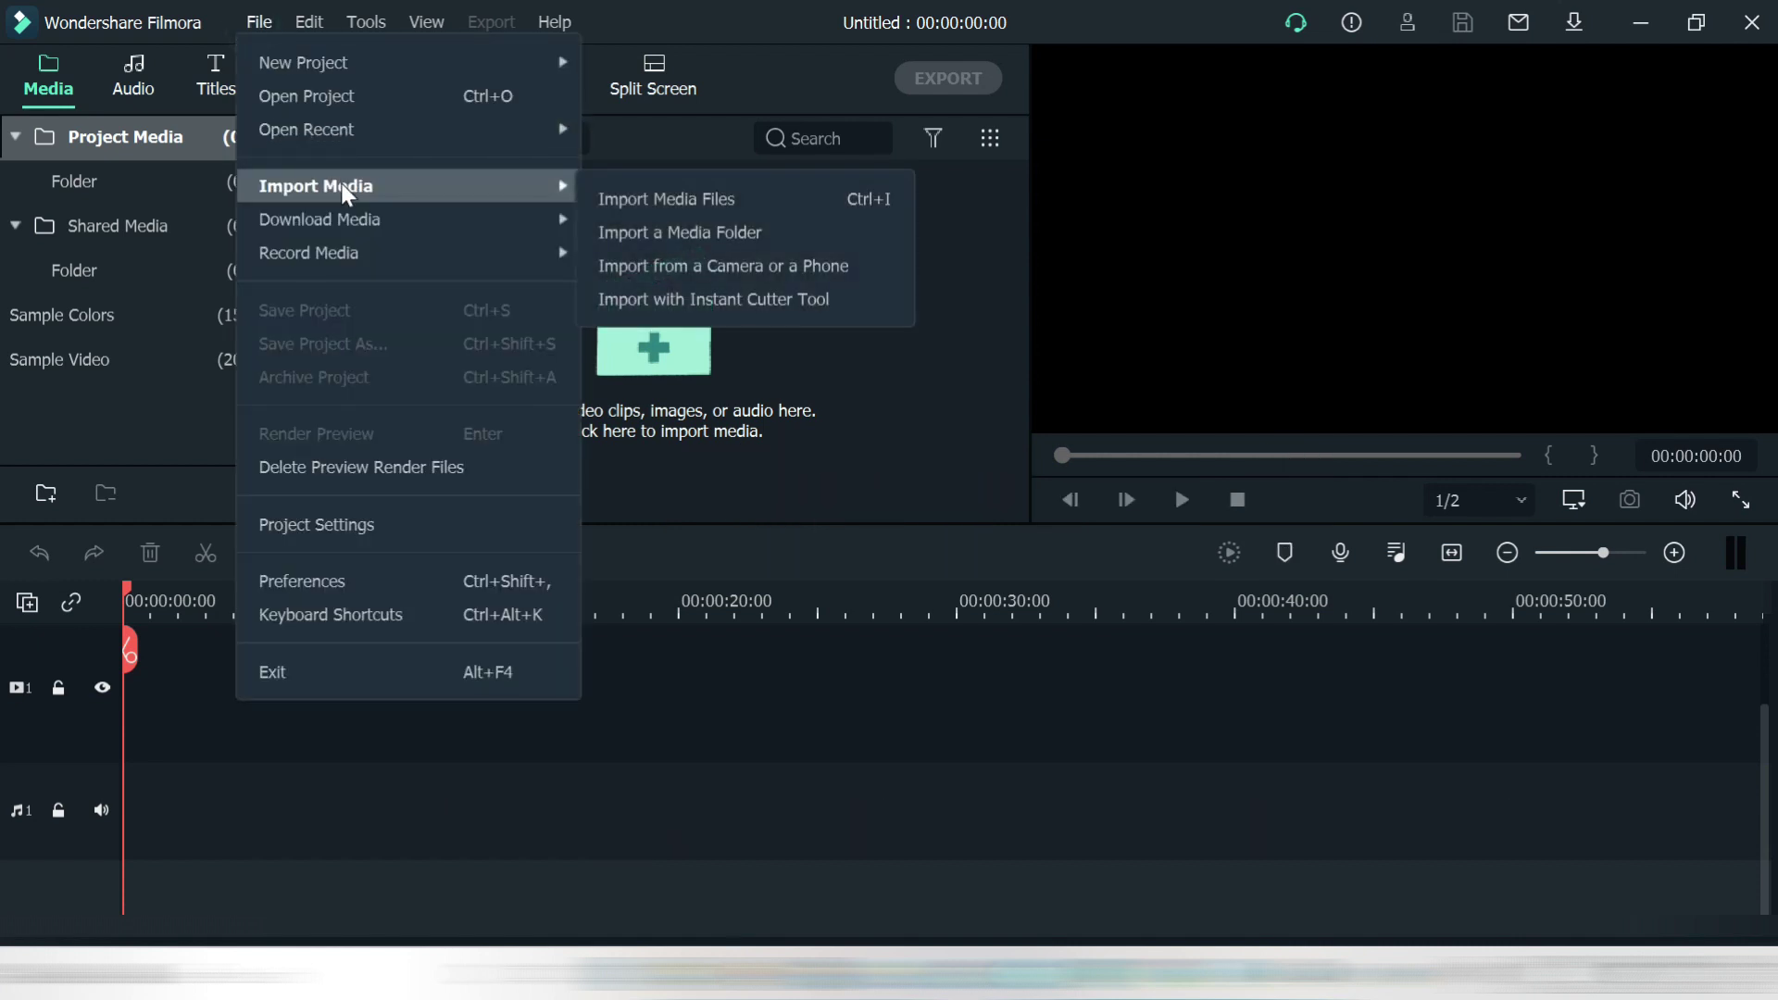
{"action": "left_click", "coordinate": [679, 199]}
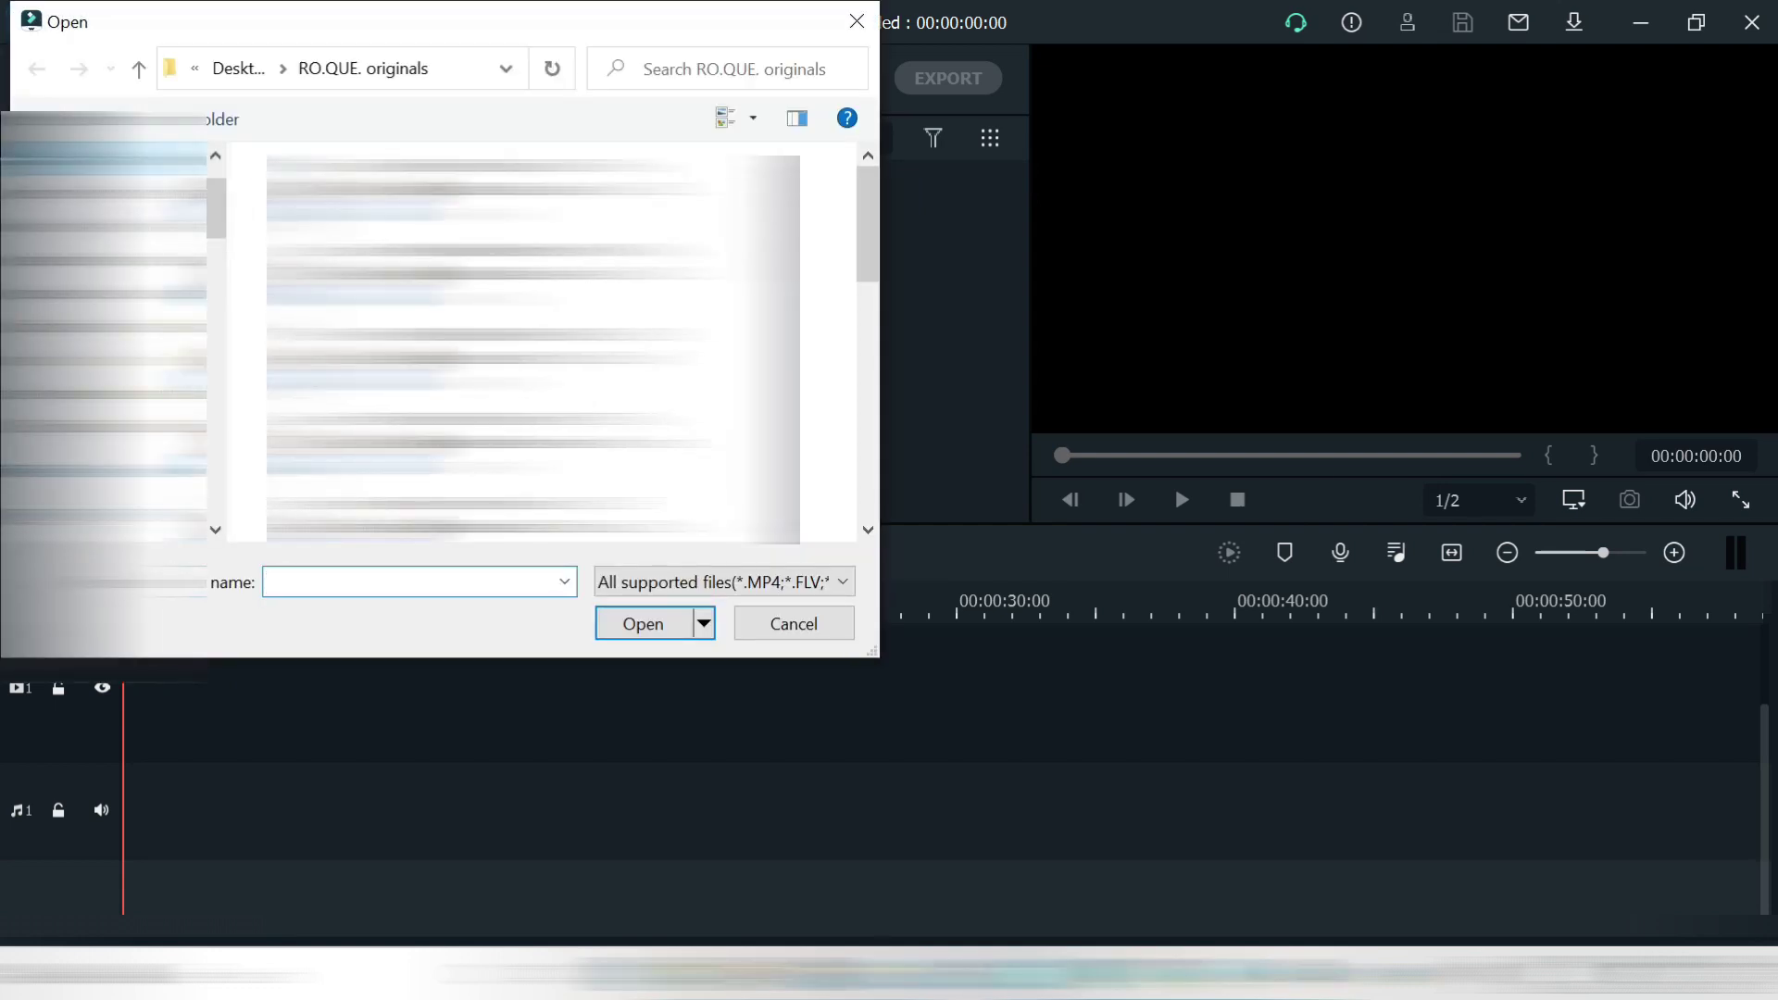
{"action": "left_click", "coordinate": [102, 158]}
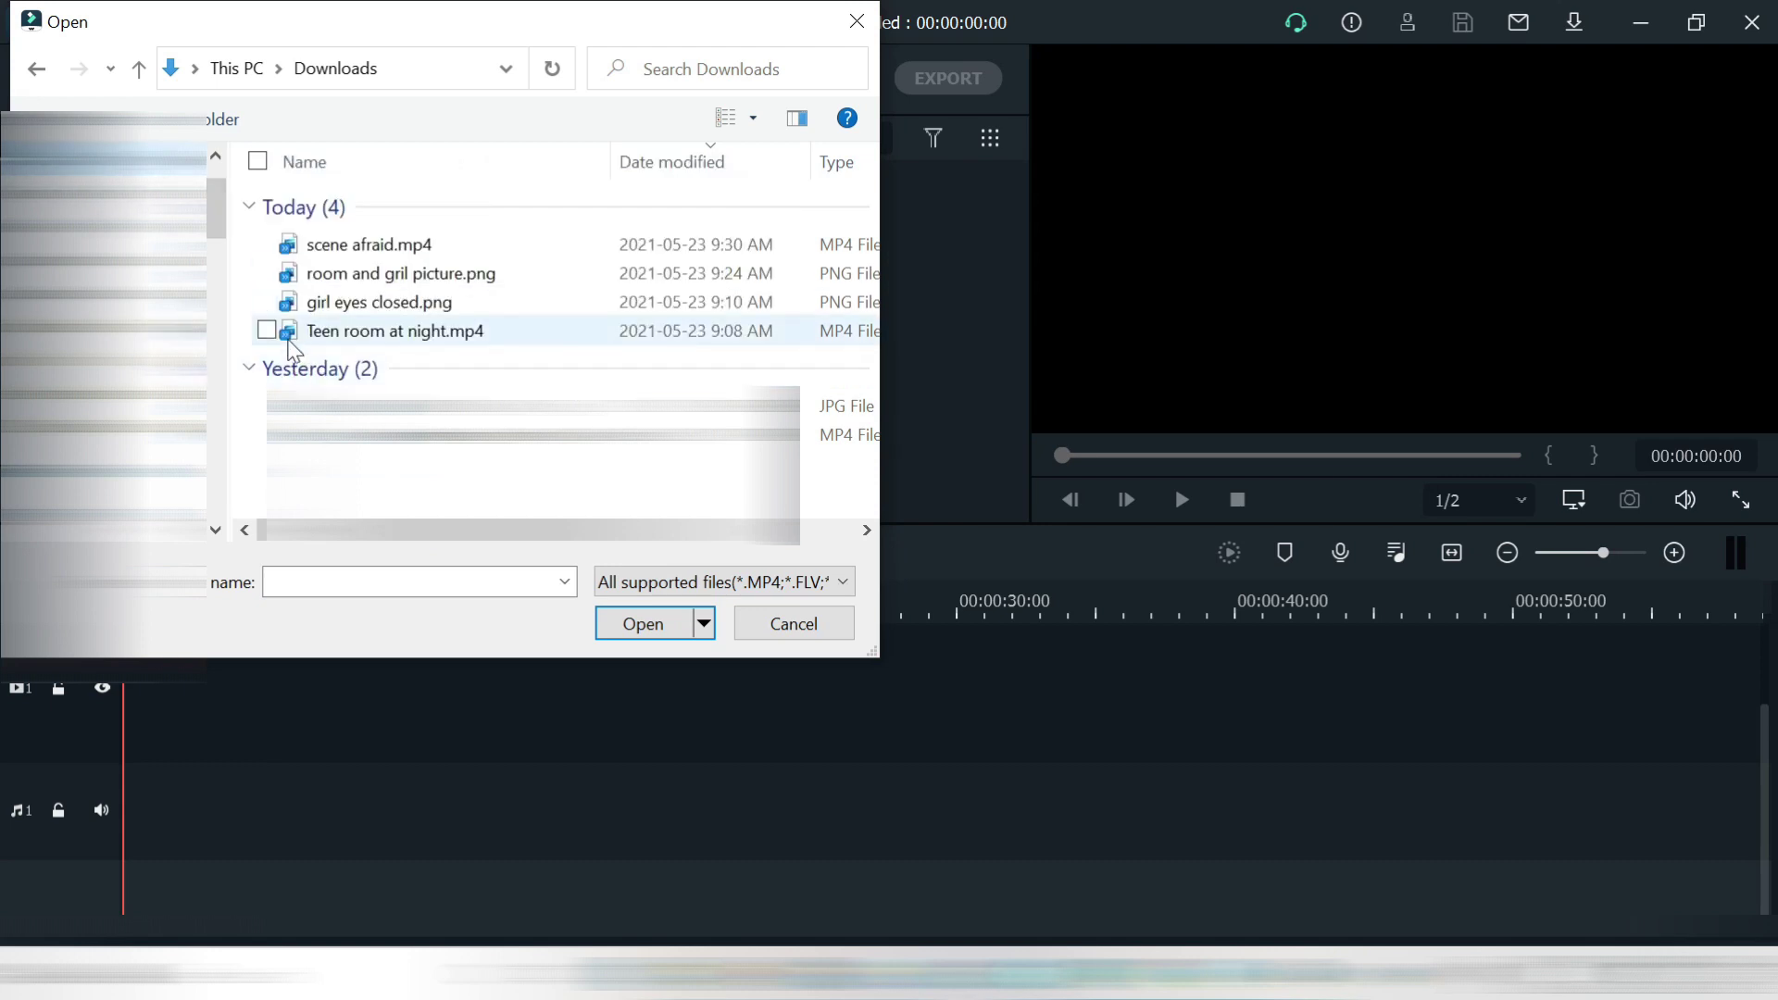
{"action": "left_click", "coordinate": [267, 330]}
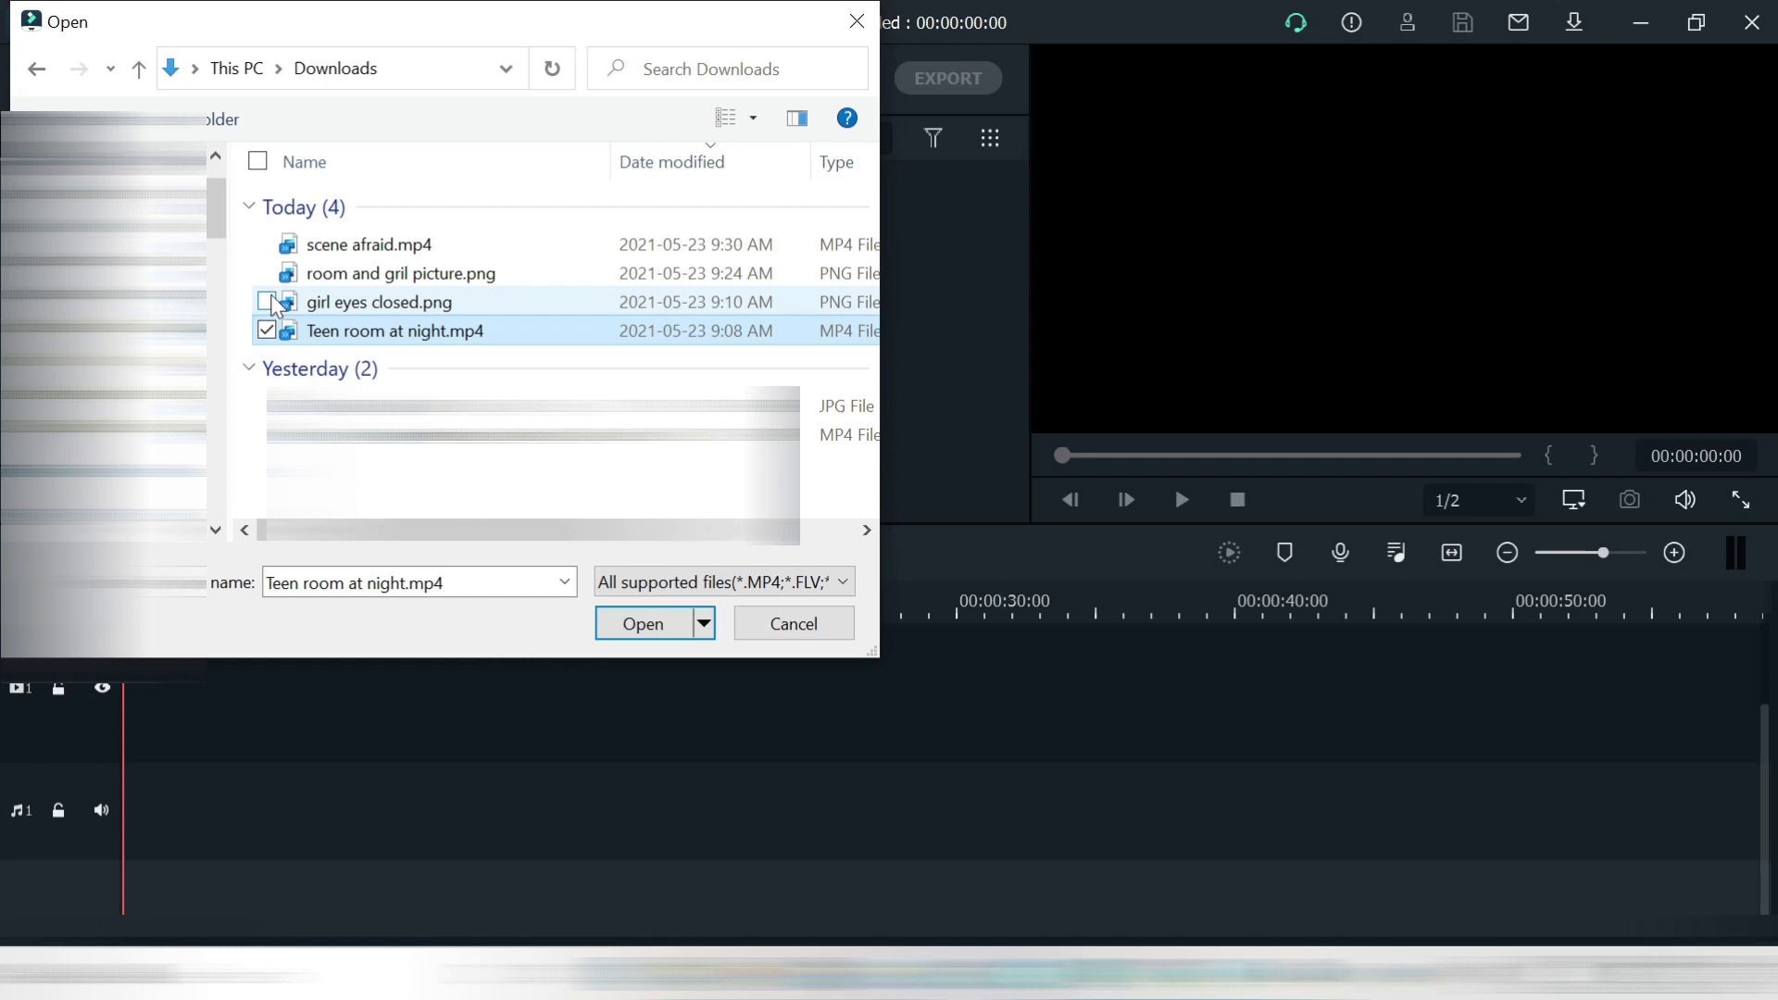
{"action": "left_click", "coordinate": [267, 303]}
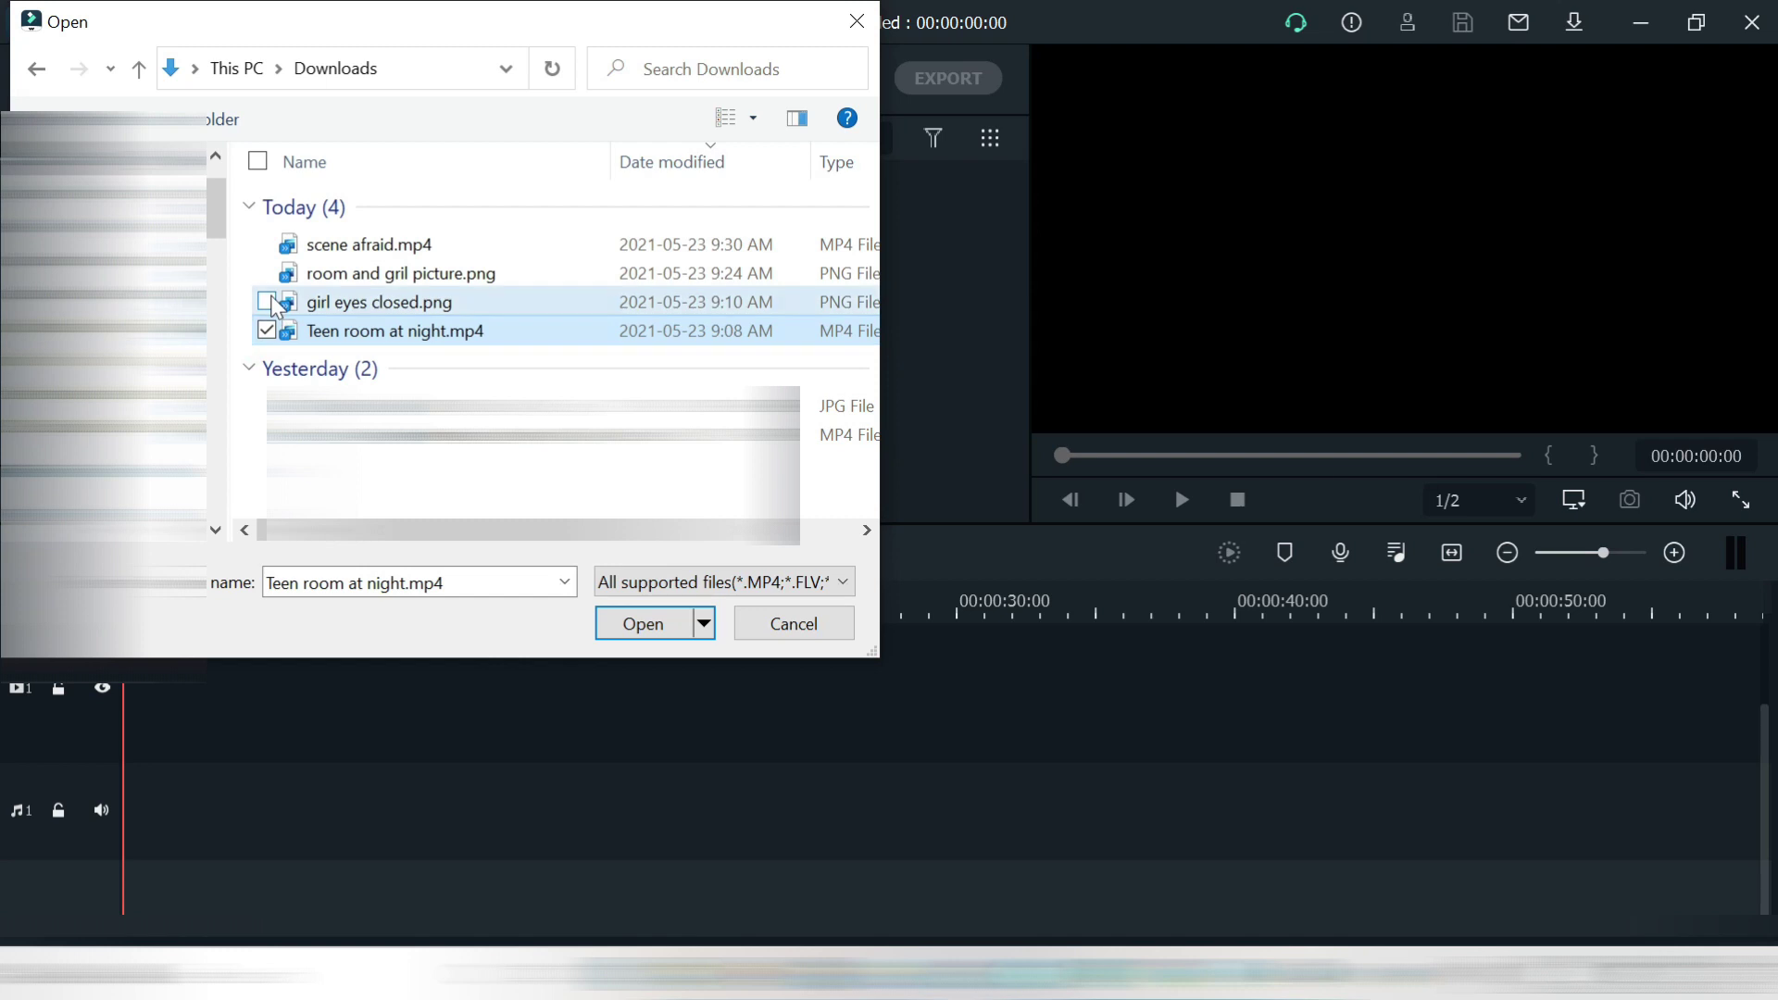
{"action": "left_click", "coordinate": [641, 625]}
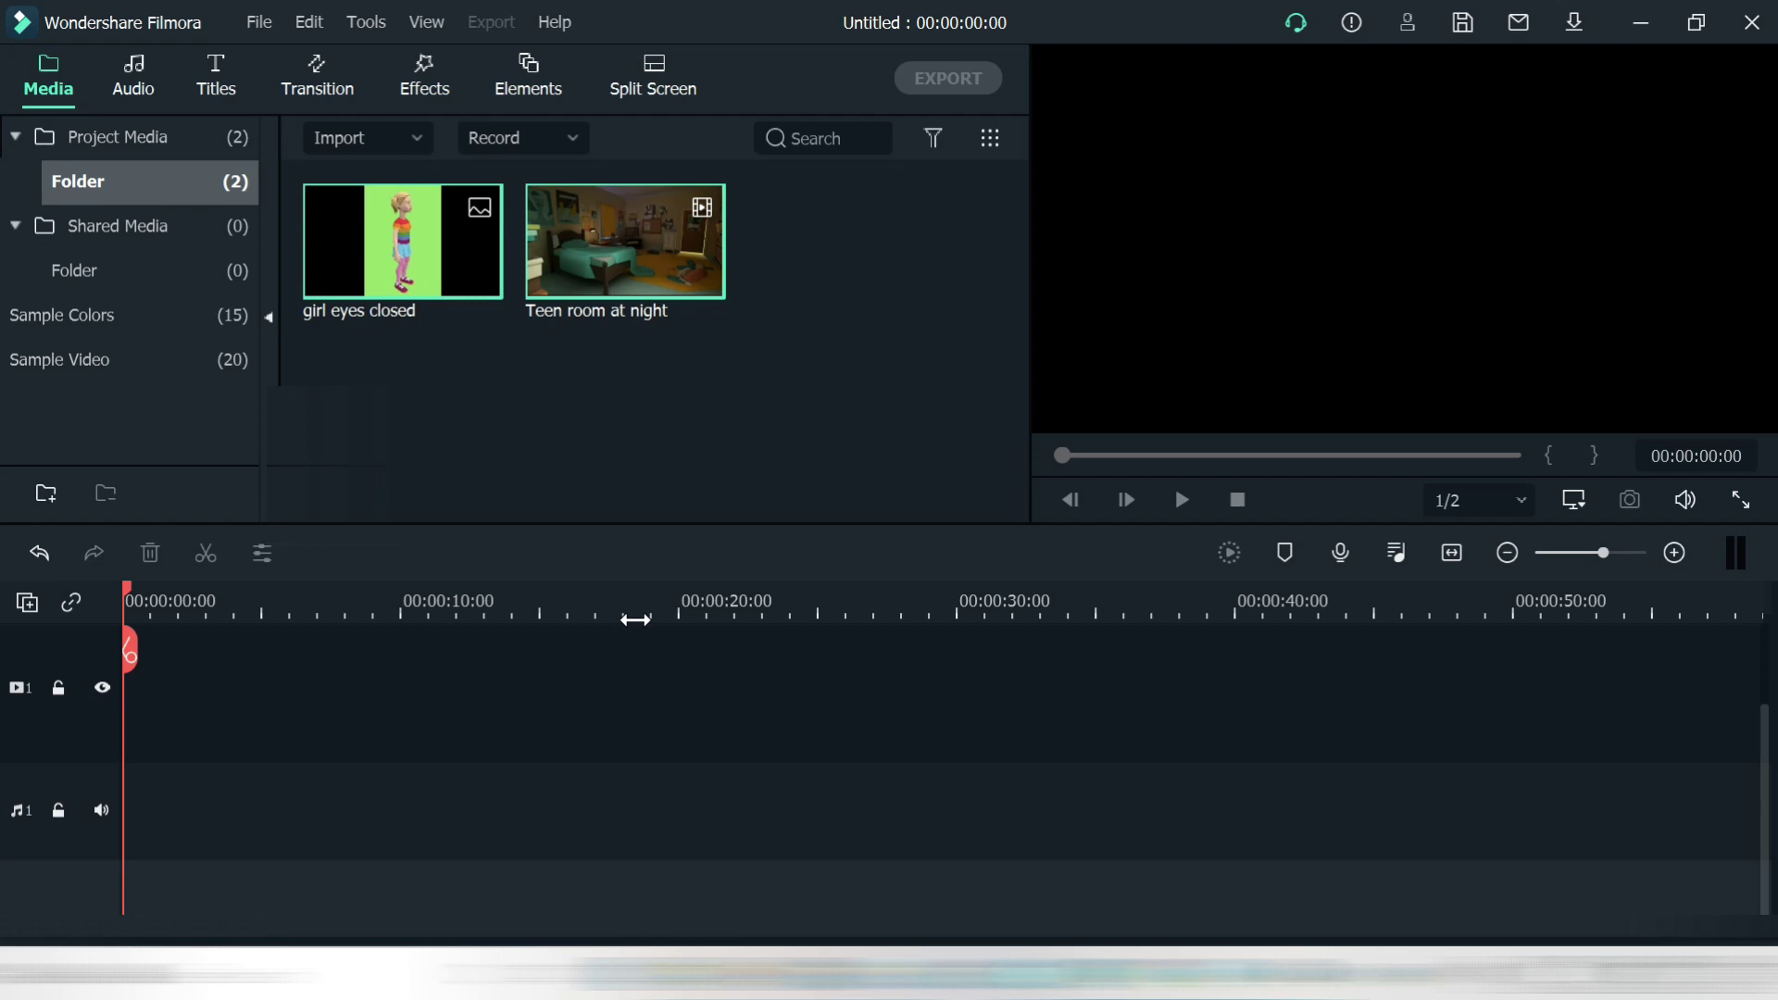
Add a second video track and place the Teen room at night clip on video track 1, matching the project to 1920 x 1080 30fps.
{"action": "right_click", "coordinate": [79, 730]}
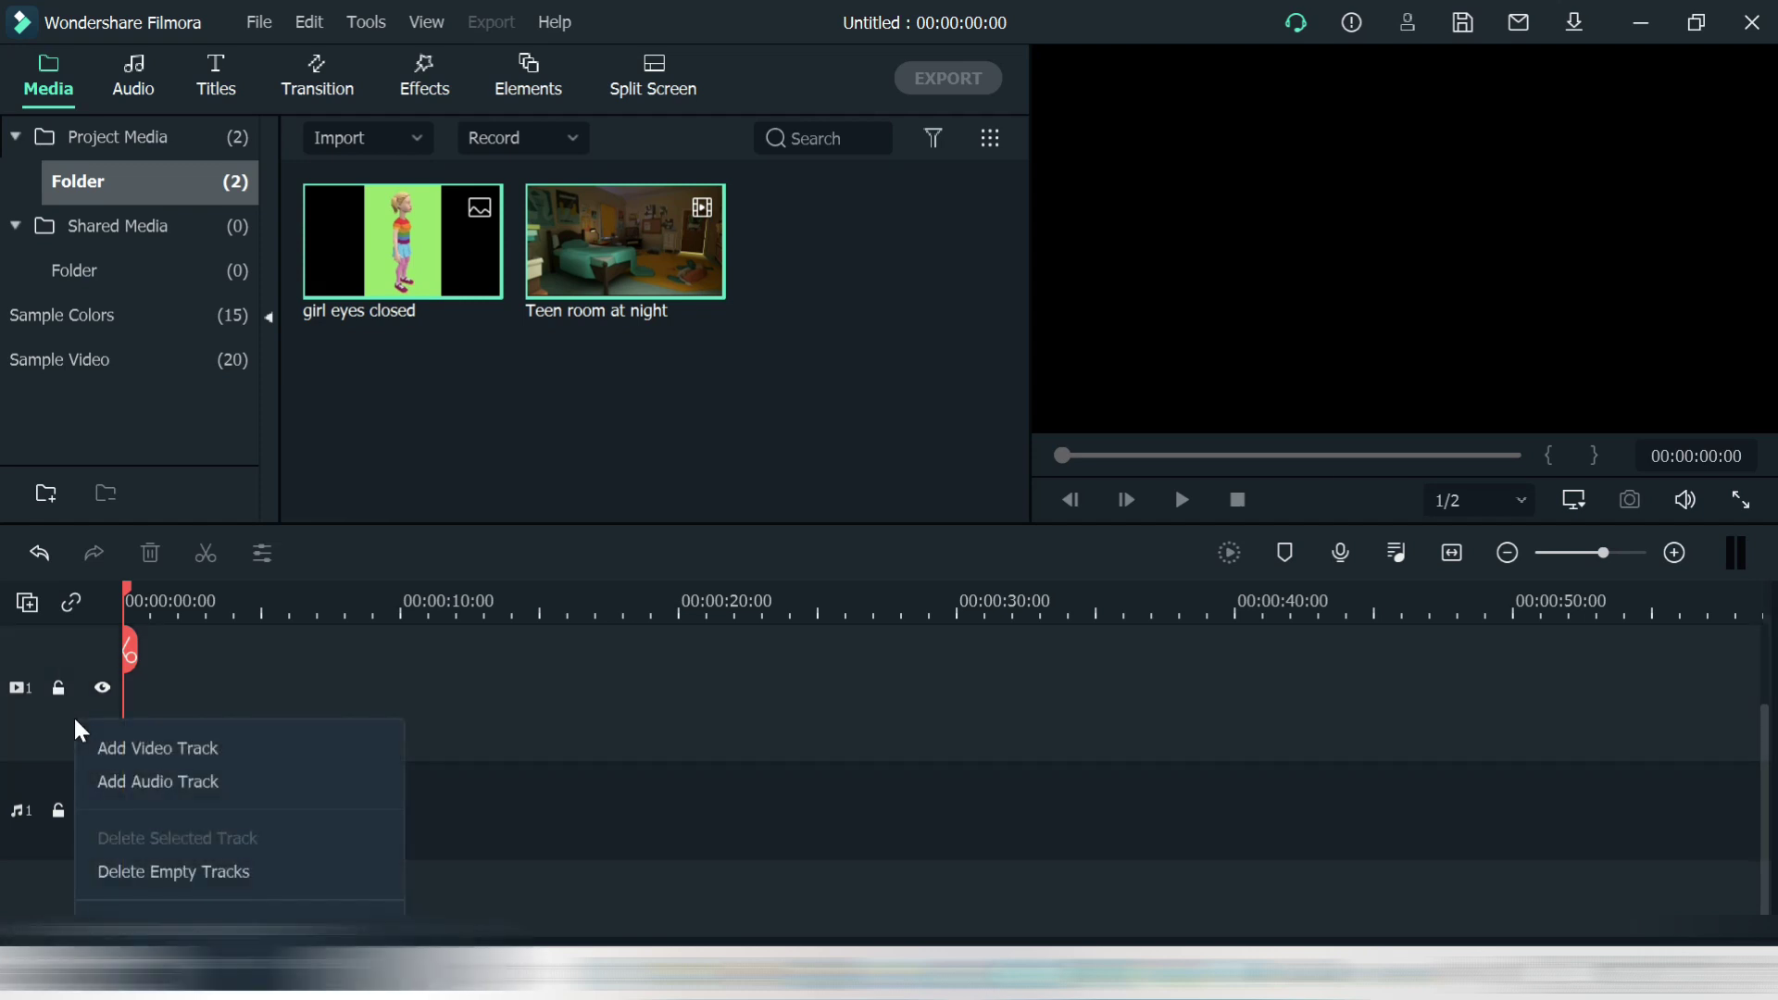
{"action": "left_click", "coordinate": [128, 747]}
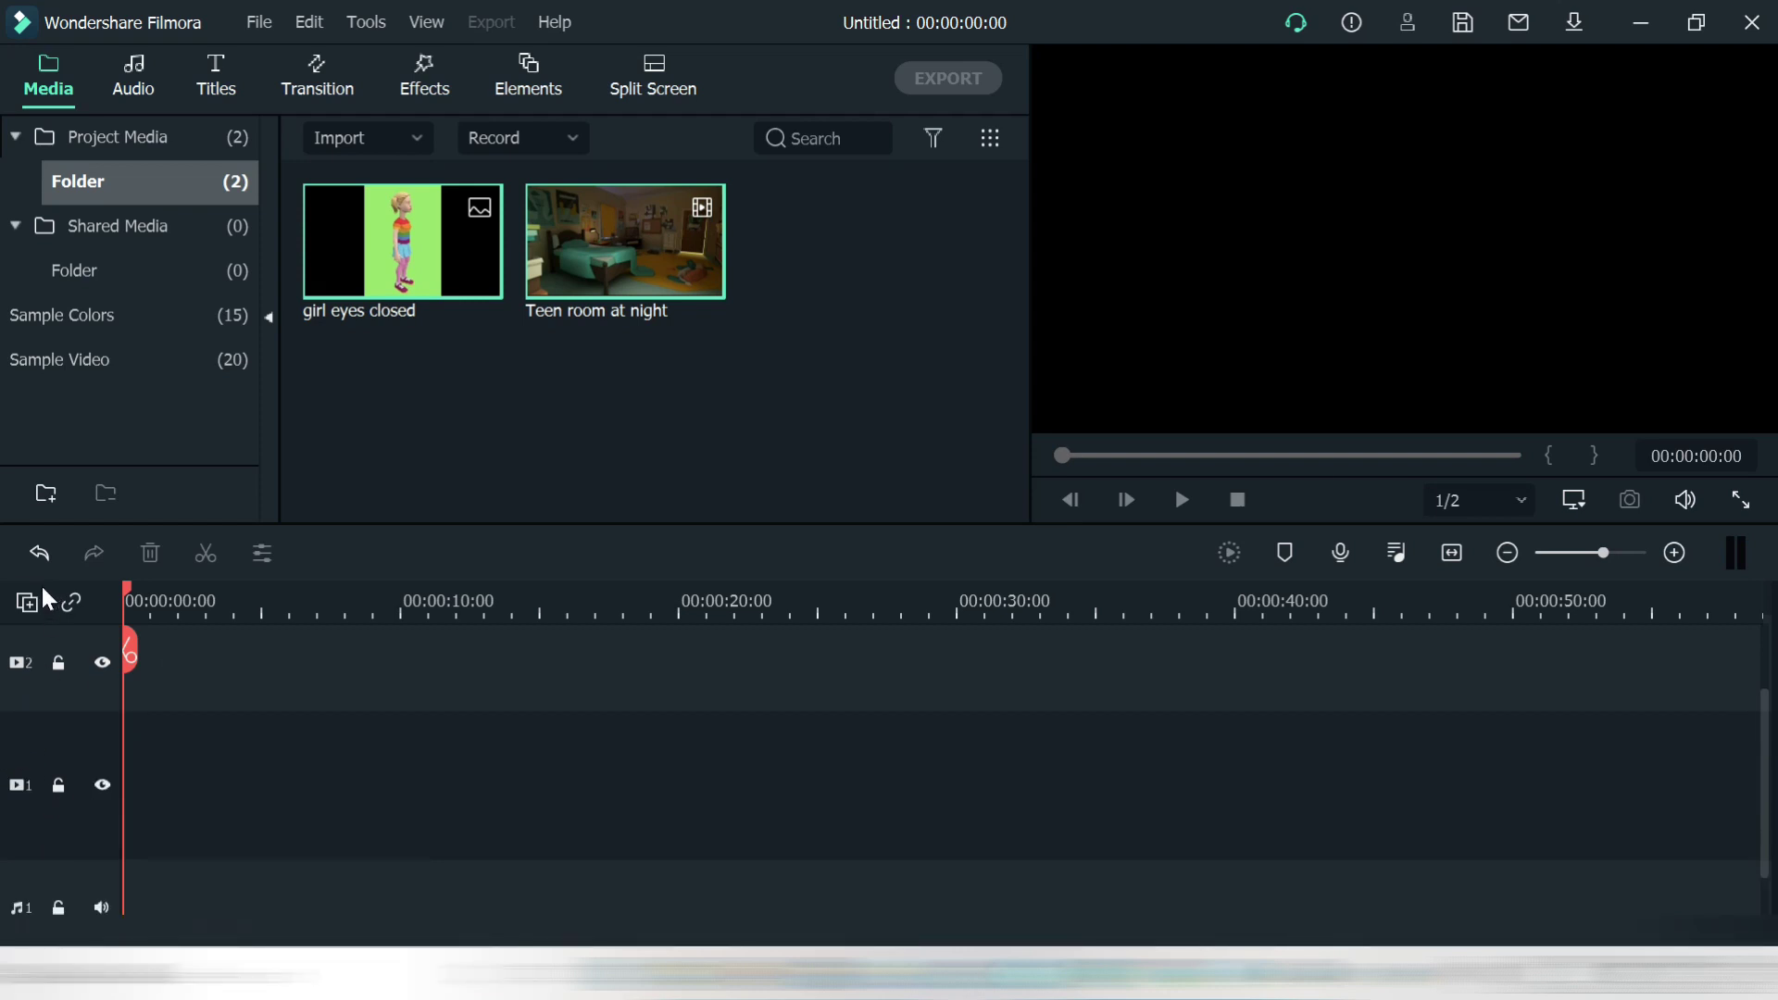
{"action": "mouse_move", "coordinate": [683, 239]}
{"action": "left_click_drag", "start_coordinate": [639, 257], "coordinate": [126, 834]}
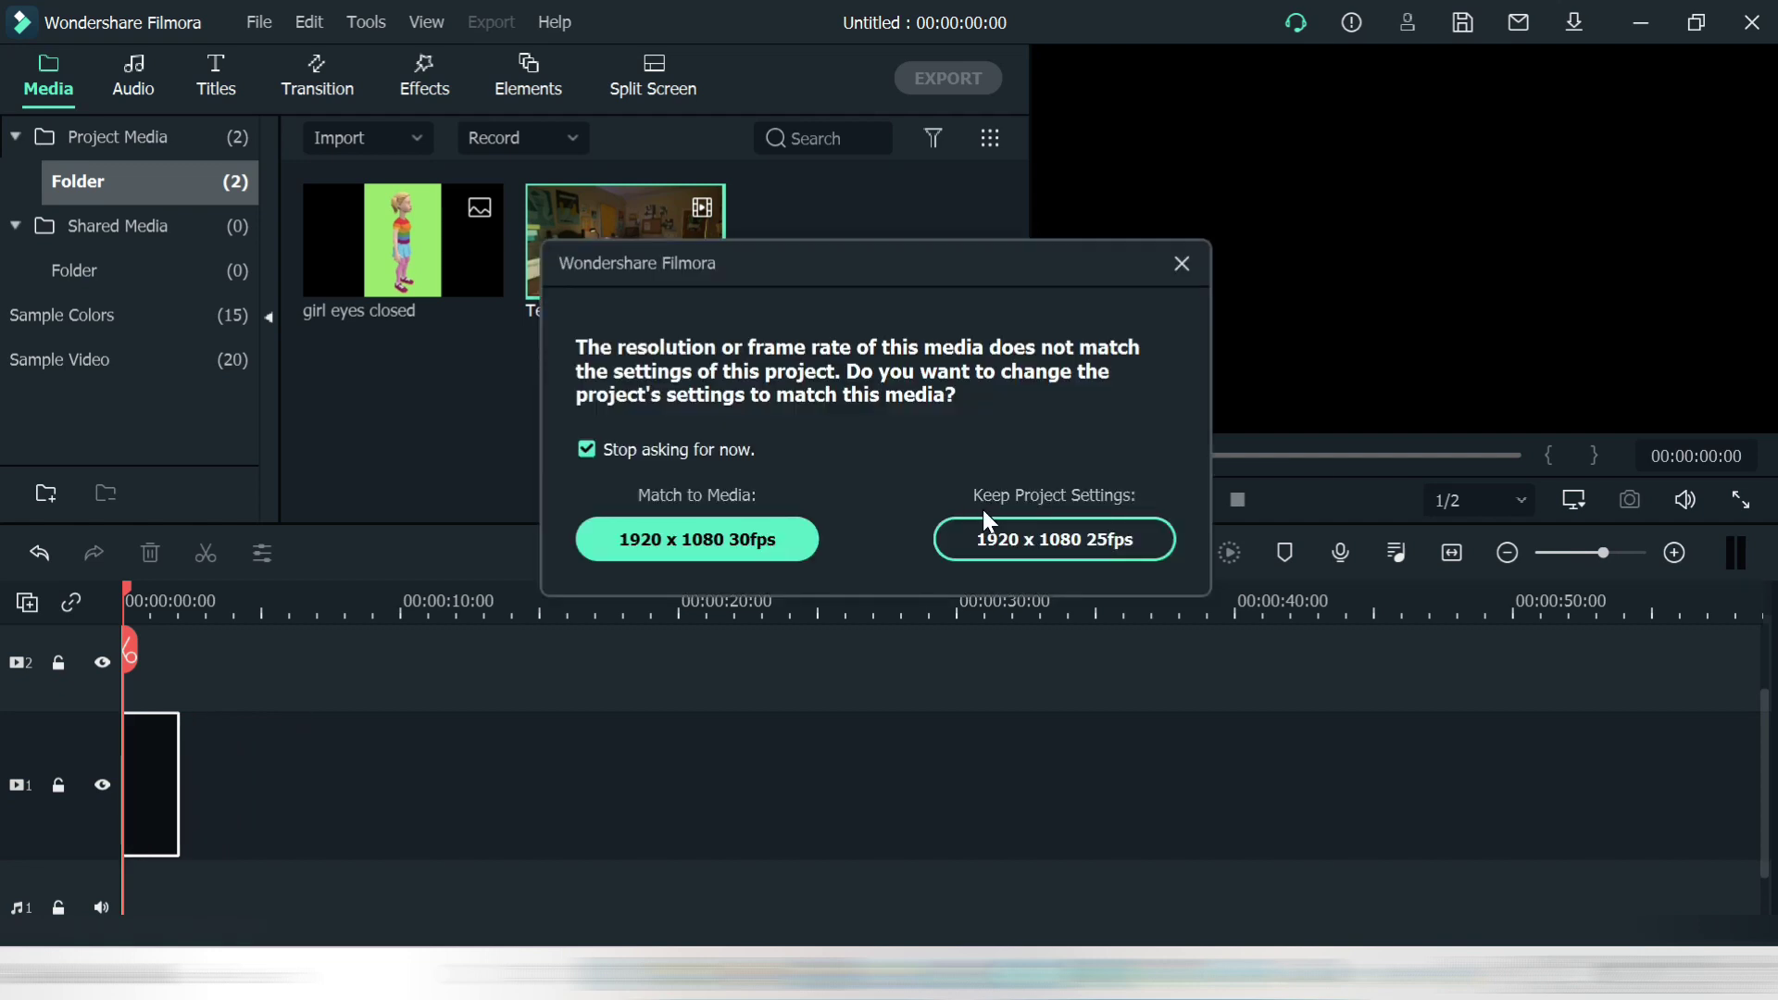
{"action": "left_click", "coordinate": [759, 541]}
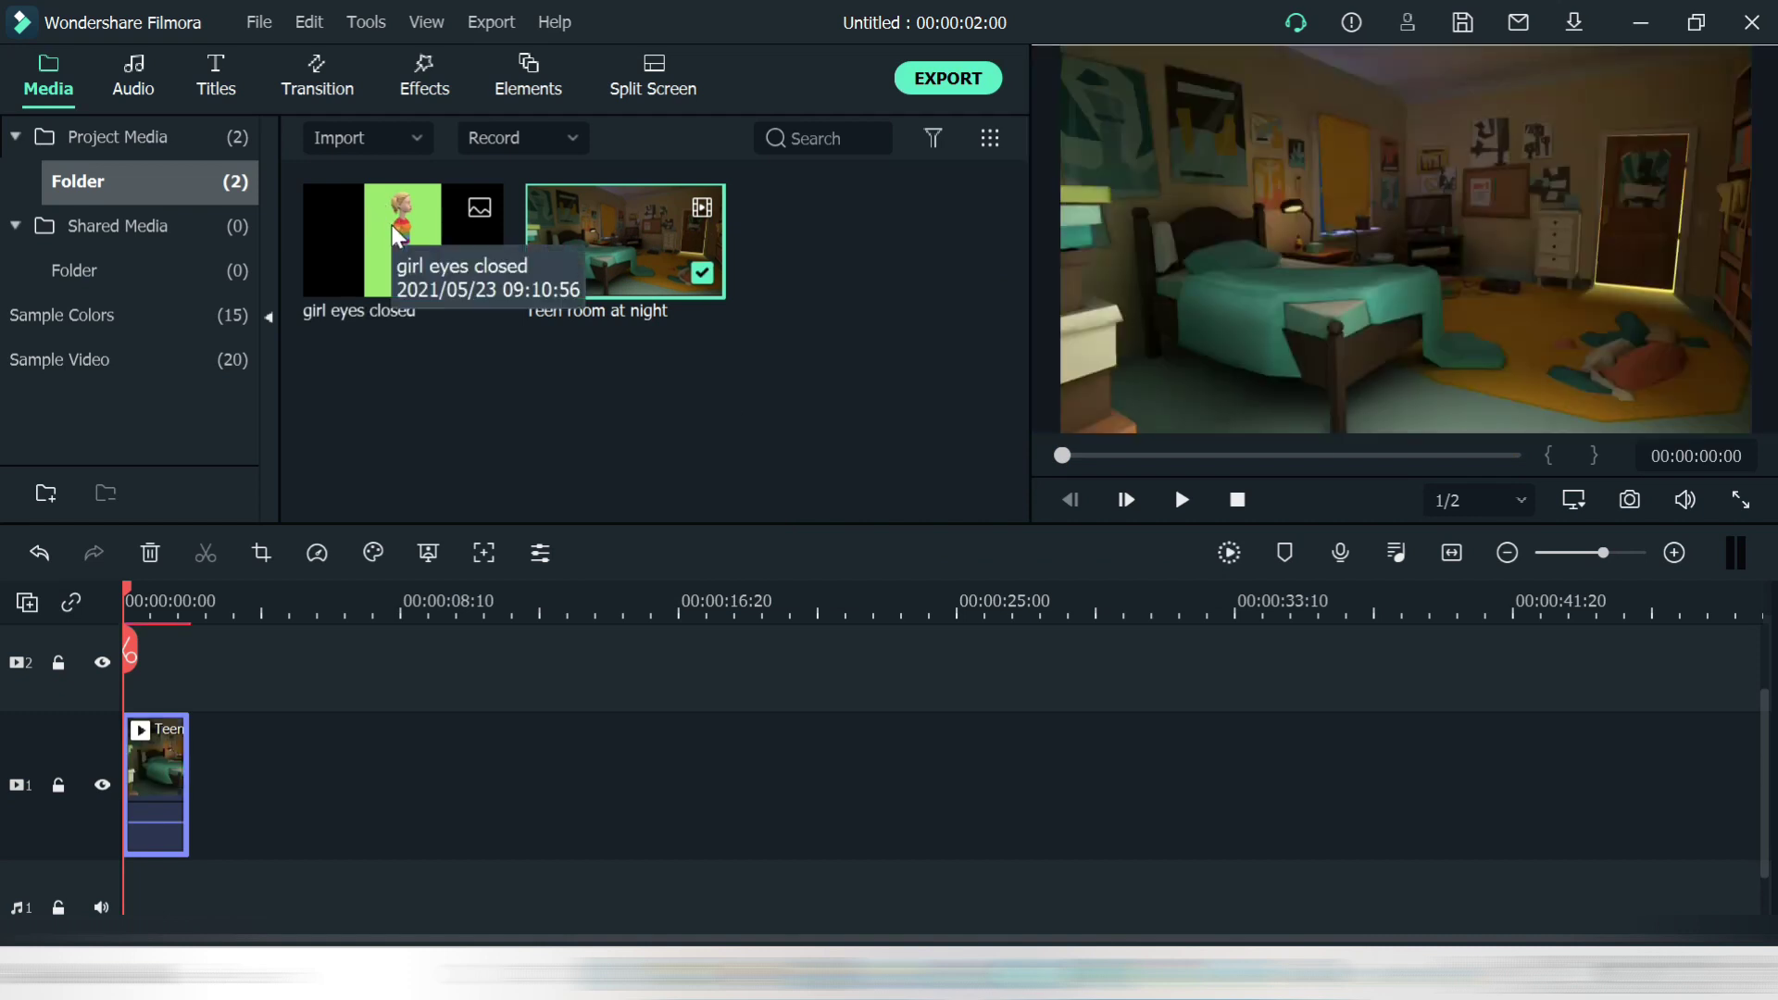
Place the girl eyes closed image at the start of video track 2 and move the playhead to 00:00:00:23.
{"action": "left_click_drag", "start_coordinate": [399, 243], "coordinate": [138, 666]}
{"action": "left_click", "coordinate": [145, 601]}
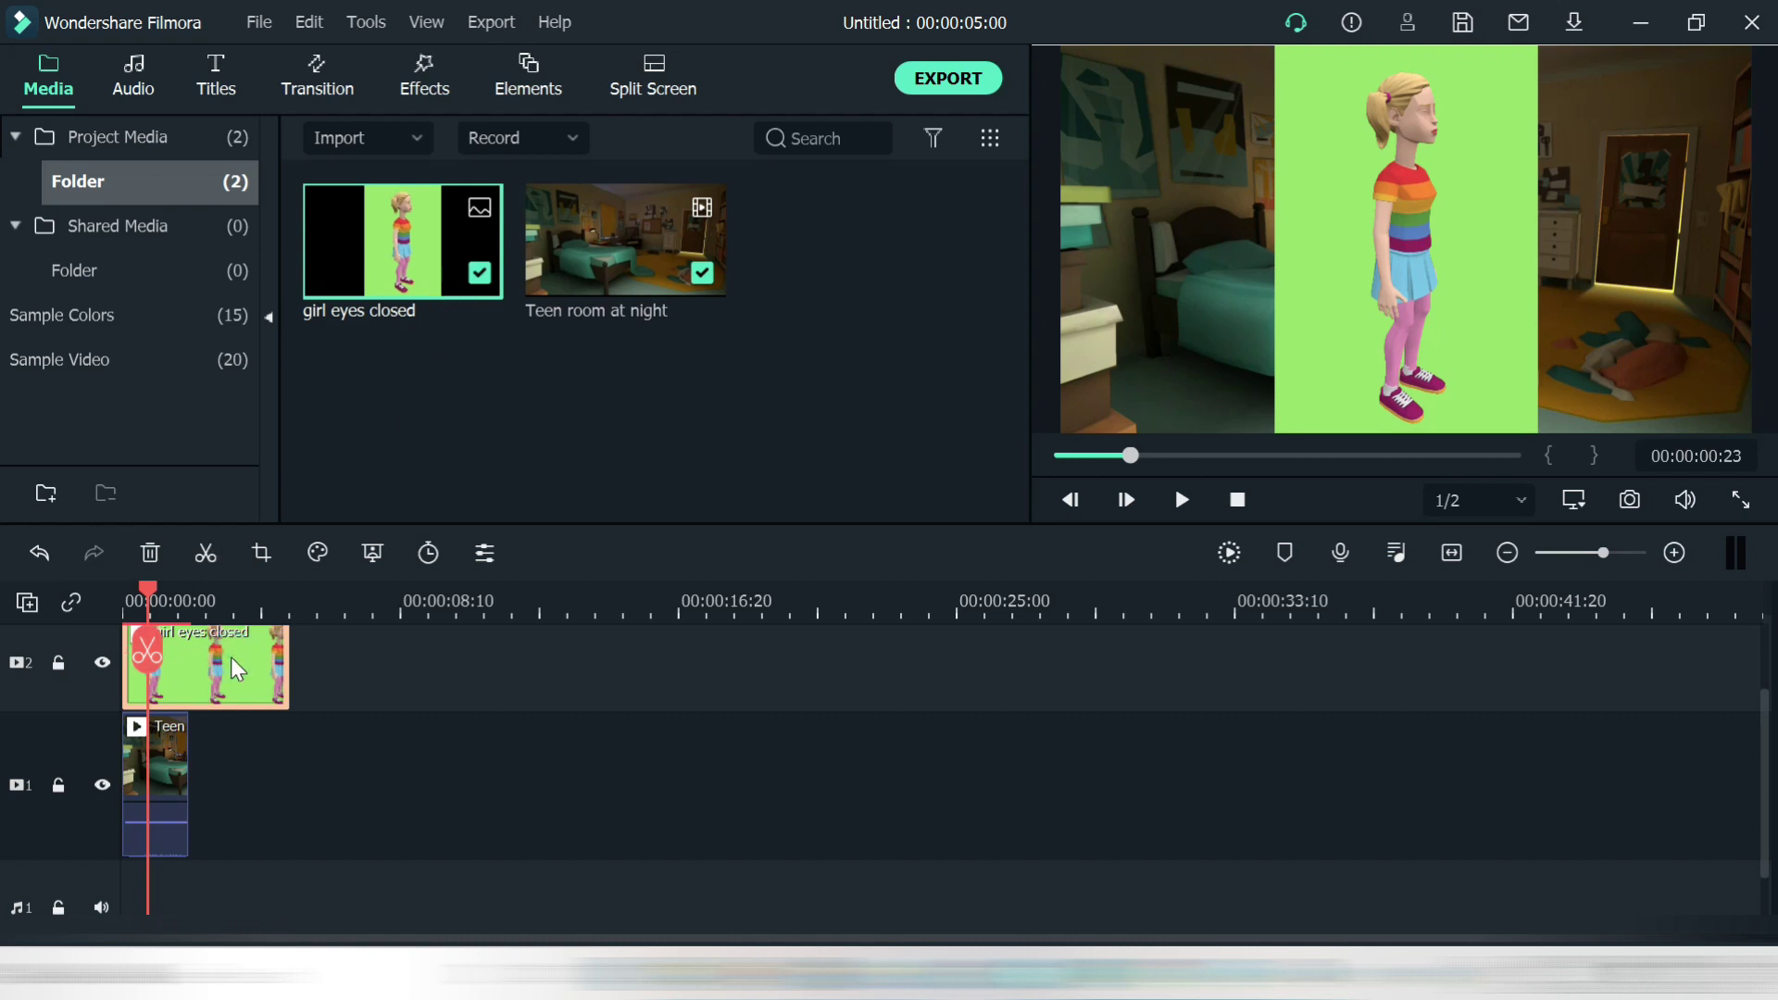
Enable Chroma Key on the girl eyes closed clip and sample its light green background as the key color.
{"action": "right_click", "coordinate": [230, 659]}
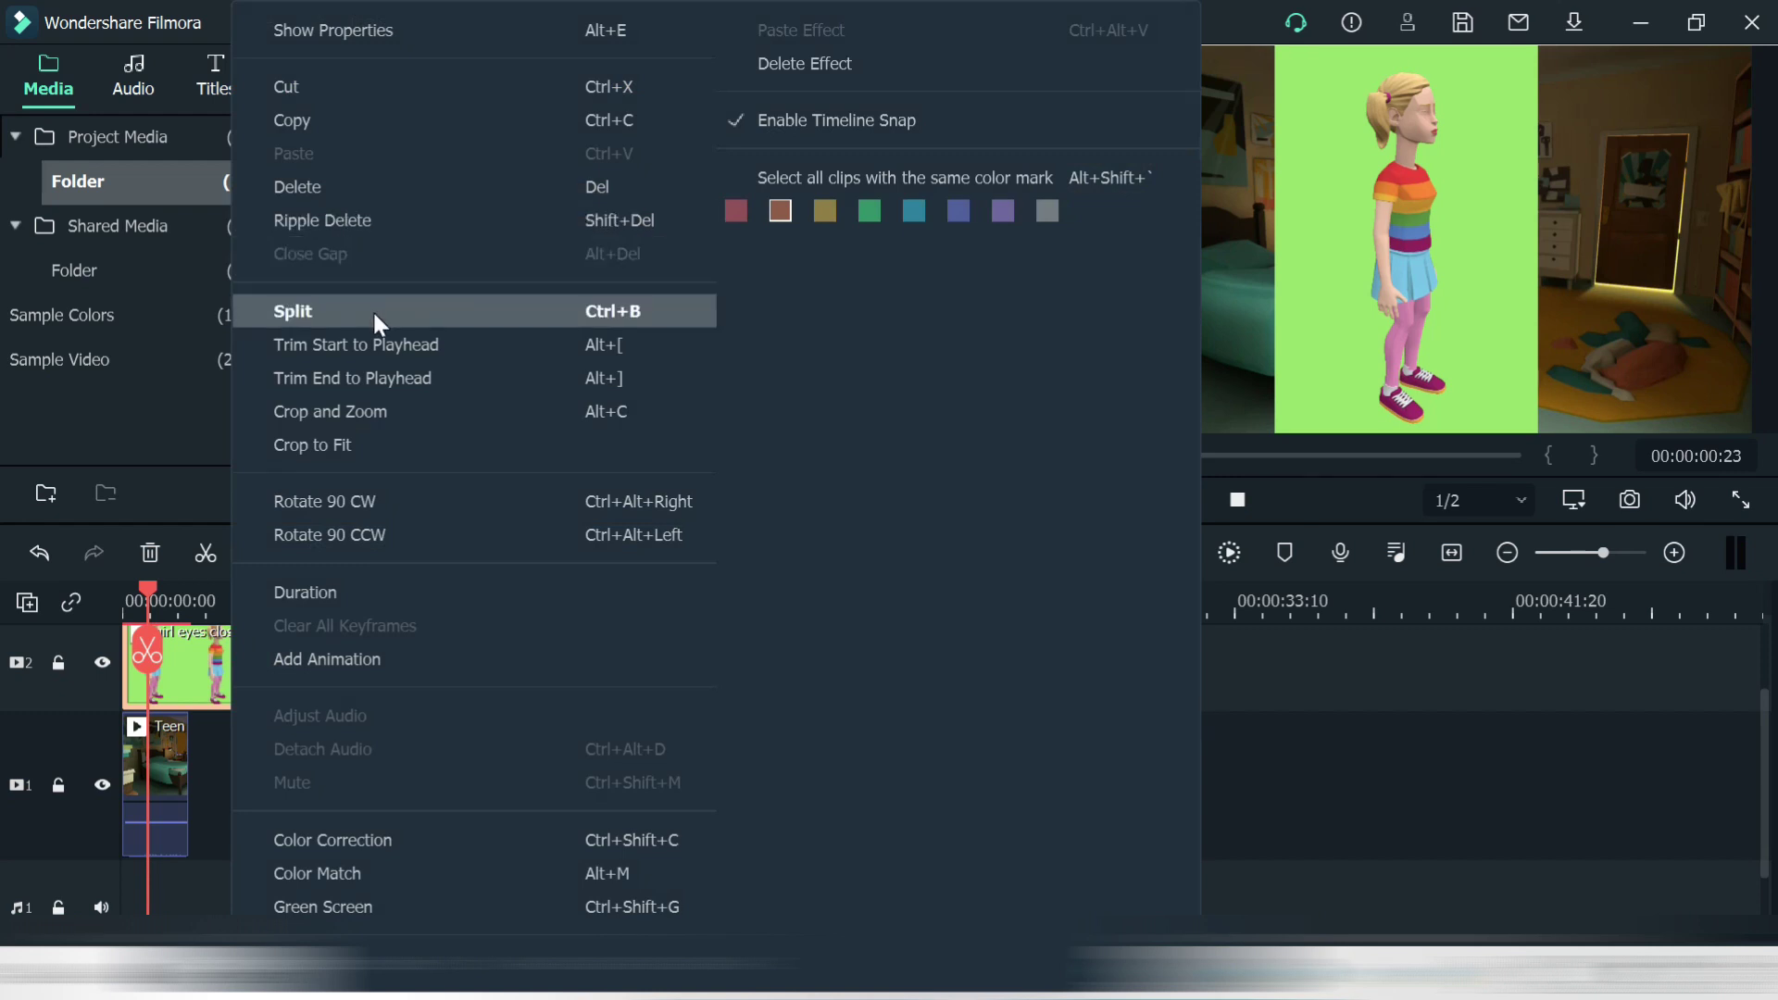
{"action": "left_click", "coordinate": [317, 27]}
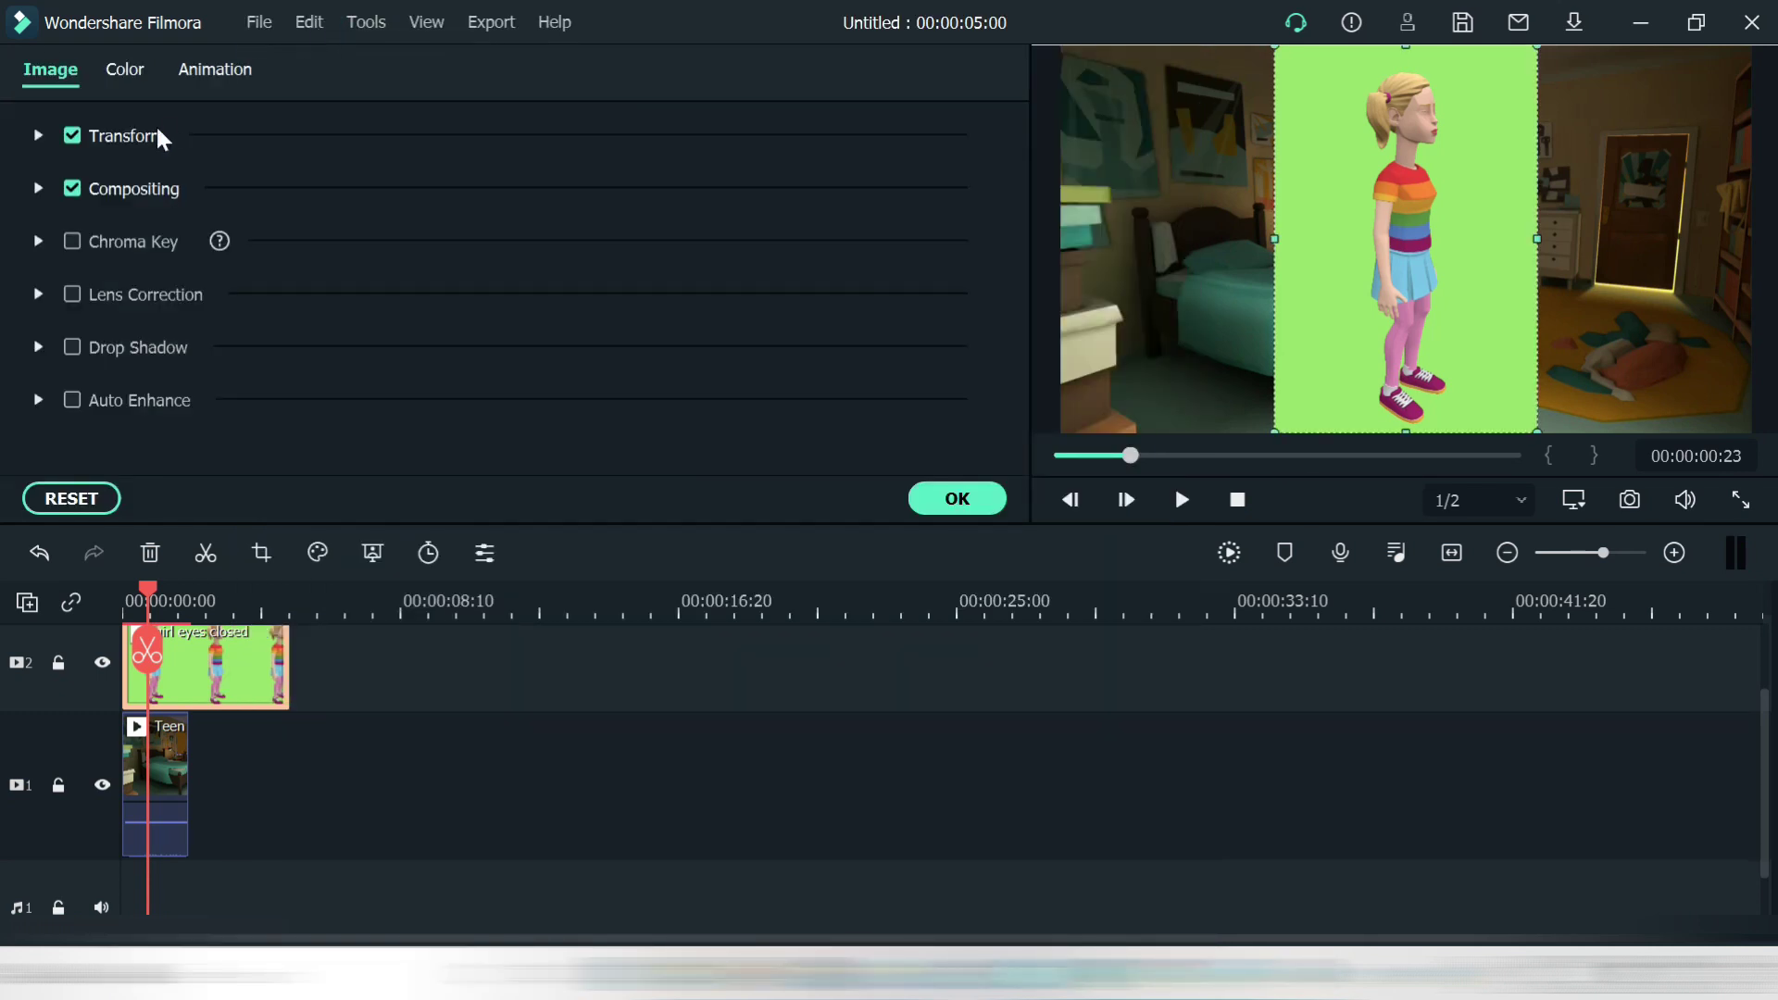
{"action": "left_click", "coordinate": [38, 137]}
{"action": "left_click", "coordinate": [38, 138]}
{"action": "left_click", "coordinate": [72, 242]}
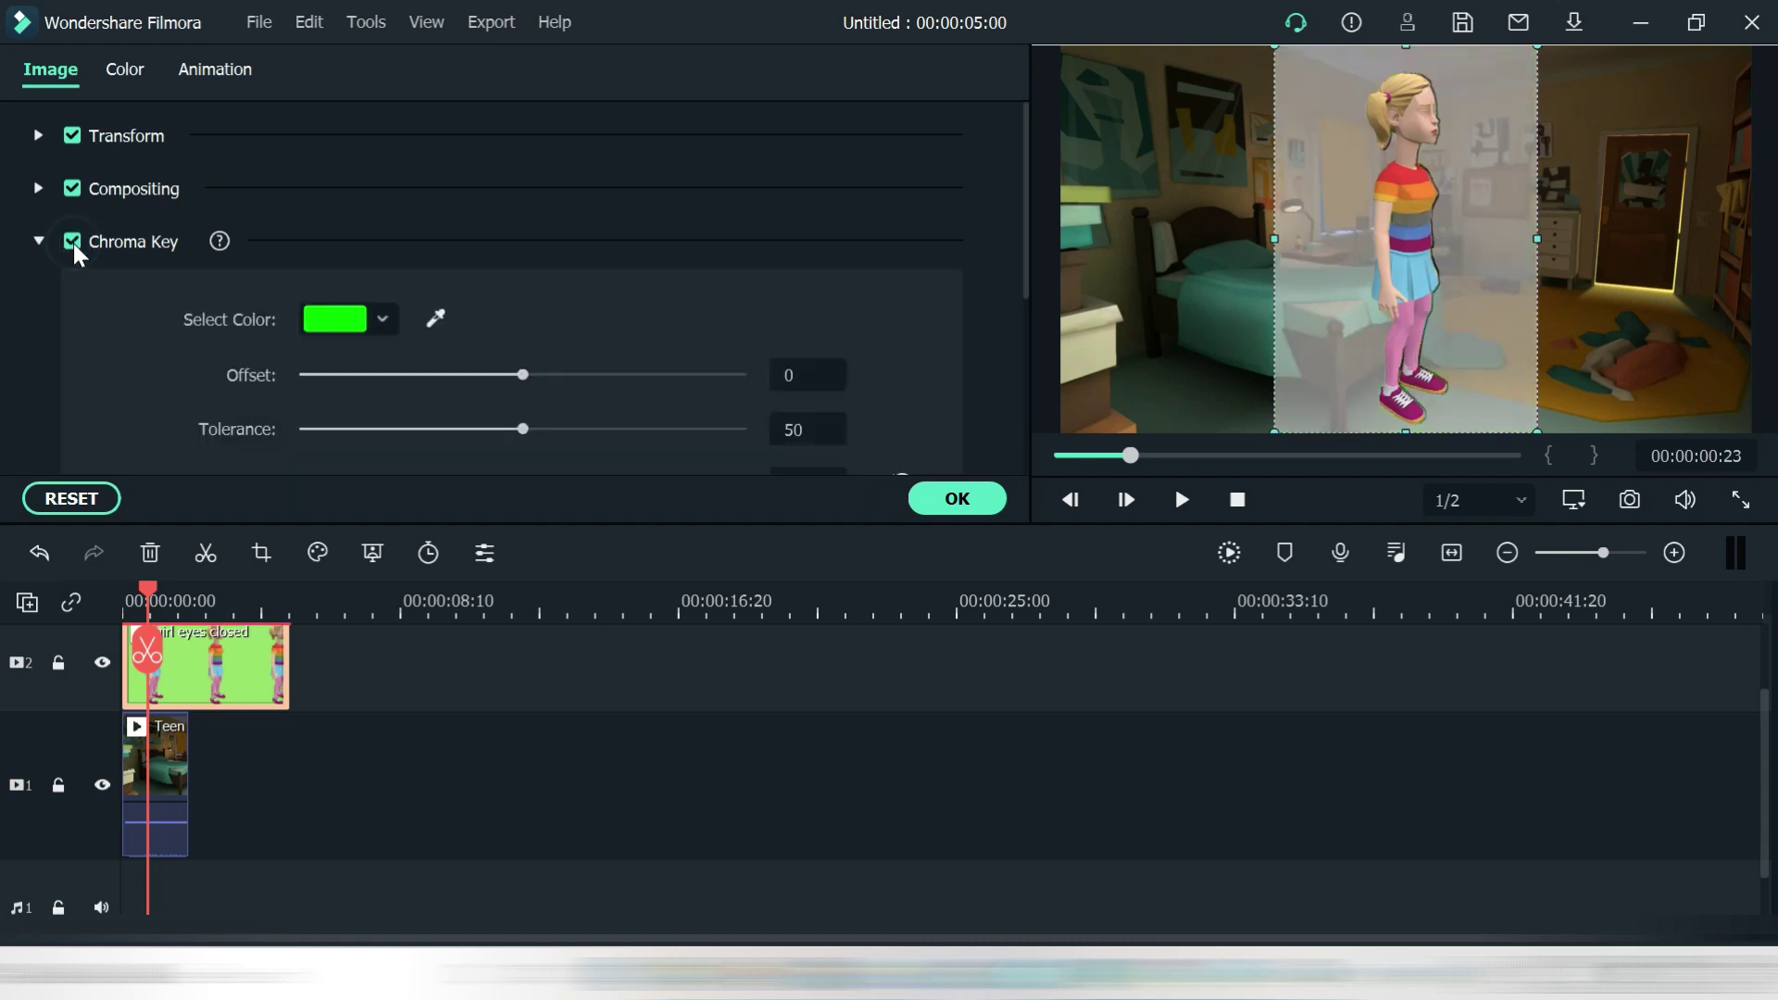
{"action": "left_click", "coordinate": [435, 317]}
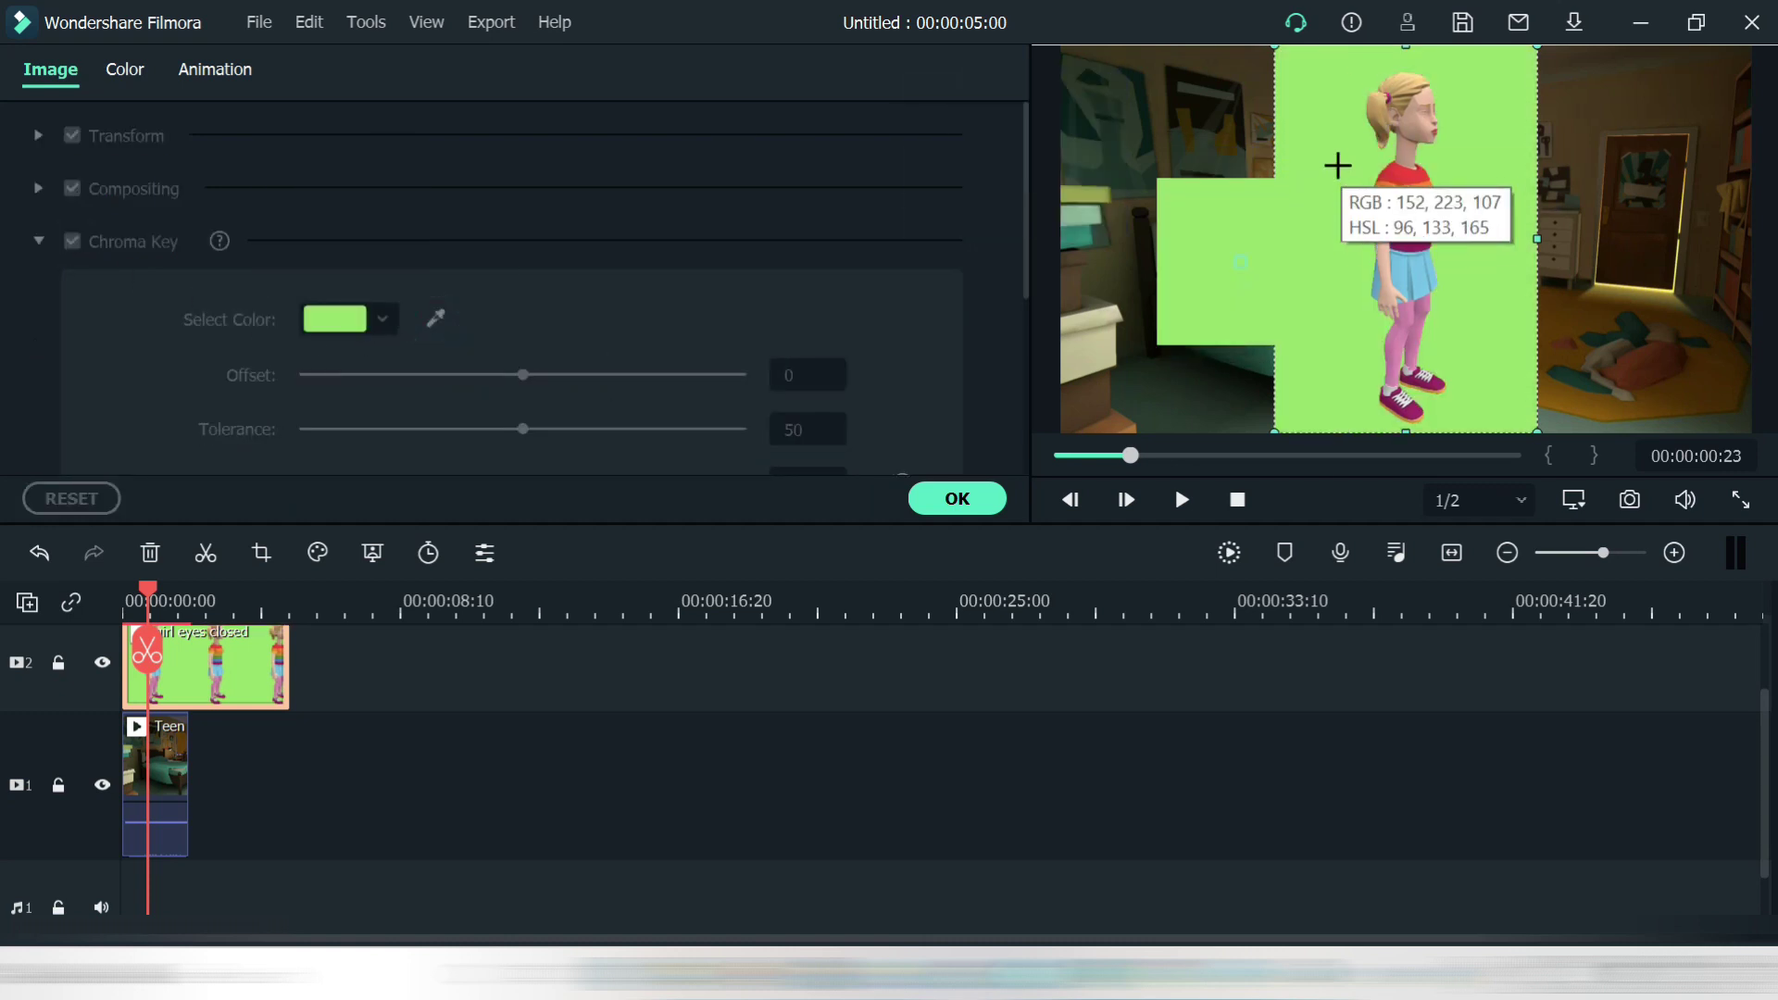
{"action": "left_click", "coordinate": [1338, 176]}
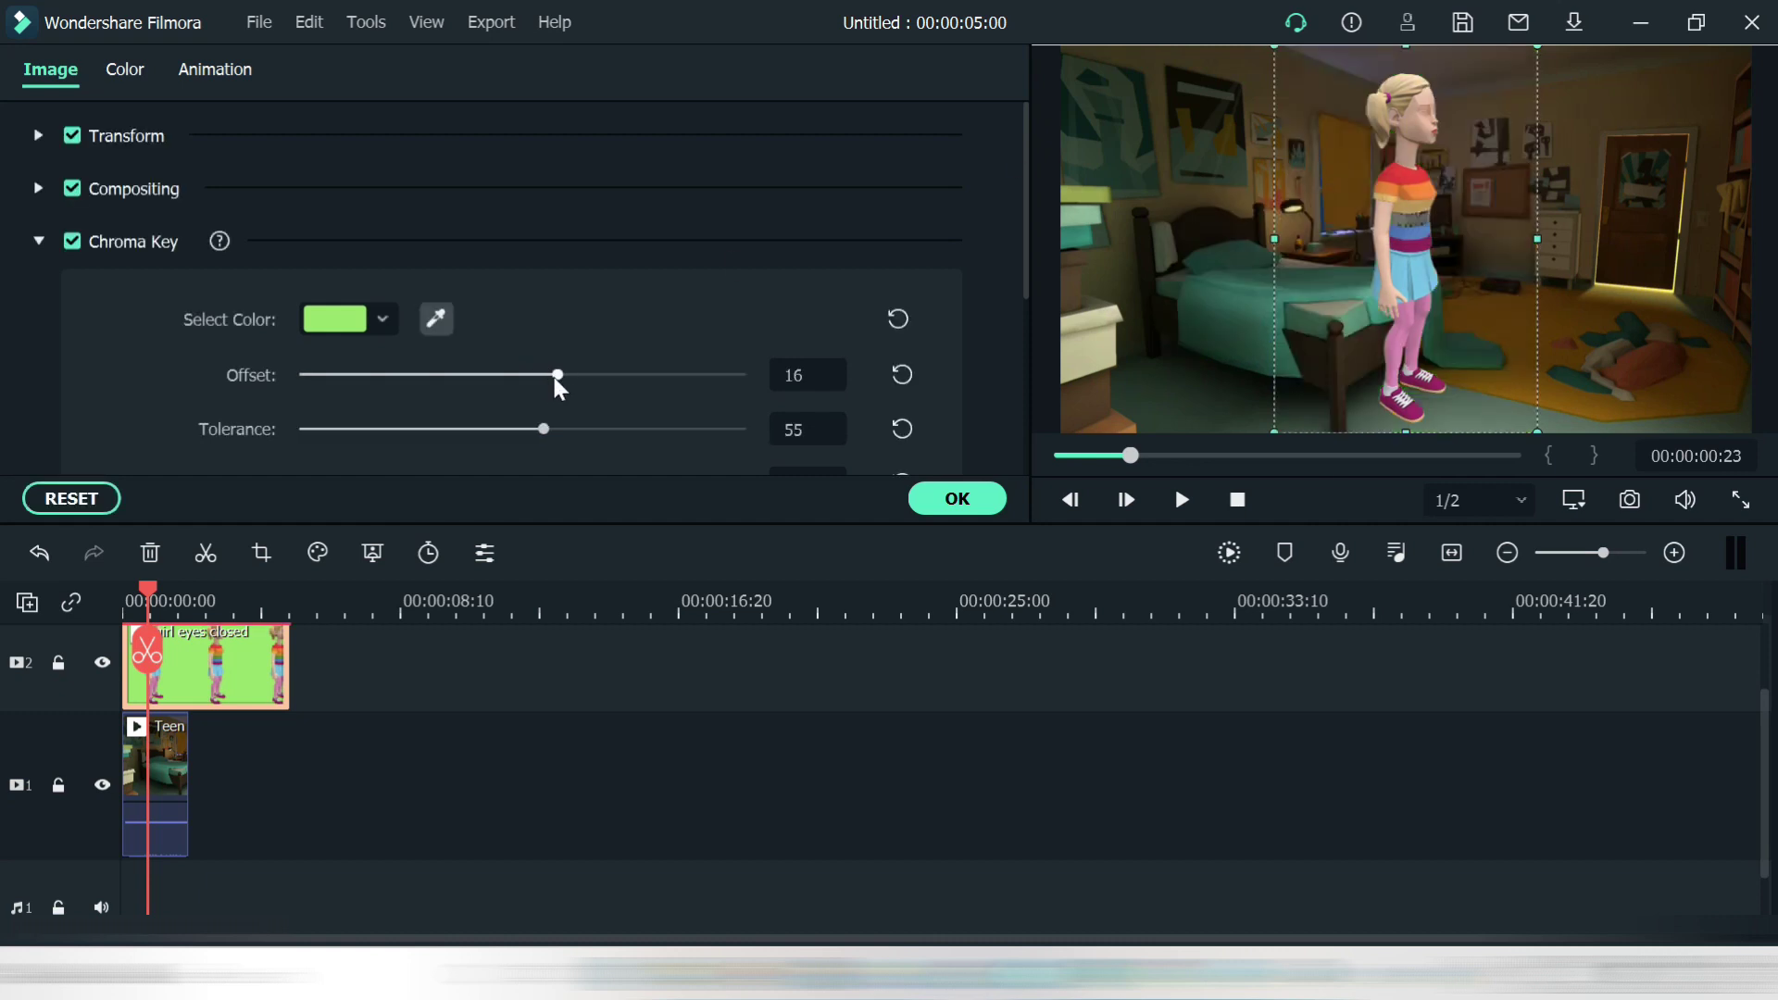
Set the girl clip's chroma key offset to 14 and tolerance to 66.
{"action": "mouse_move", "coordinate": [558, 378]}
{"action": "left_mouse_down"}
{"action": "mouse_move", "coordinate": [580, 376]}
{"action": "mouse_move", "coordinate": [478, 376]}
{"action": "mouse_move", "coordinate": [554, 380]}
{"action": "left_mouse_up"}
{"action": "left_click_drag", "start_coordinate": [546, 442], "coordinate": [597, 442]}
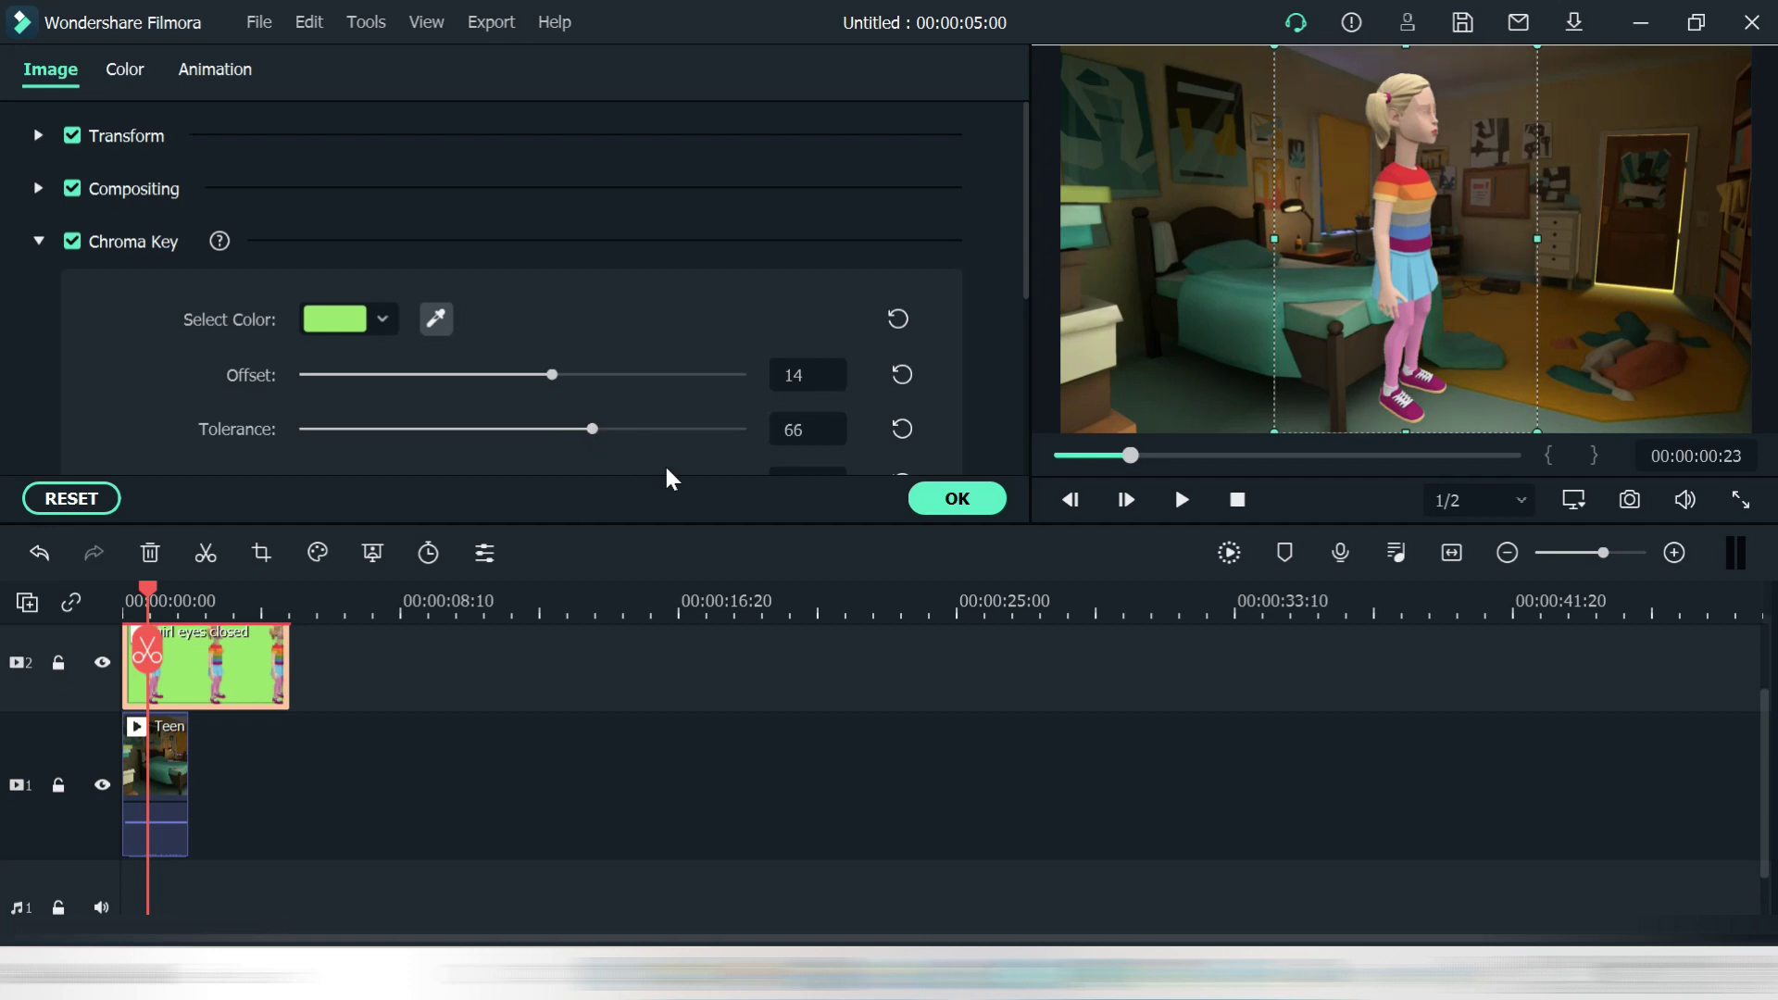
{"action": "left_click", "coordinate": [937, 501]}
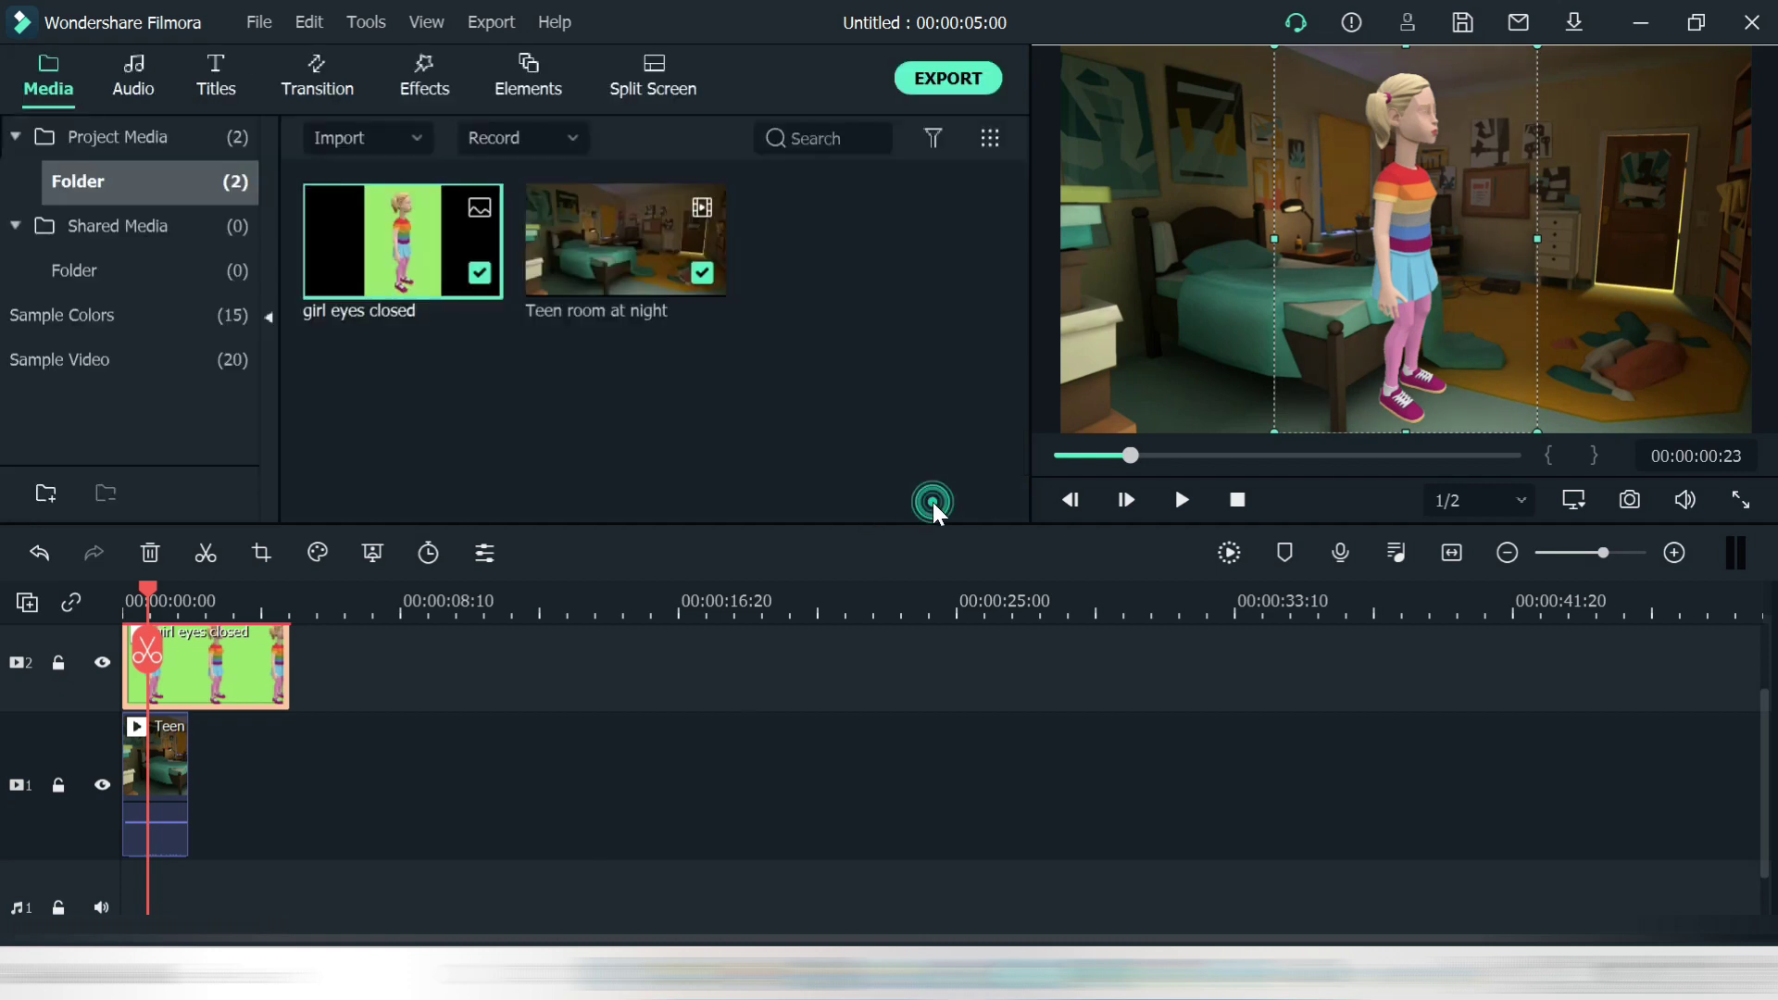
Scale the girl image to 73.89 %, rotate it to 290.41, and move it onto the bed at X -83.1, Y -44.1.
{"action": "right_click", "coordinate": [245, 676]}
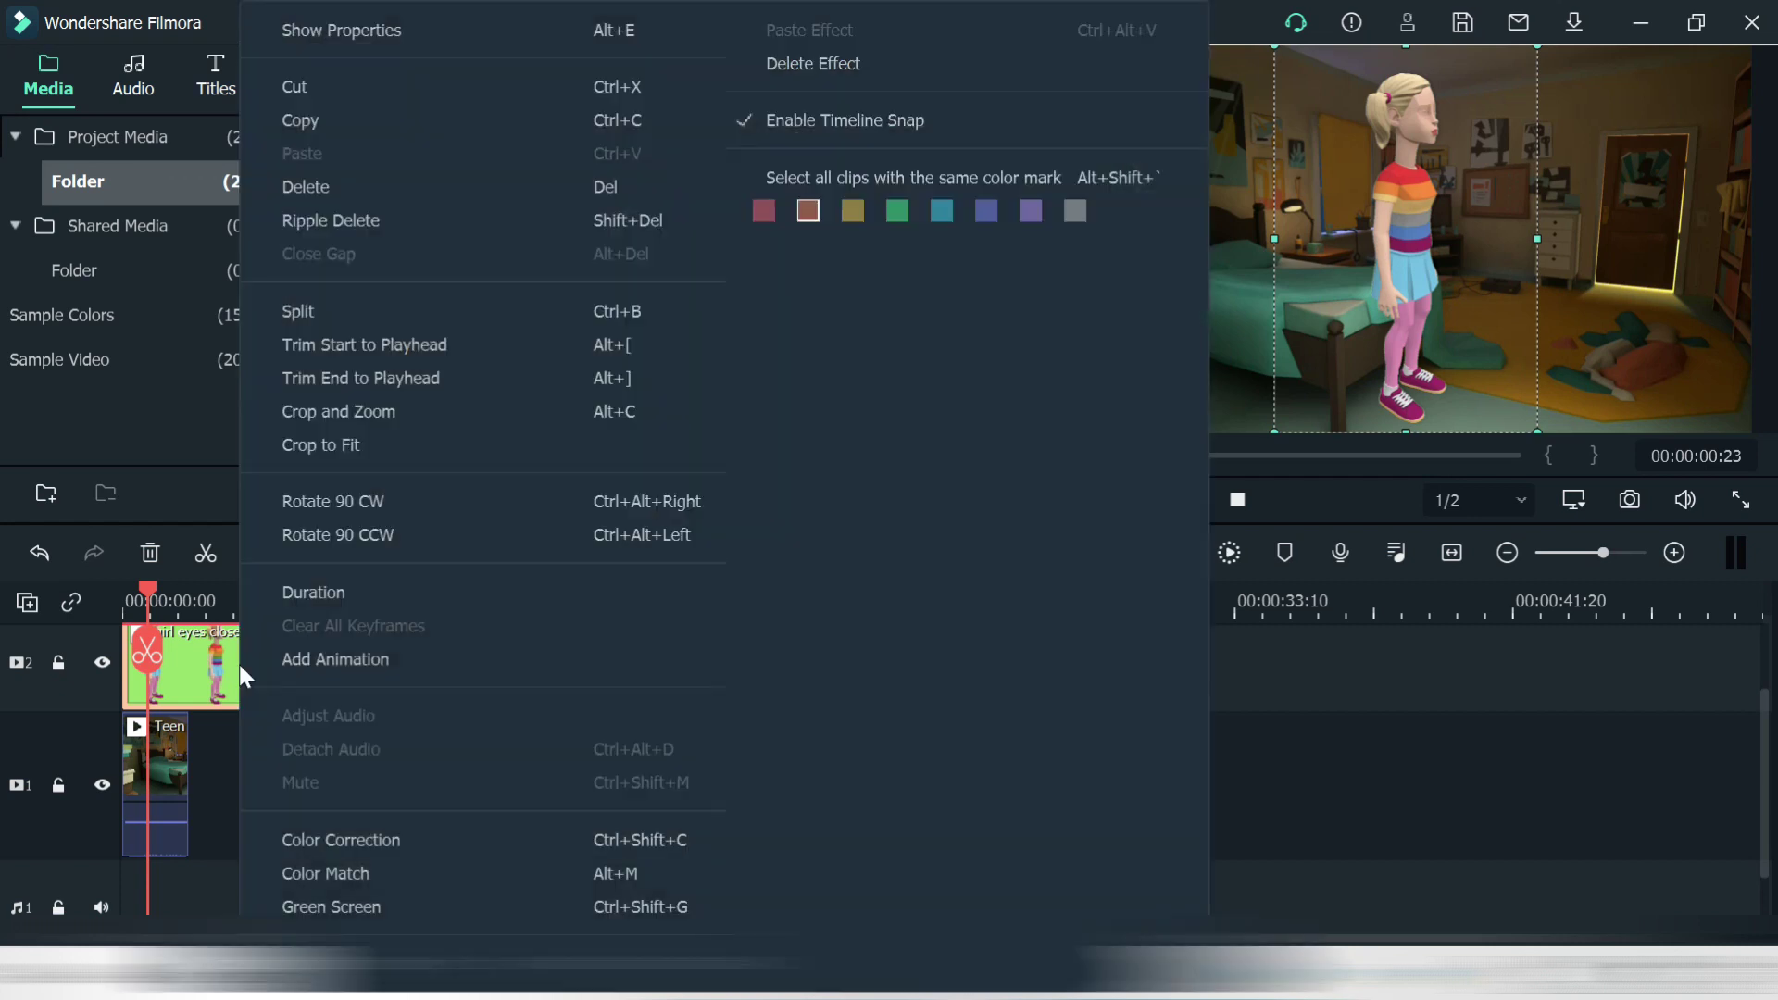
{"action": "left_click", "coordinate": [335, 30]}
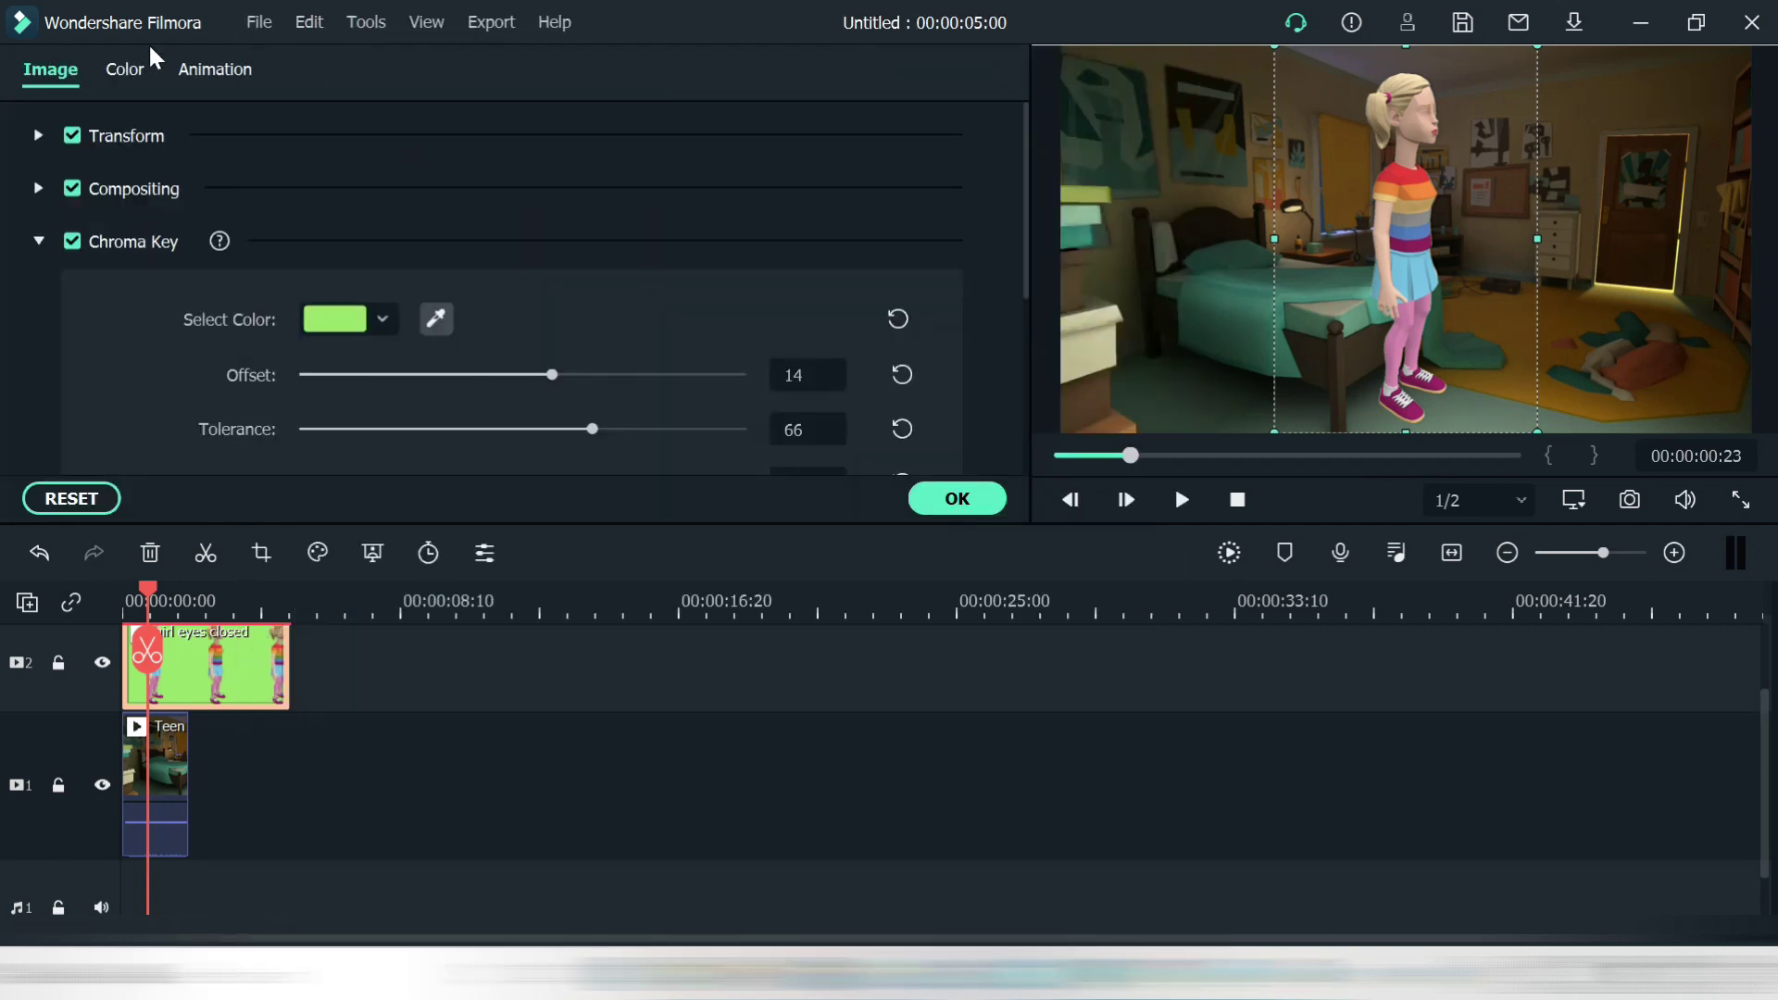
{"action": "left_click", "coordinate": [40, 135]}
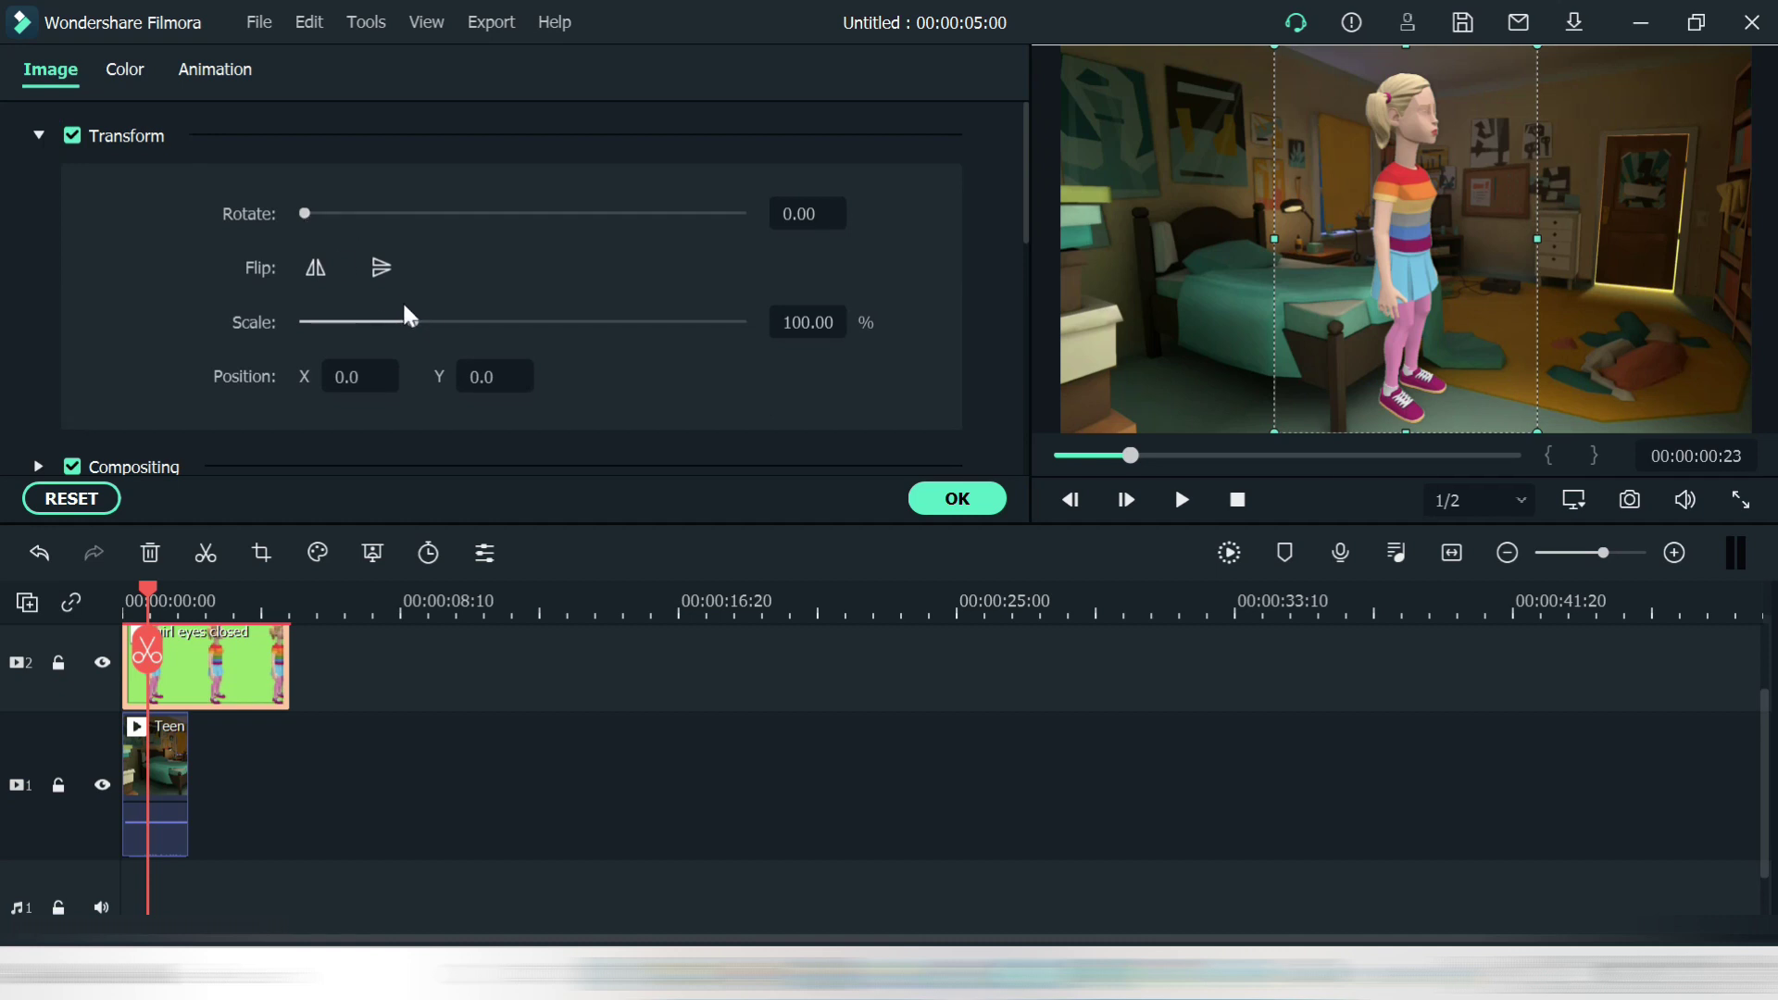
{"action": "left_click_drag", "start_coordinate": [413, 324], "coordinate": [386, 325]}
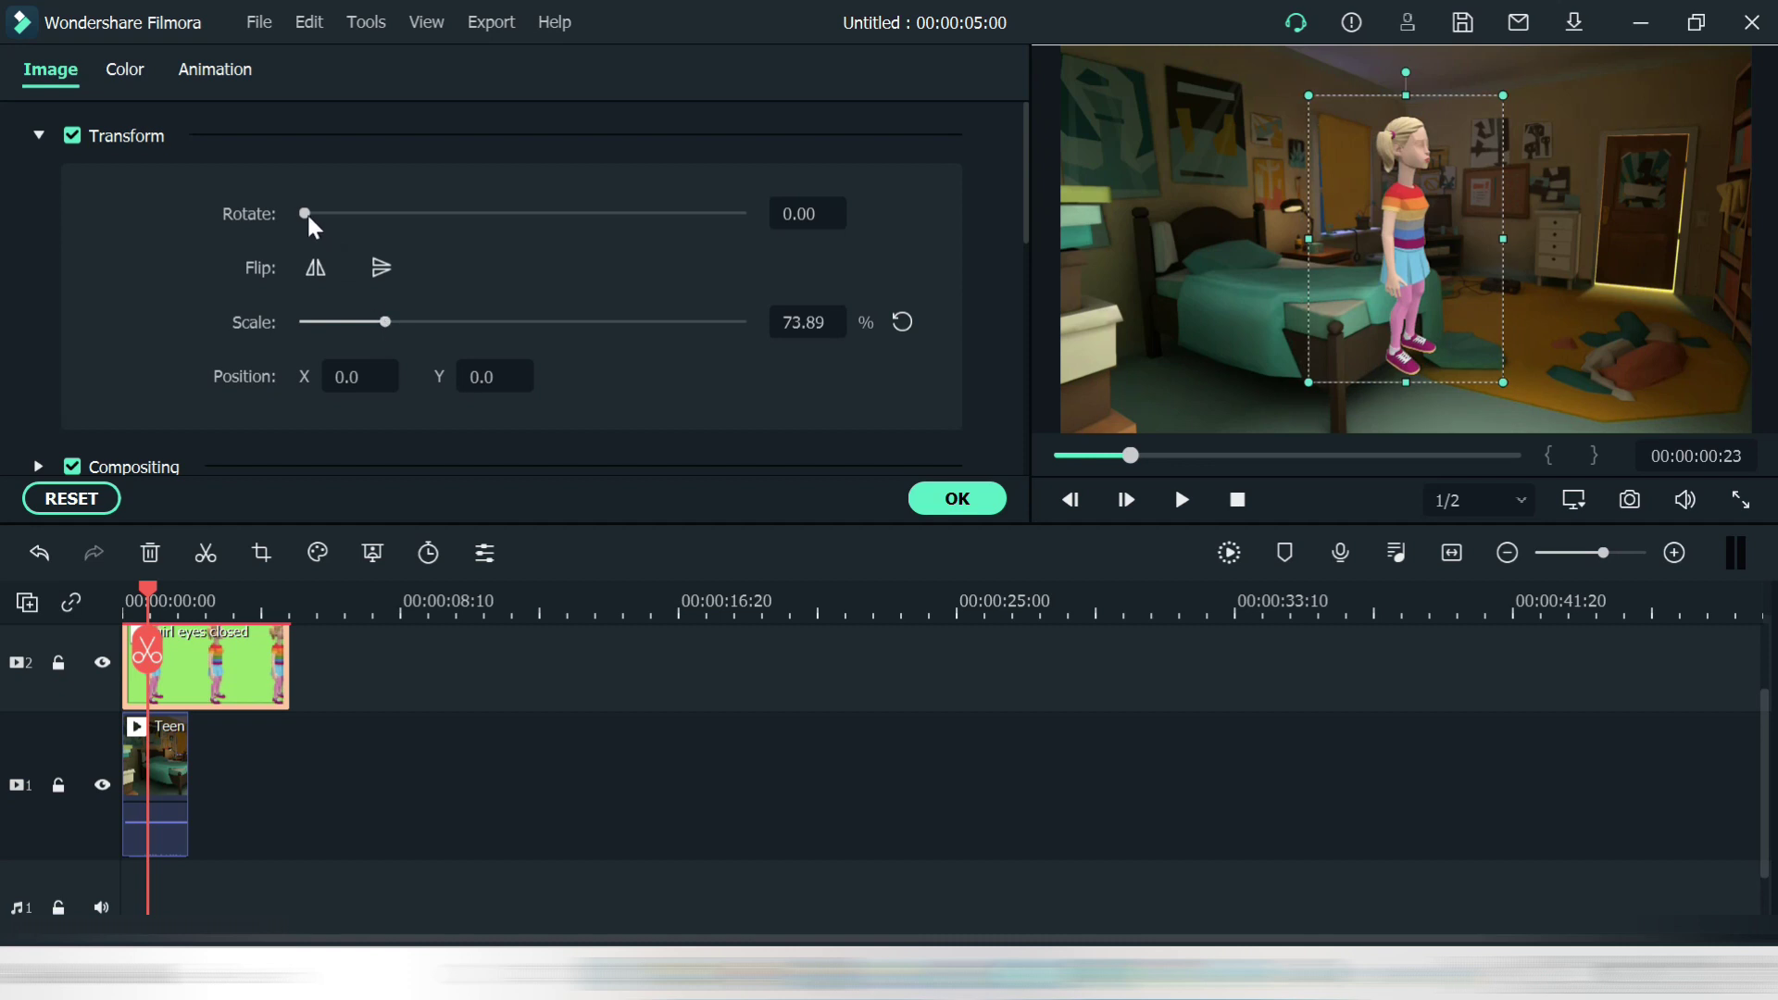
{"action": "mouse_move", "coordinate": [307, 216]}
{"action": "left_mouse_down"}
{"action": "mouse_move", "coordinate": [328, 214]}
{"action": "mouse_move", "coordinate": [280, 216]}
{"action": "left_mouse_up"}
{"action": "left_click_drag", "start_coordinate": [1393, 73], "coordinate": [1251, 178]}
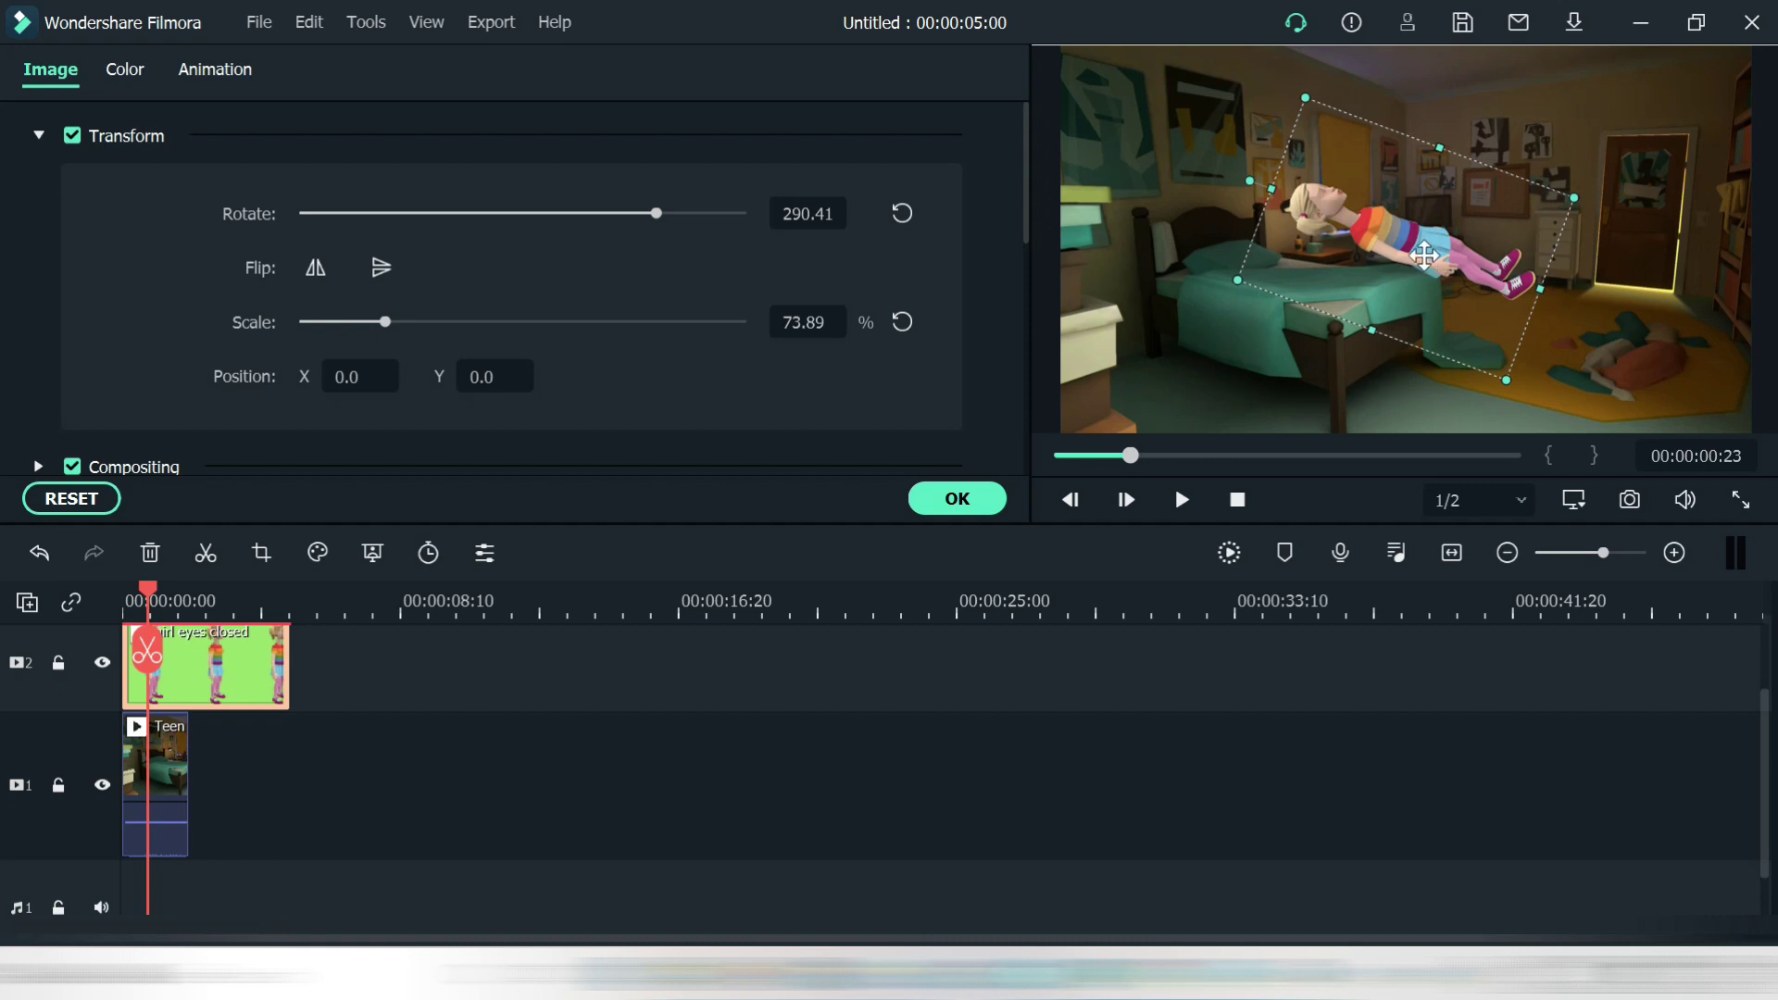
{"action": "left_click_drag", "start_coordinate": [1431, 266], "coordinate": [1348, 288]}
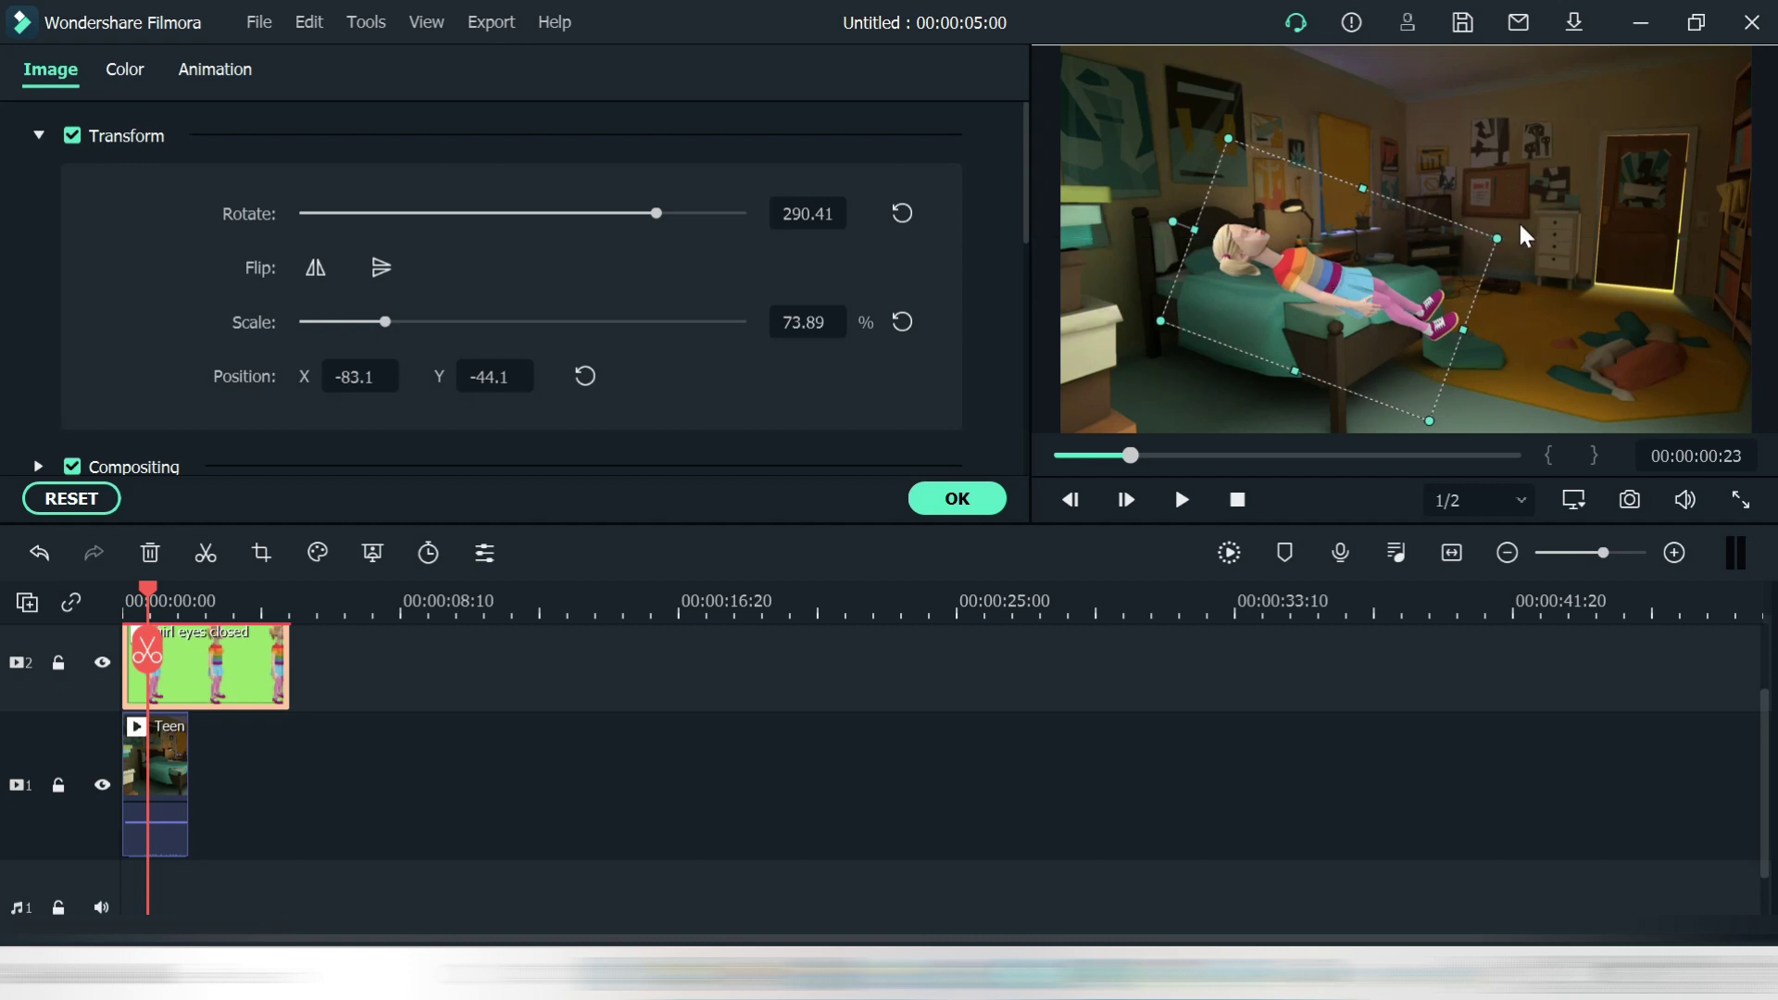
Shrink the girl image to 66.36 % on the bed, at position X -101.5, Y -48.6.
{"action": "left_click_drag", "start_coordinate": [1495, 243], "coordinate": [1413, 232]}
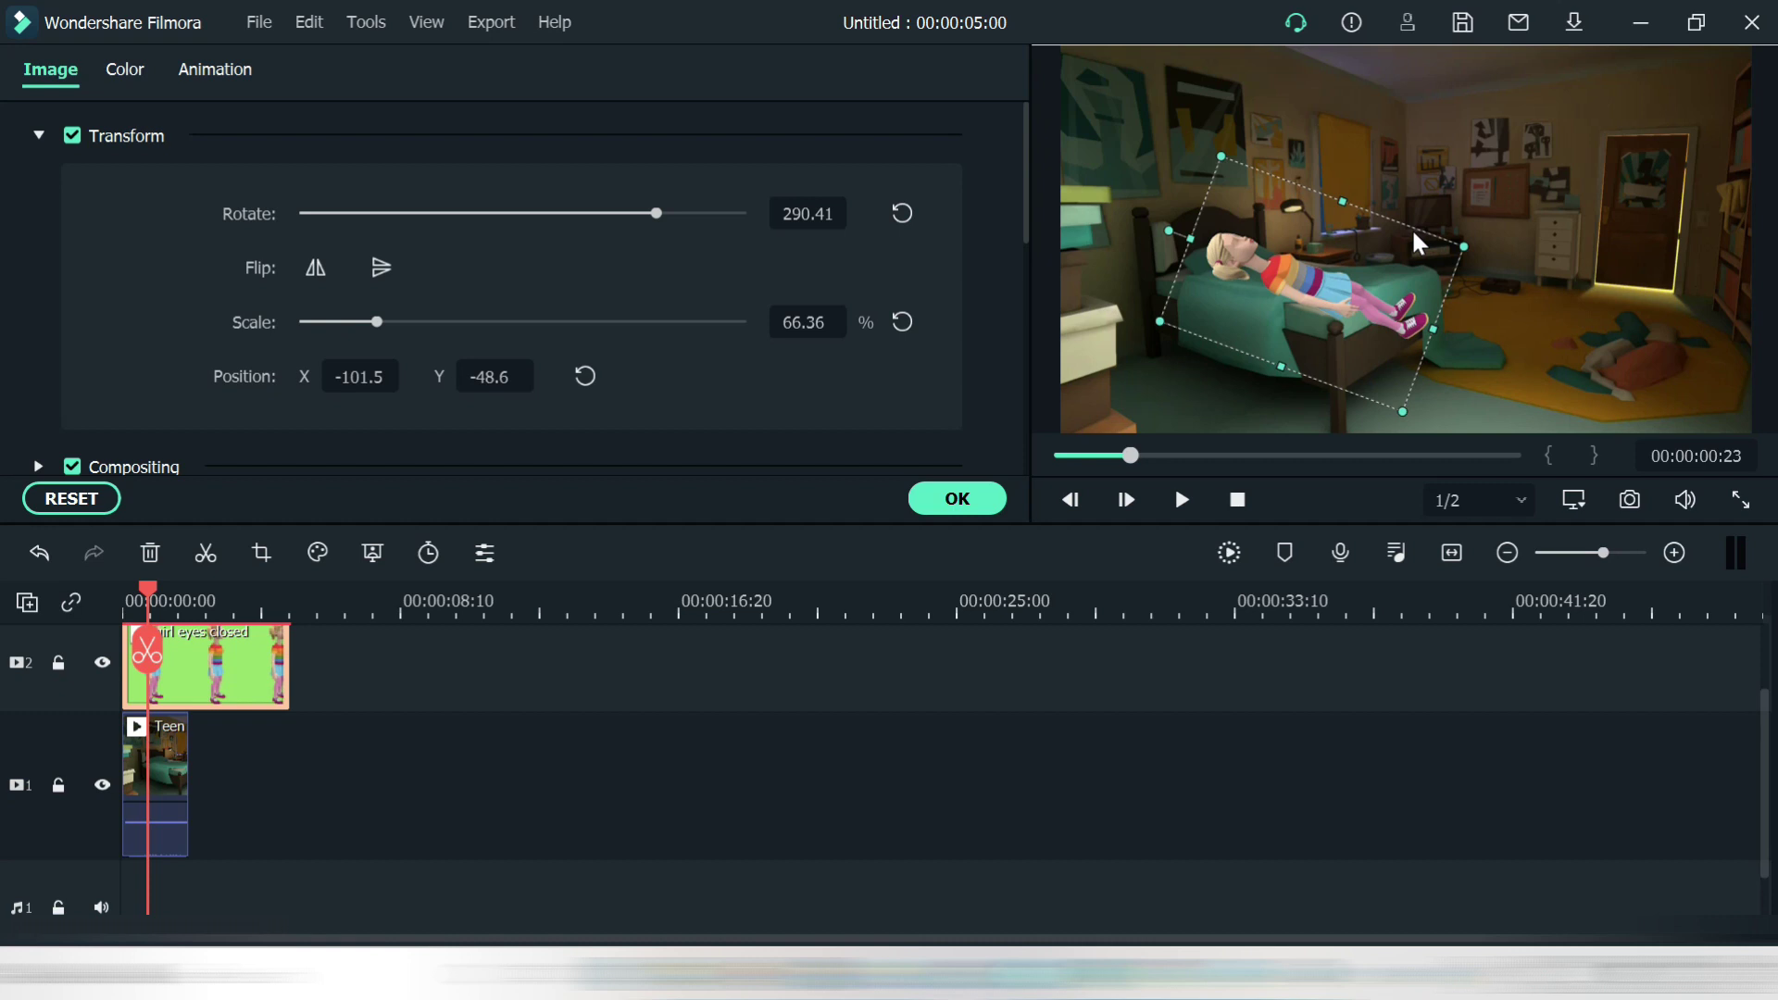
{"action": "left_click", "coordinate": [1511, 393]}
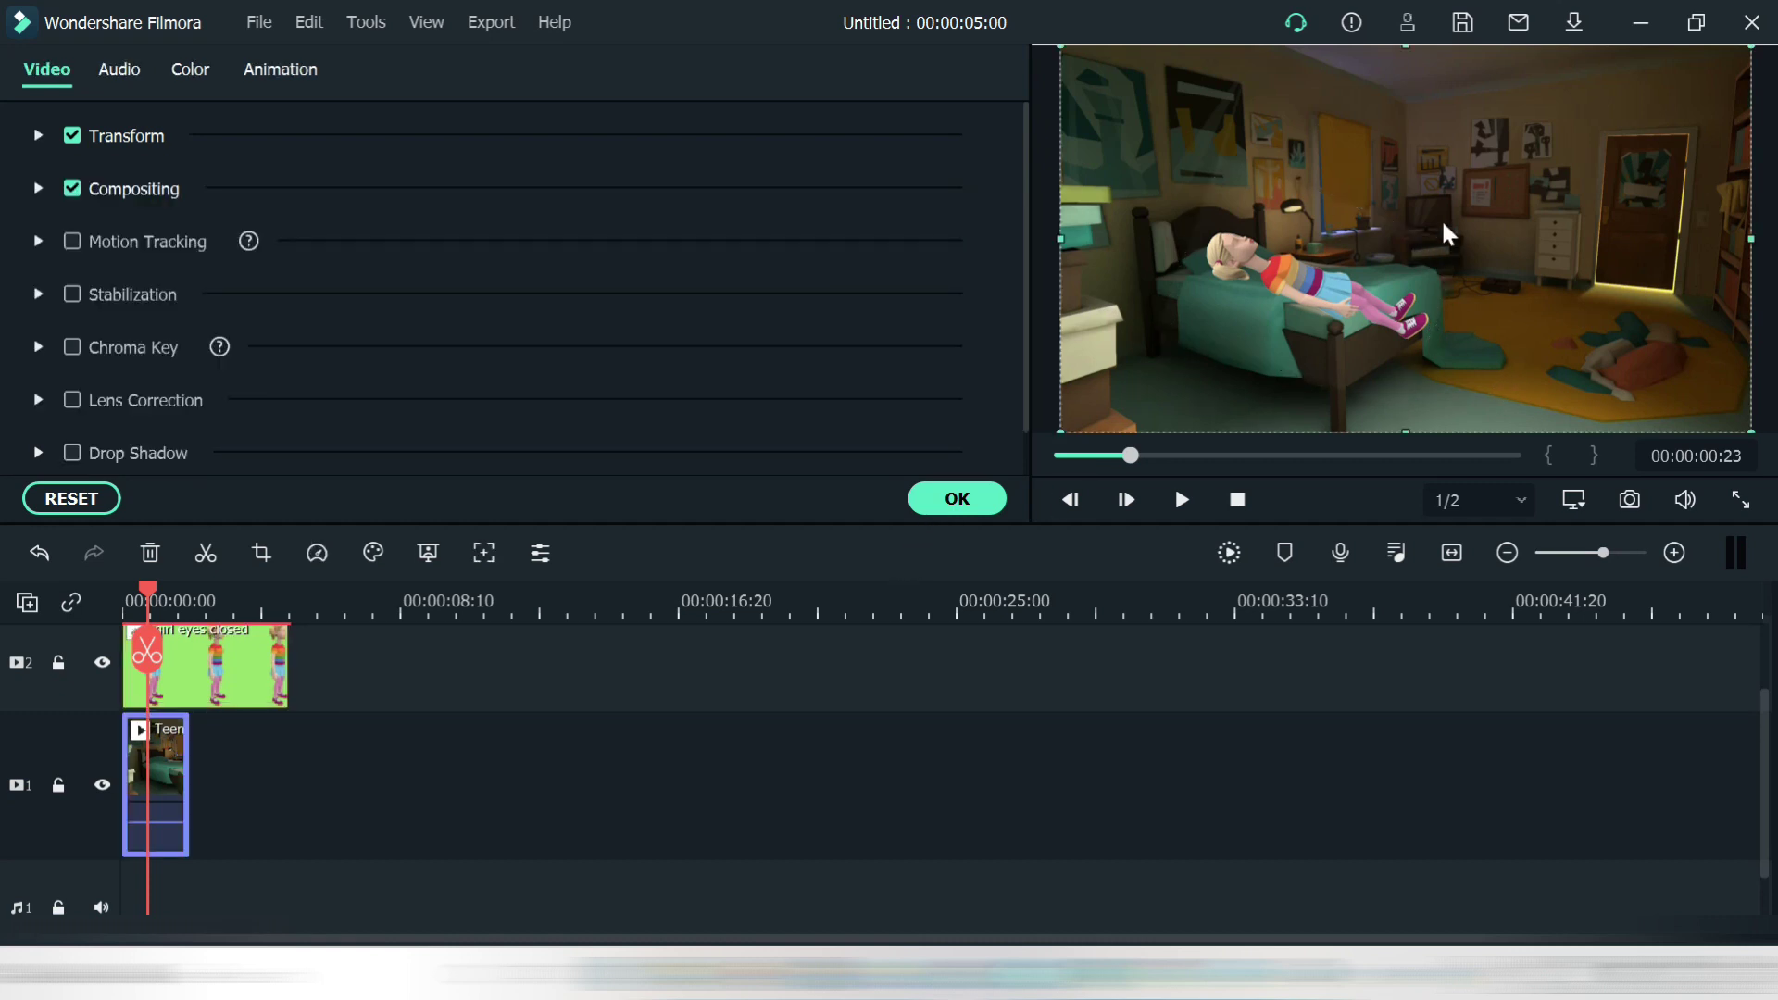
{"action": "left_click", "coordinate": [960, 498]}
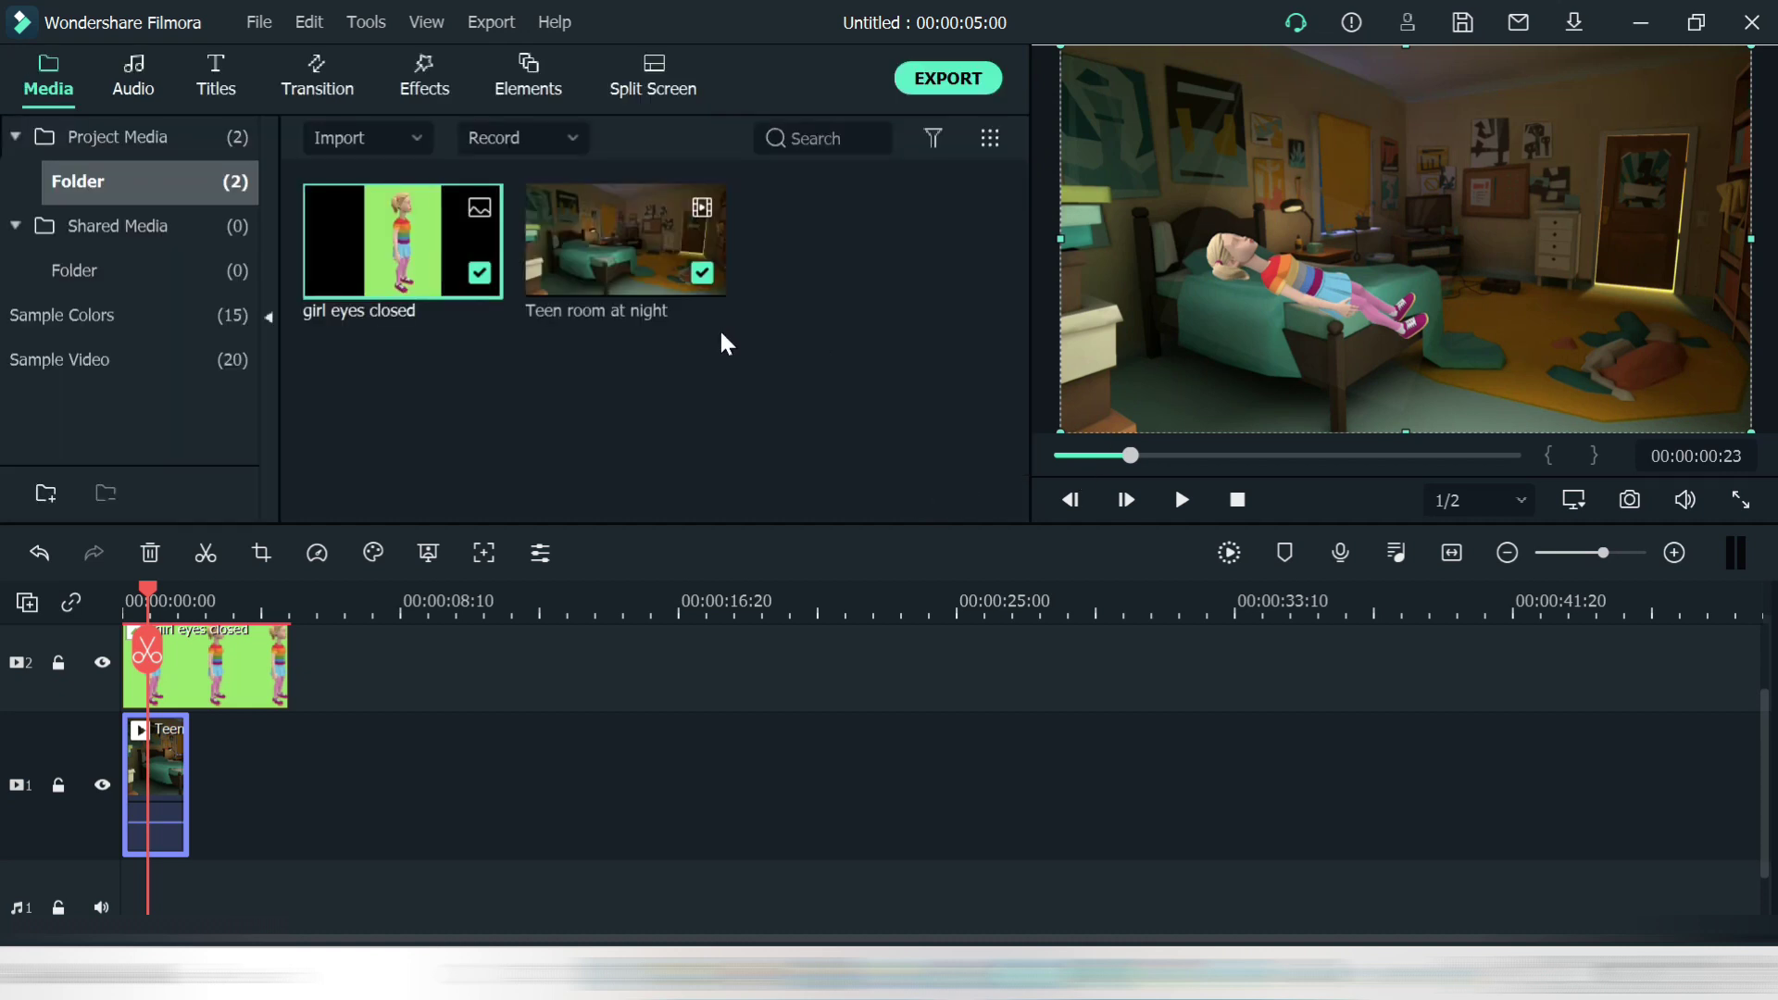
Save a snapshot of the composite frame as room and gril picture.png and open it from Downloads in Paint 3D.
{"action": "left_click", "coordinate": [1629, 500]}
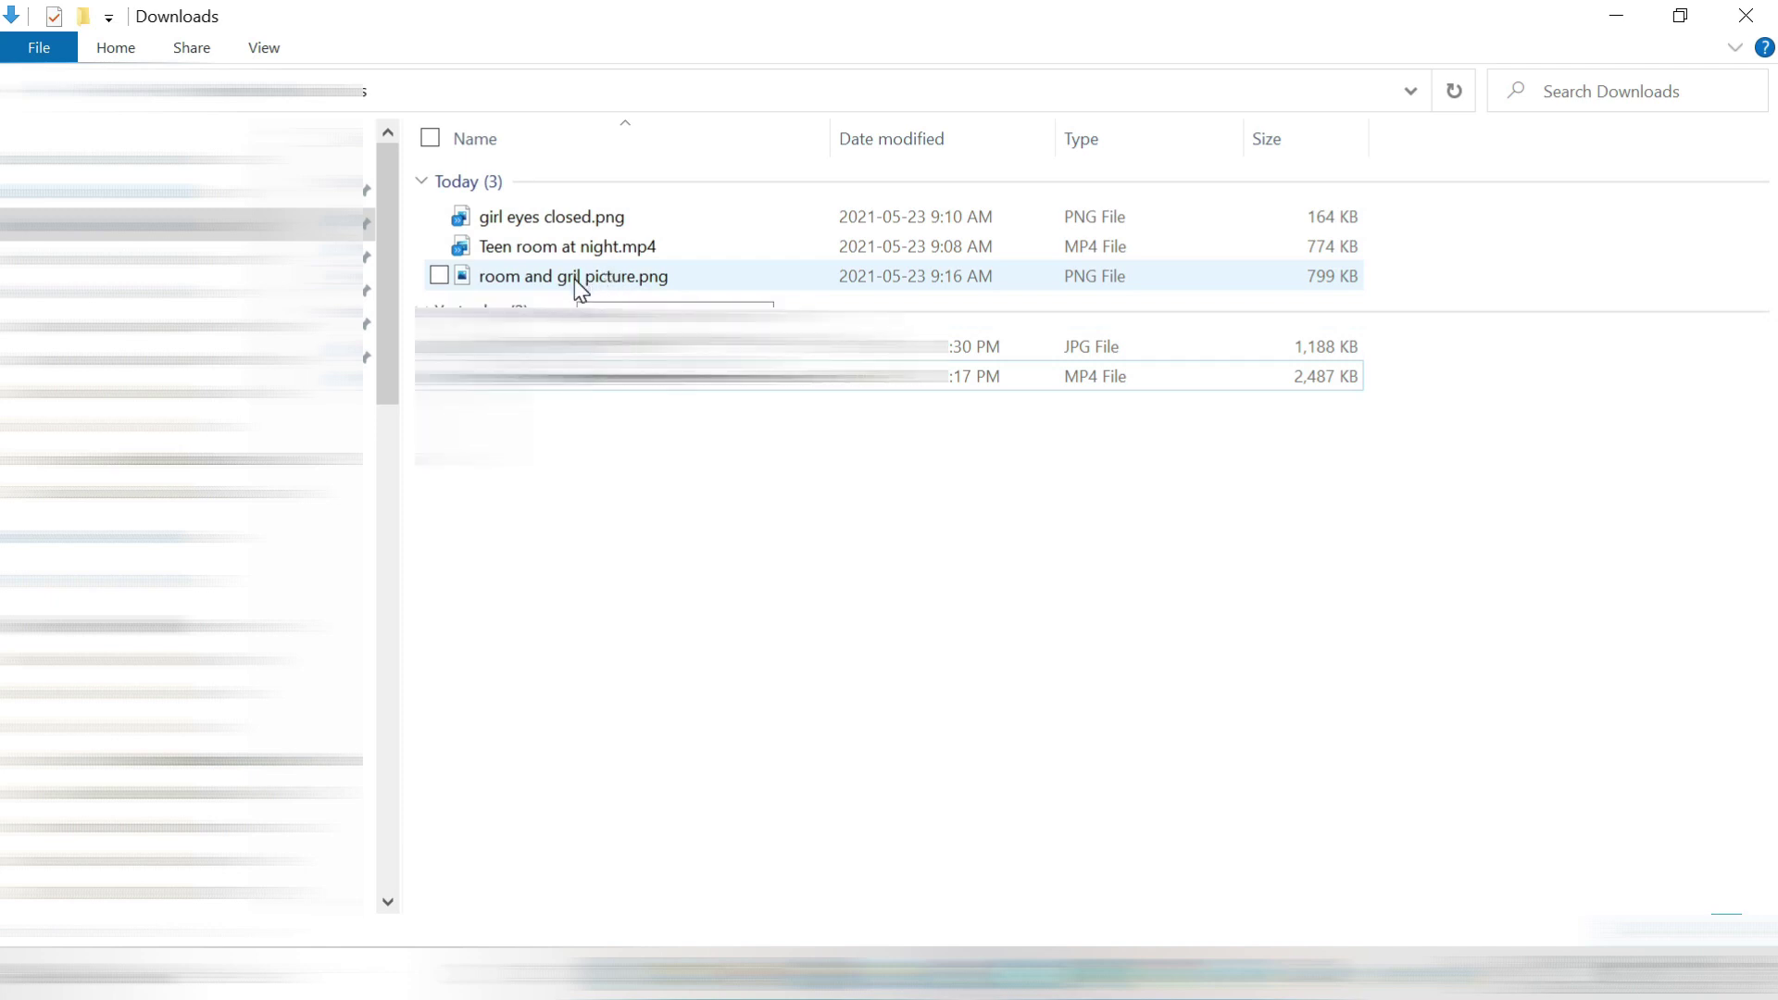
{"action": "right_click", "coordinate": [574, 279]}
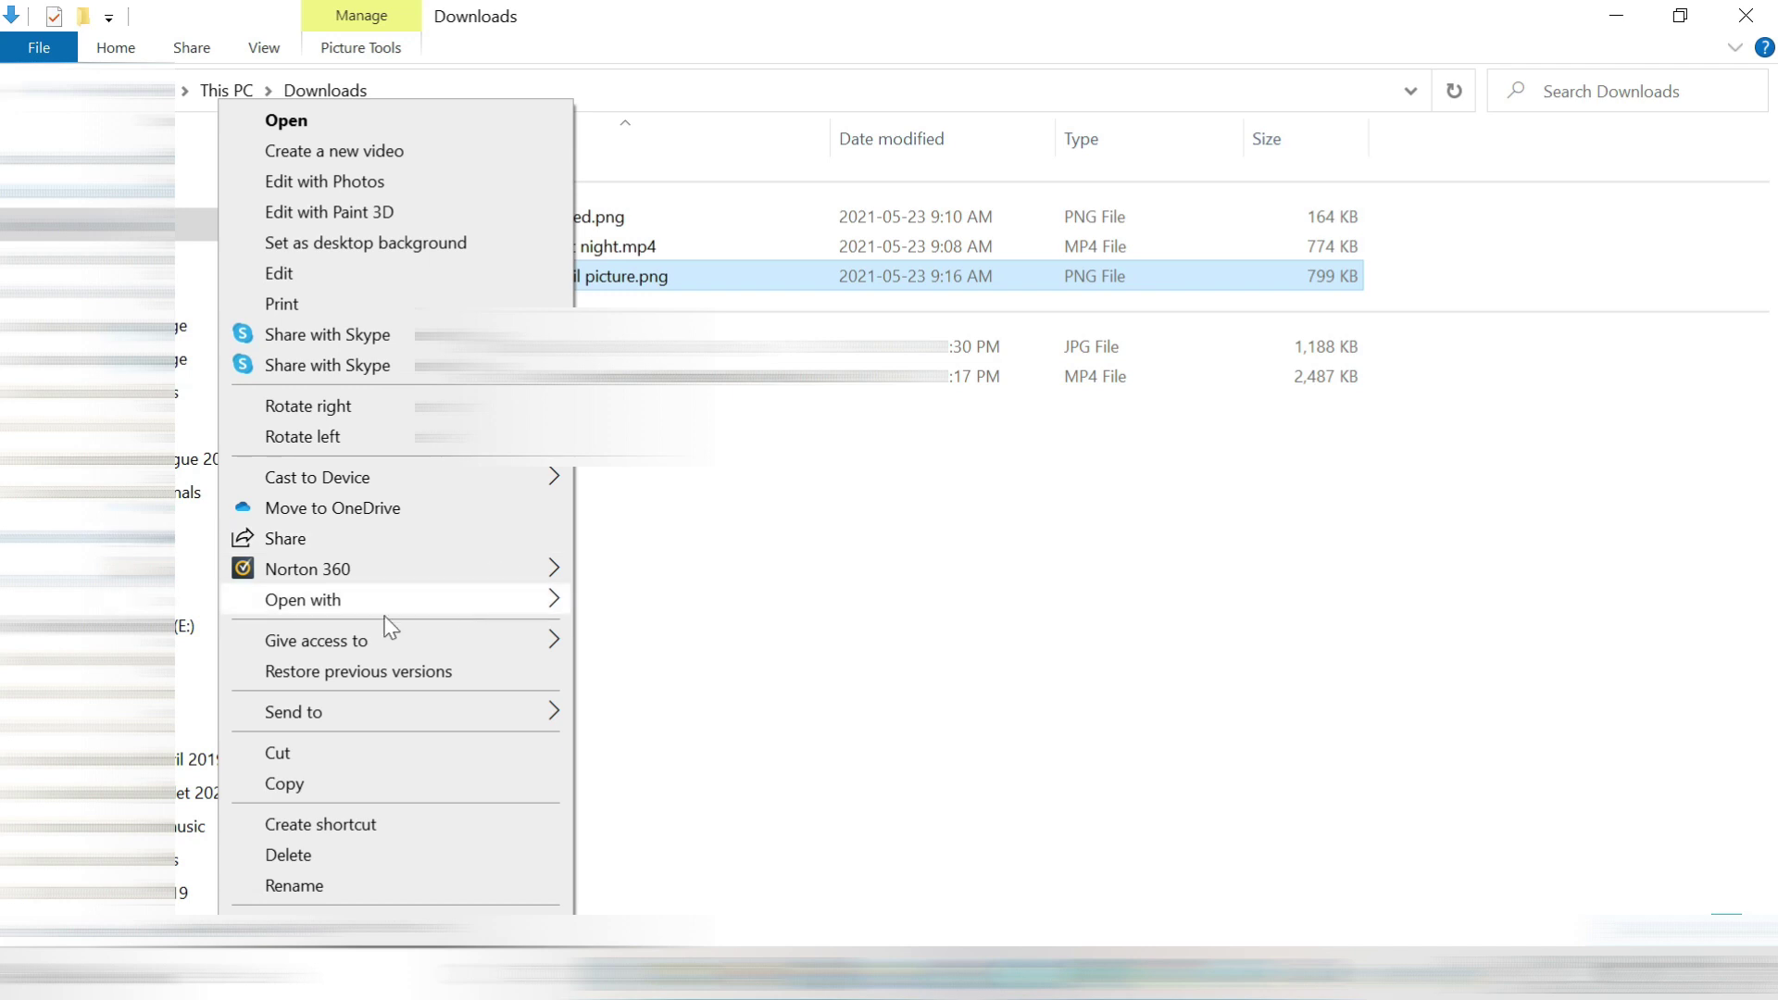
{"action": "mouse_move", "coordinate": [563, 602]}
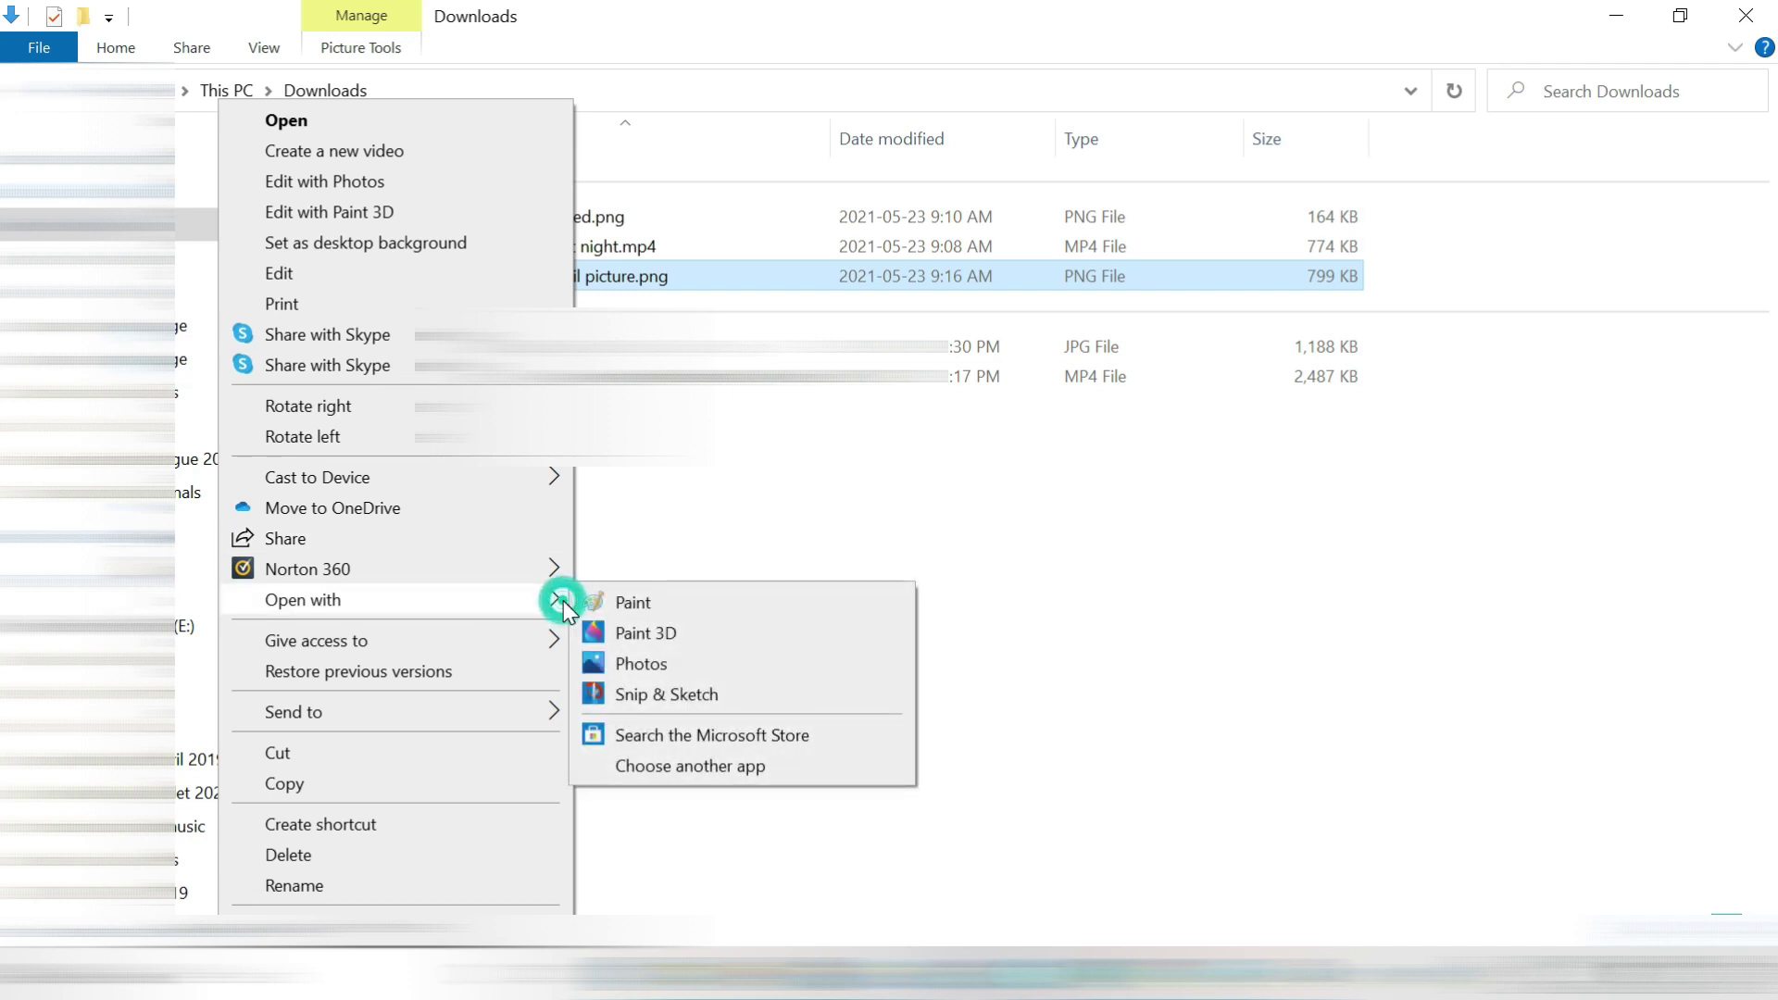
{"action": "left_click", "coordinate": [621, 637]}
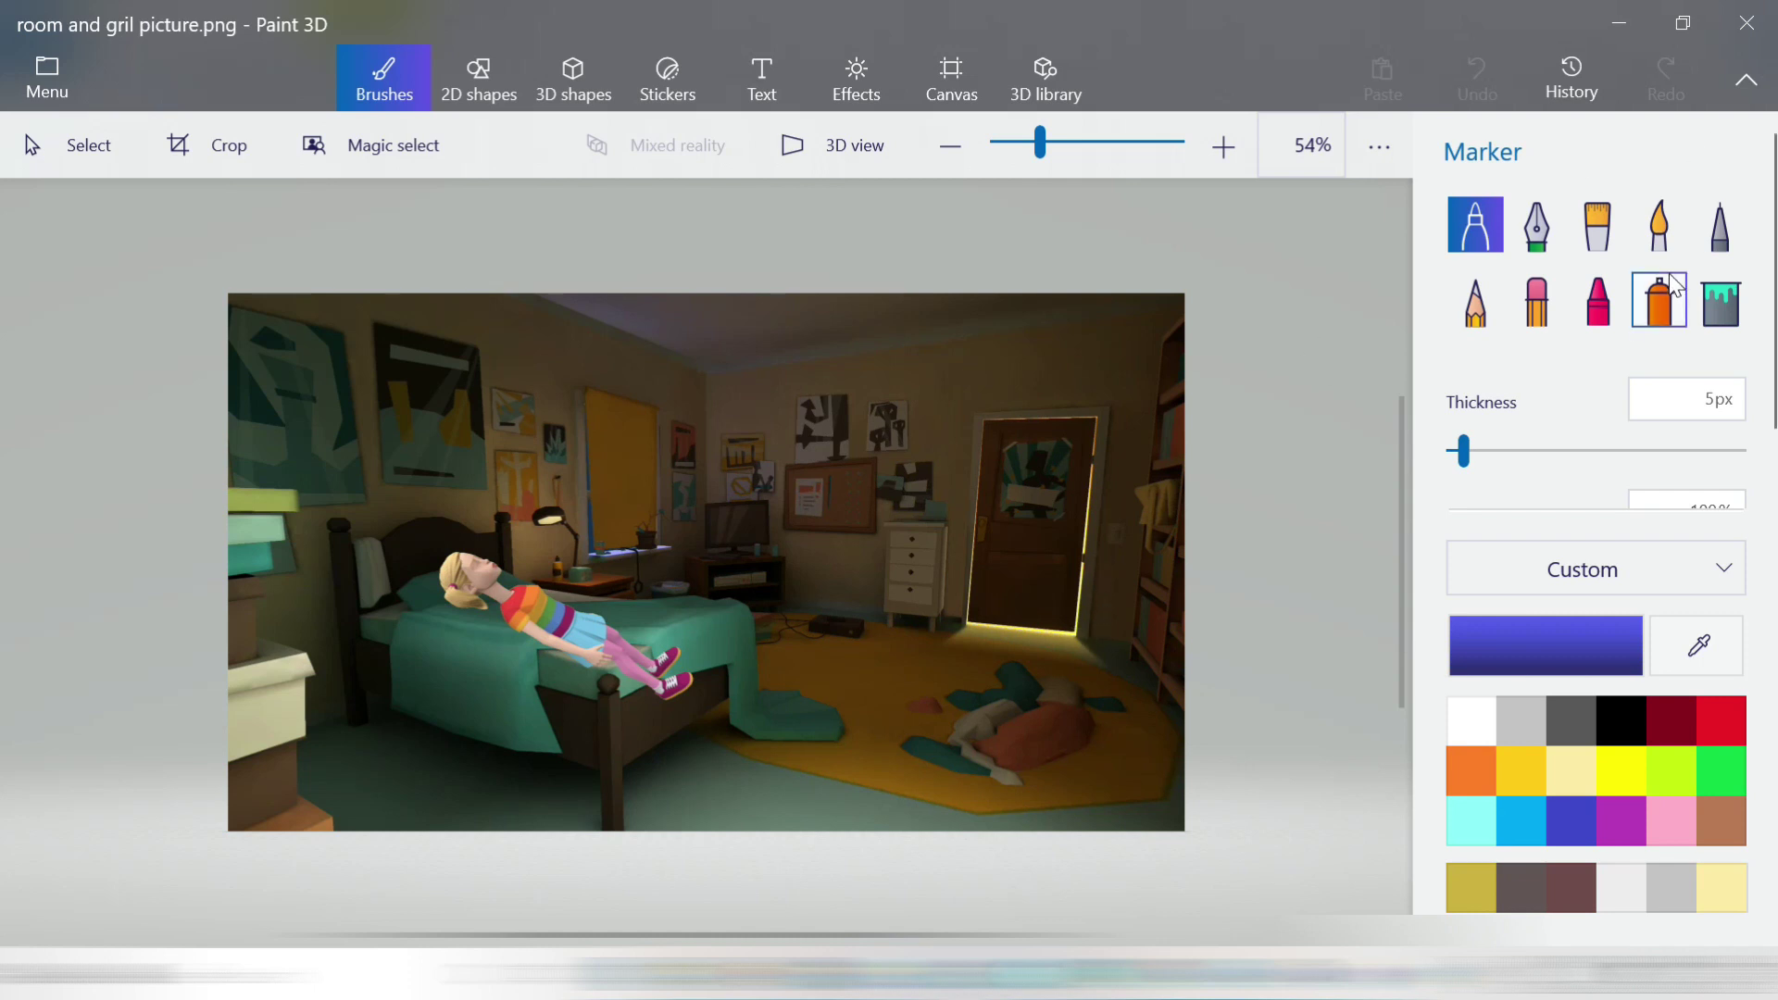
Sample a dark green from the bed's blanket as the paint color.
{"action": "left_click", "coordinate": [1713, 659]}
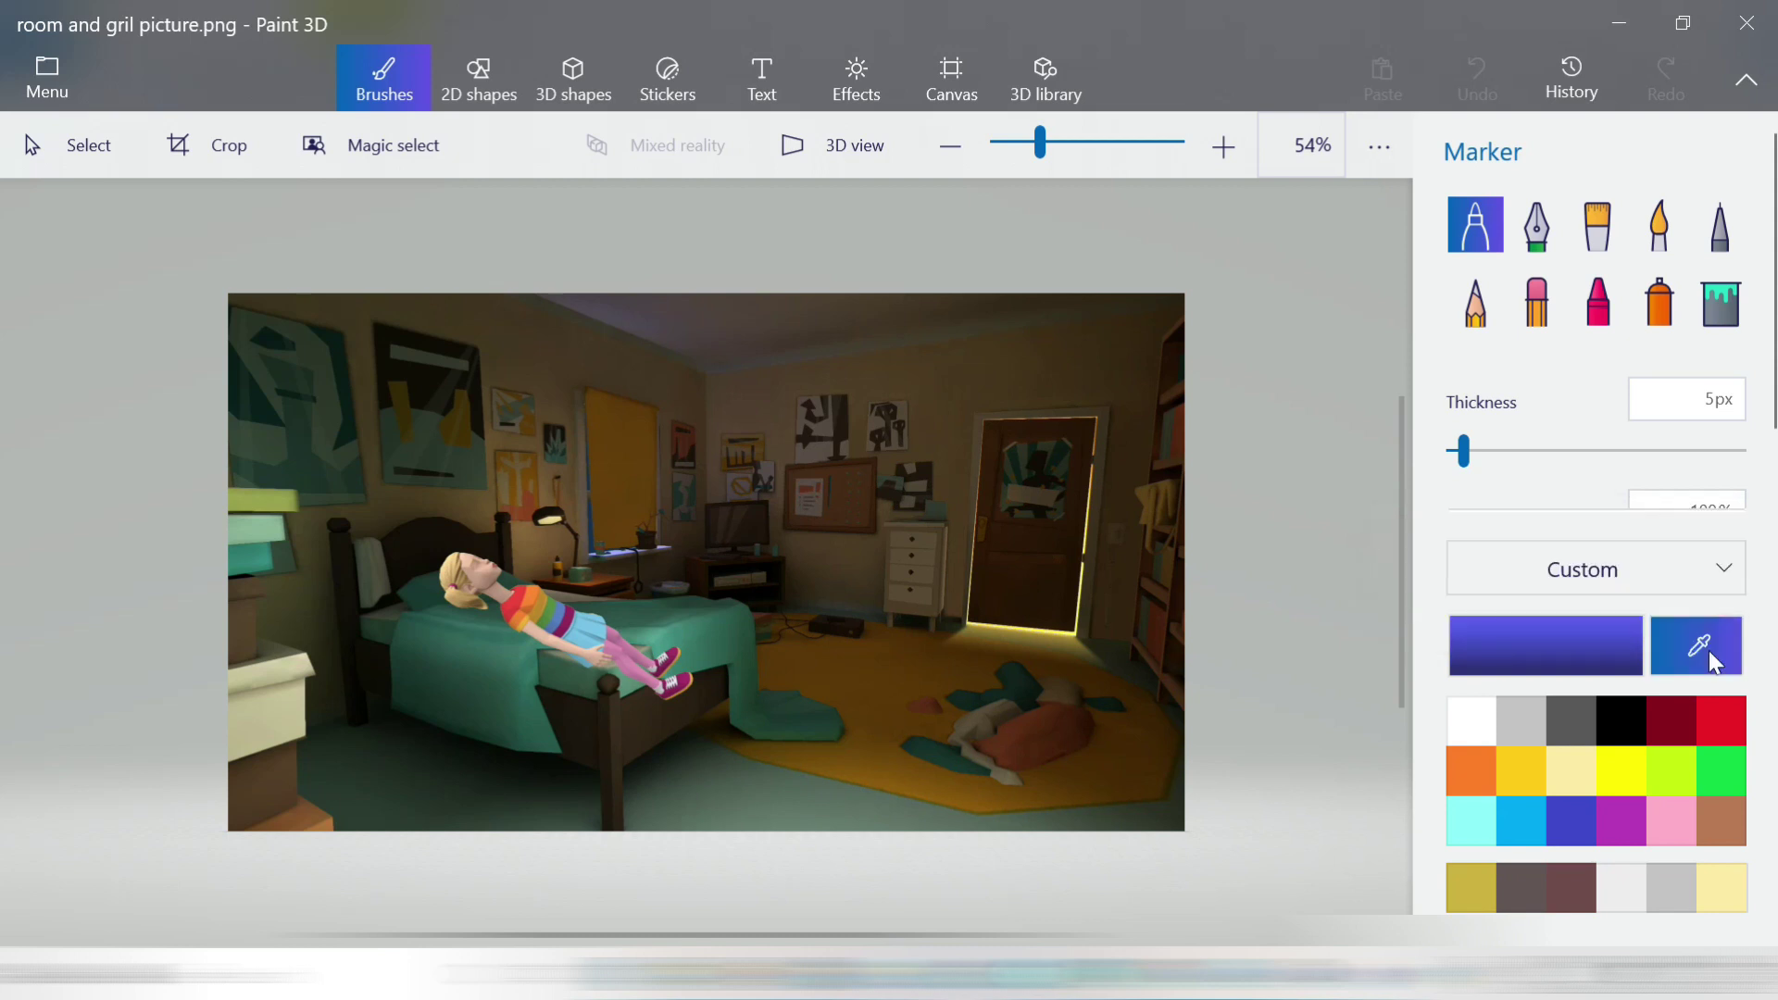
{"action": "left_click", "coordinate": [639, 620]}
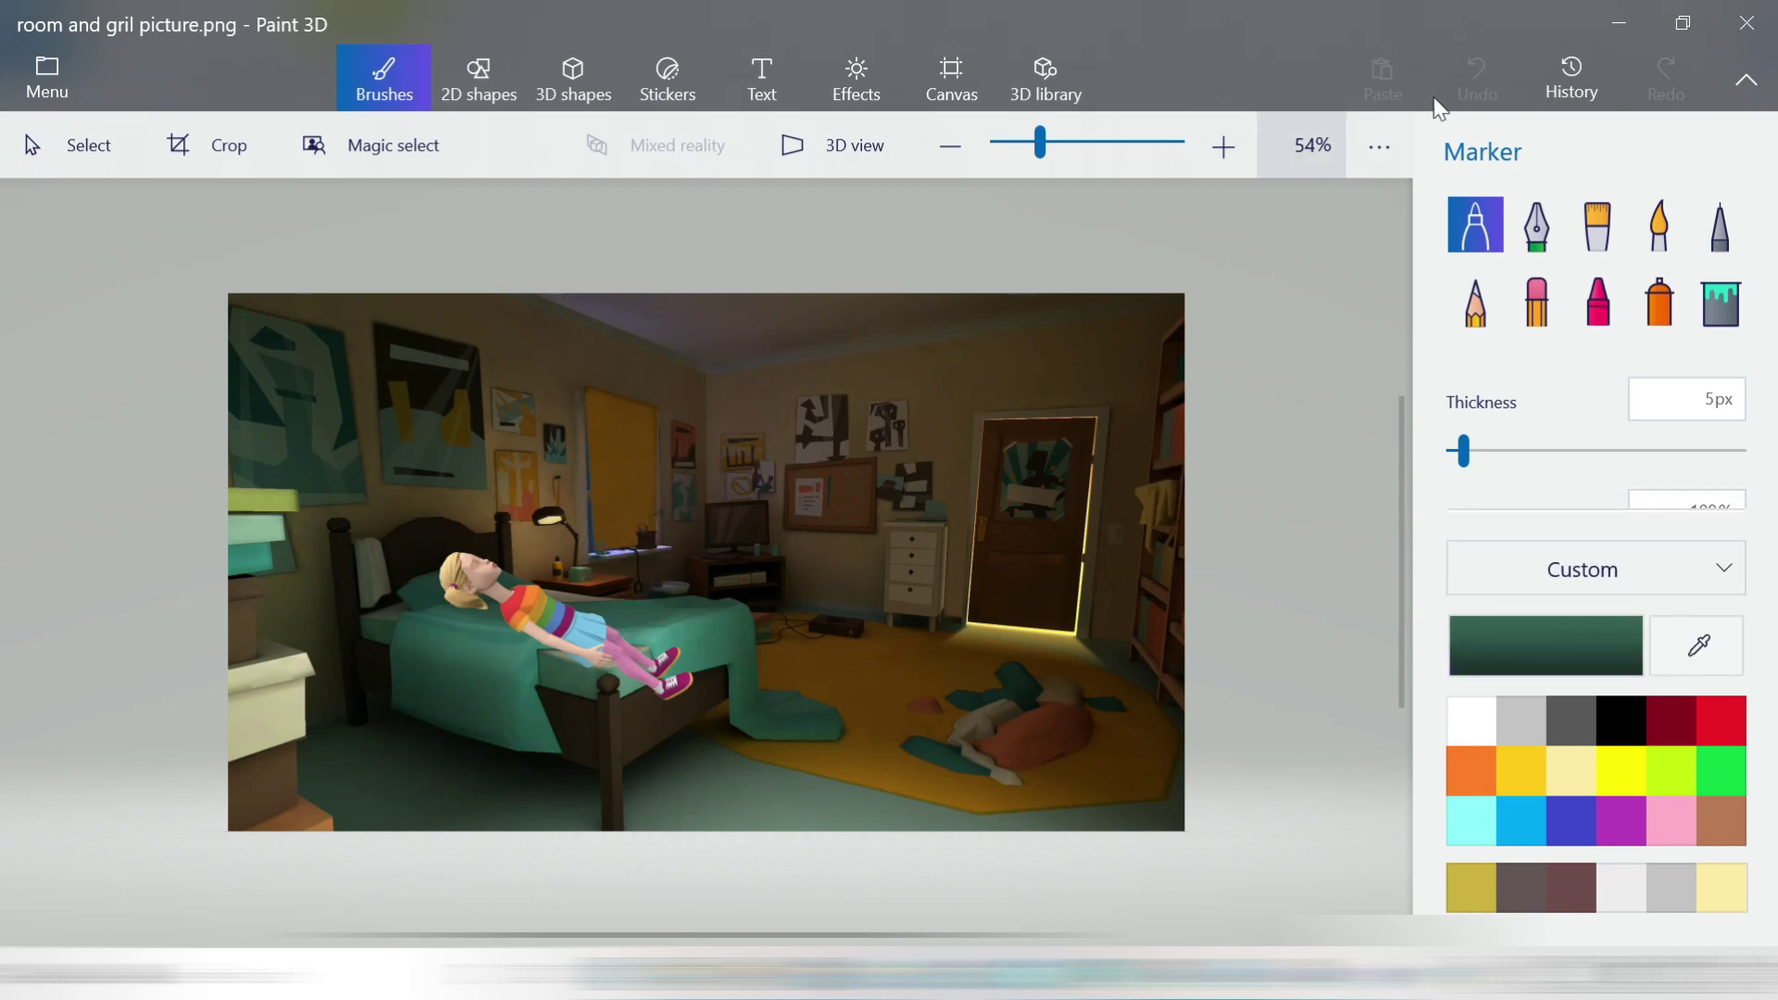
{"action": "left_click", "coordinate": [1597, 225]}
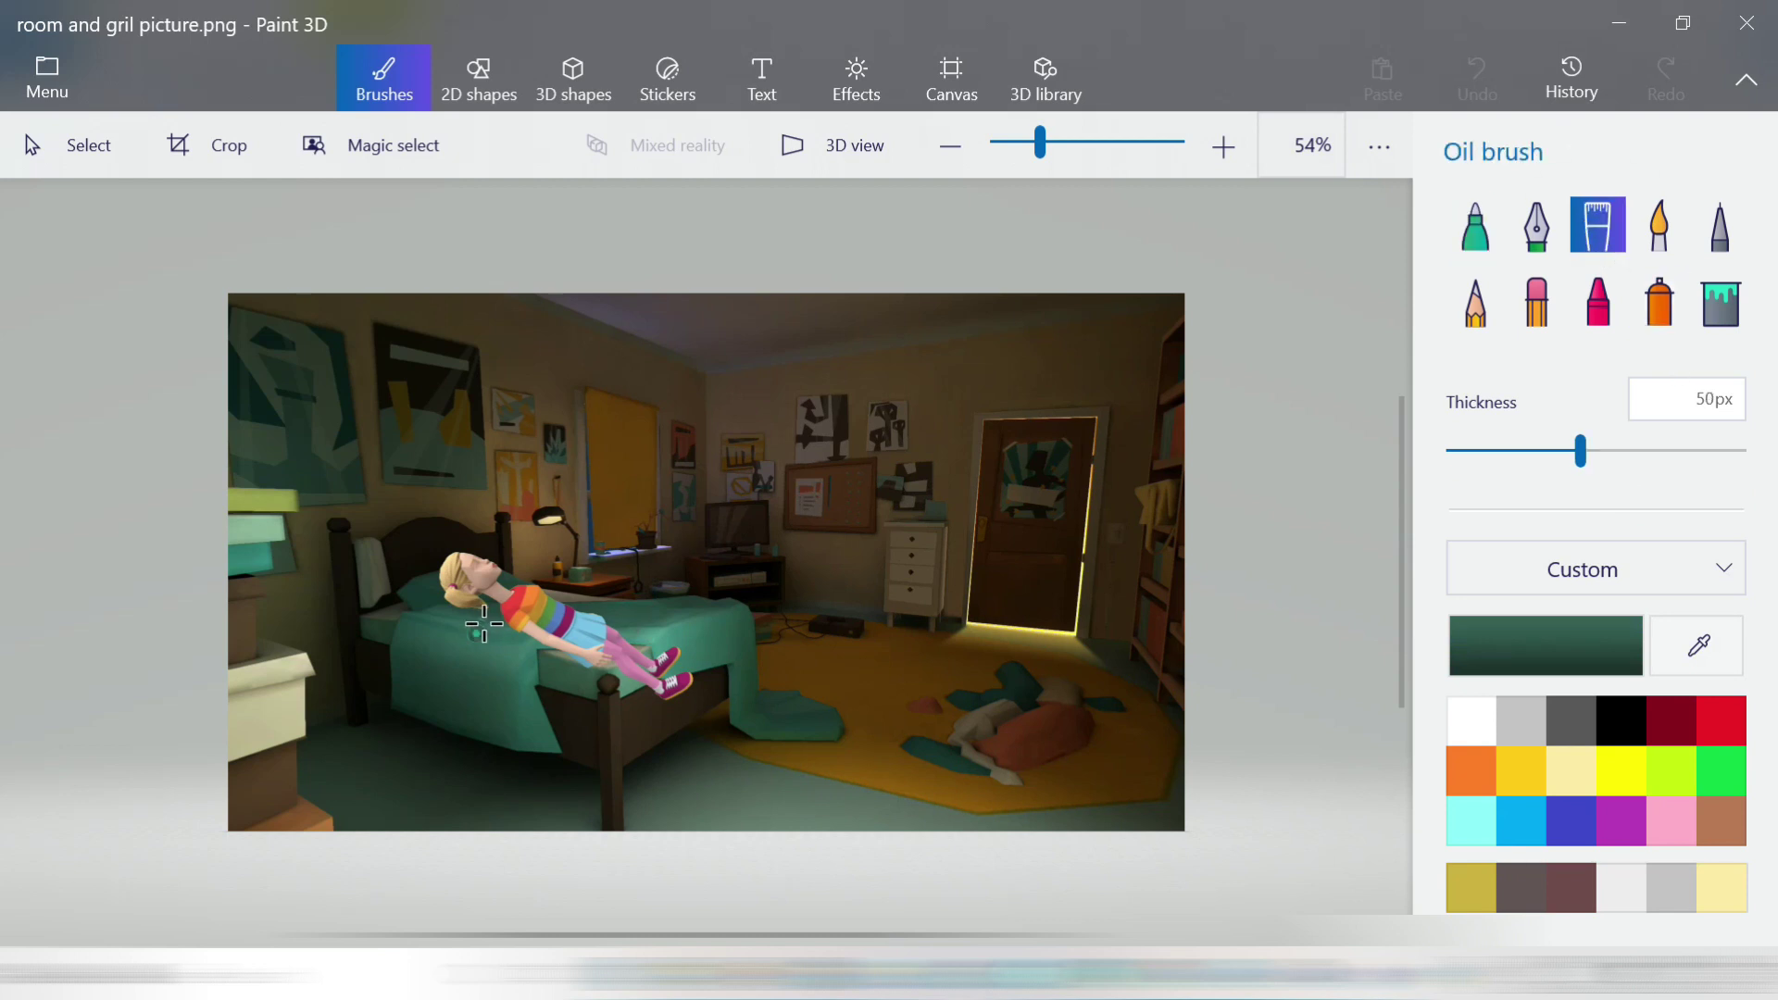
{"action": "mouse_move", "coordinate": [485, 622]}
{"action": "left_mouse_down"}
{"action": "mouse_move", "coordinate": [610, 580]}
{"action": "mouse_move", "coordinate": [515, 597]}
{"action": "mouse_move", "coordinate": [583, 599]}
{"action": "mouse_move", "coordinate": [490, 622]}
{"action": "mouse_move", "coordinate": [593, 610]}
{"action": "mouse_move", "coordinate": [466, 619]}
{"action": "mouse_move", "coordinate": [570, 602]}
{"action": "left_mouse_up"}
{"action": "key", "text": "ctrl+z"}
Paint blanket green over the girl's torso and legs with the Crayon and the Marker, raising the Marker thickness to 24px.
{"action": "left_click", "coordinate": [1597, 301]}
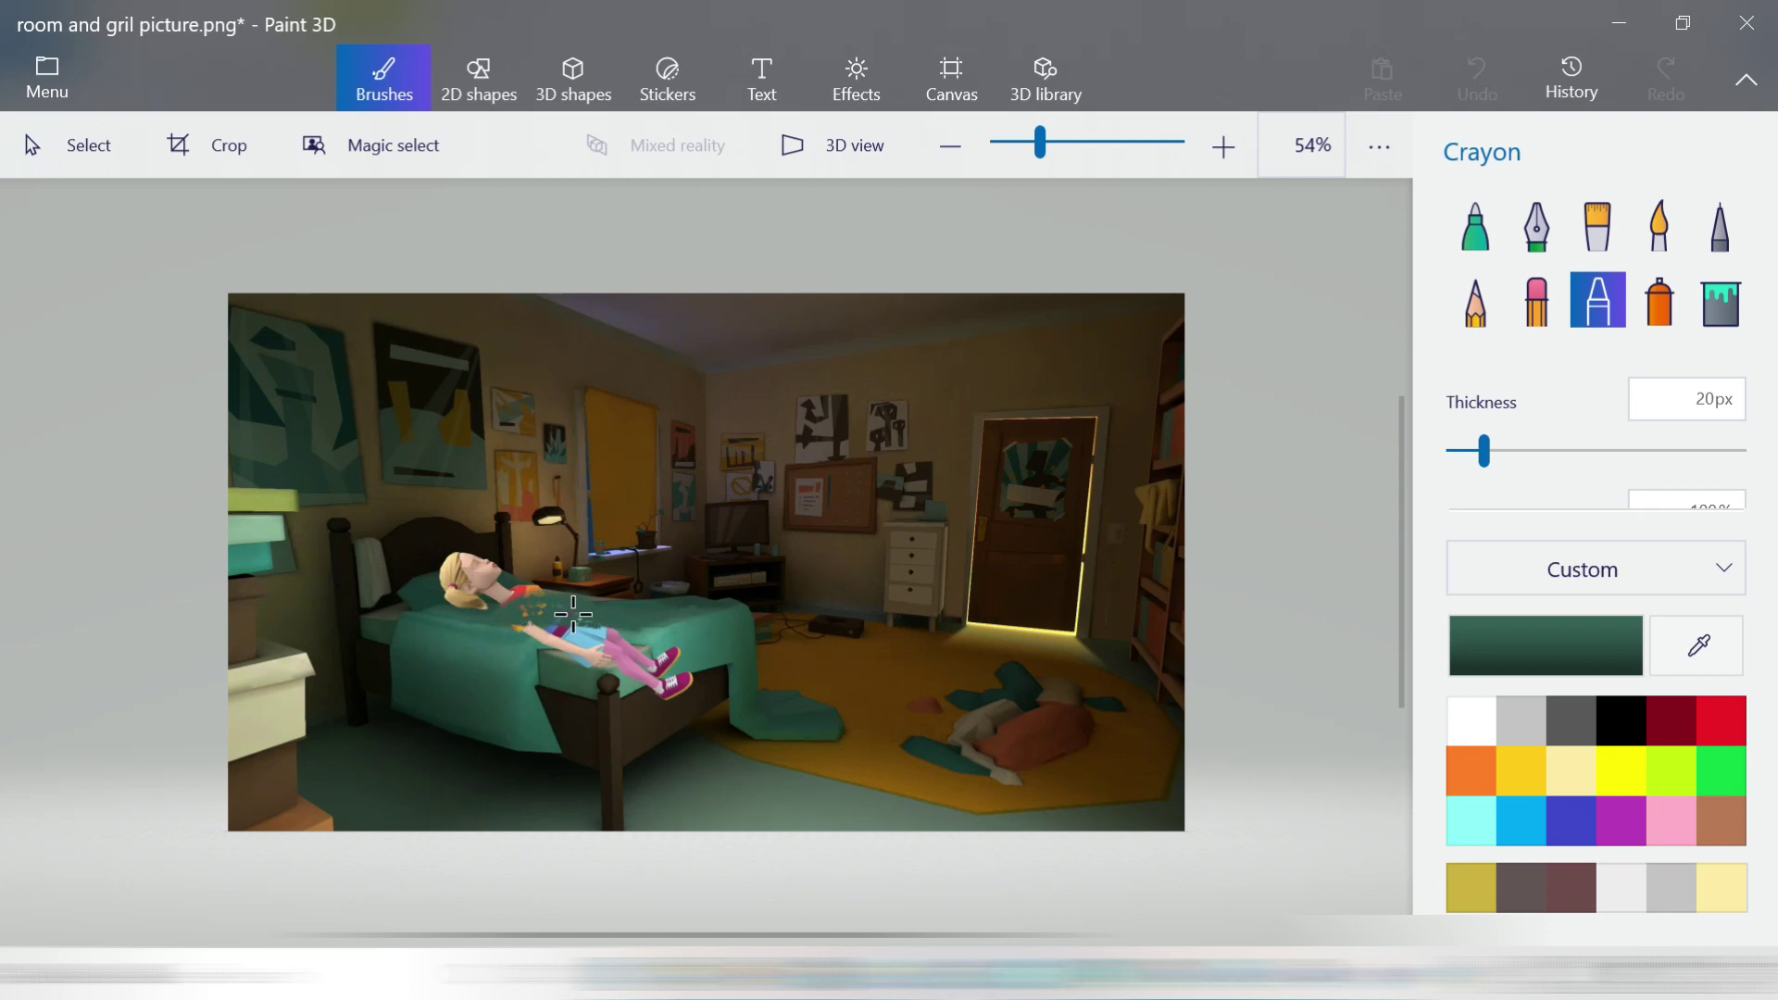
{"action": "left_click", "coordinate": [1475, 225]}
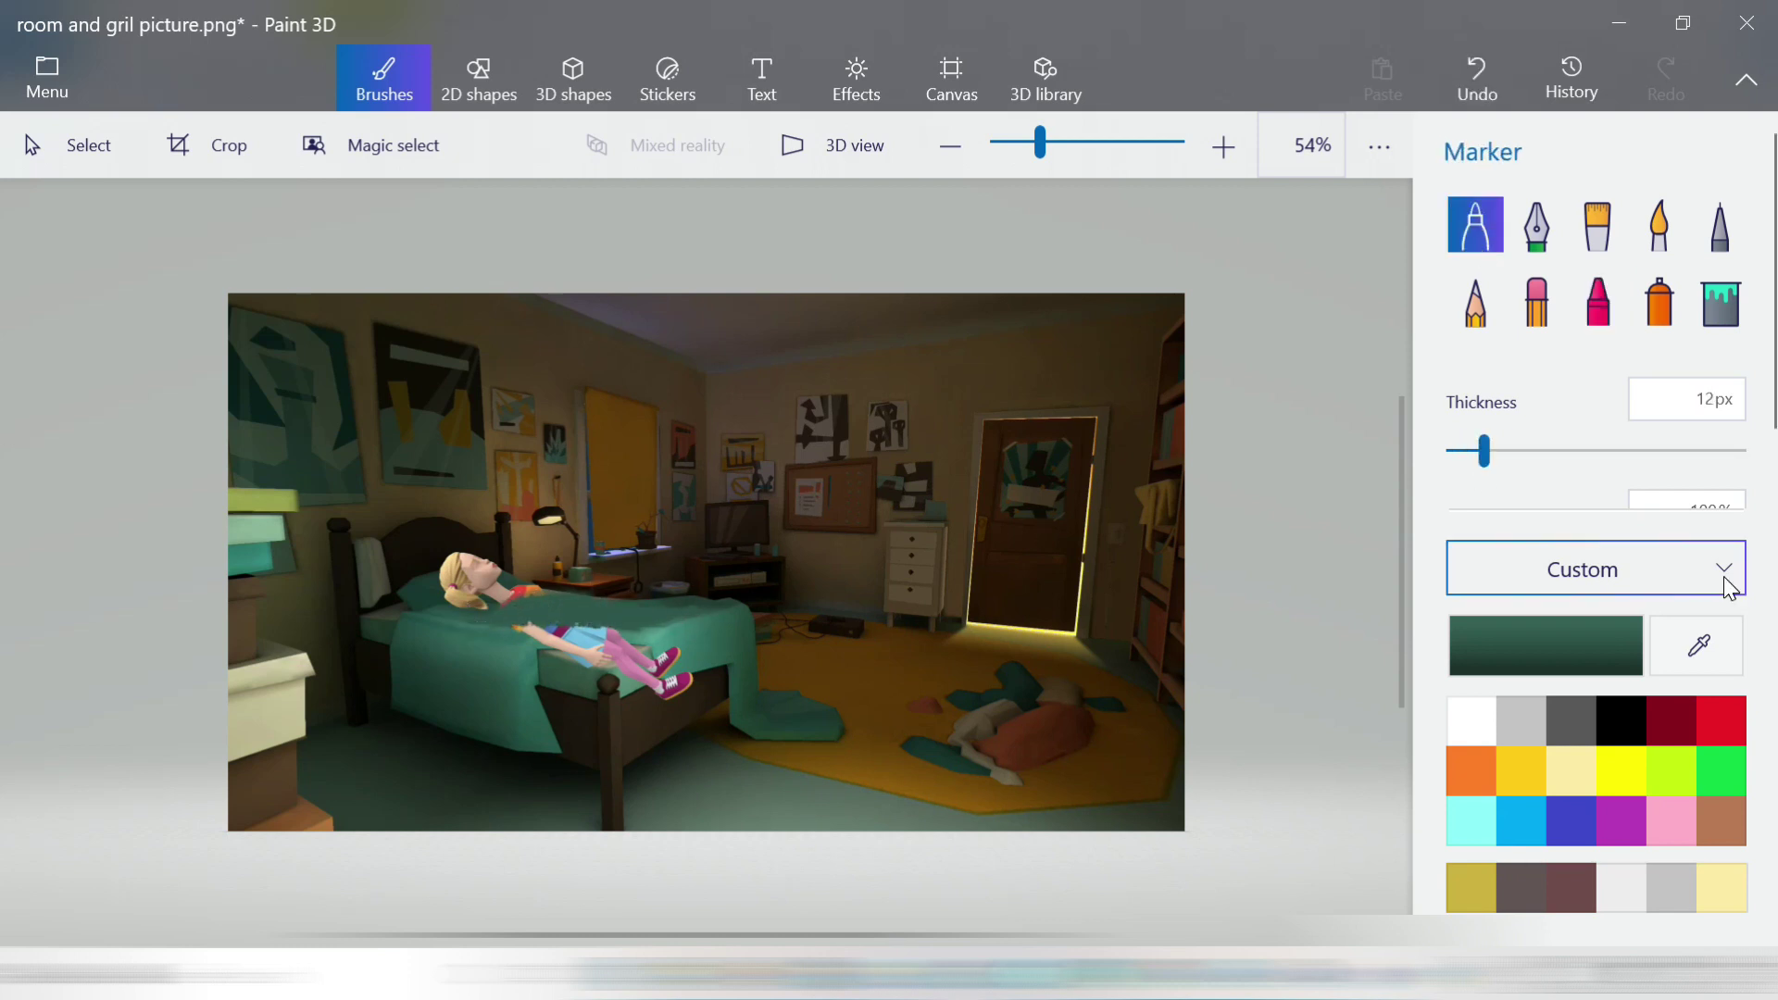
{"action": "left_click", "coordinate": [1698, 646]}
{"action": "left_click", "coordinate": [659, 547]}
{"action": "mouse_move", "coordinate": [472, 627]}
{"action": "left_mouse_down"}
{"action": "mouse_move", "coordinate": [616, 629]}
{"action": "mouse_move", "coordinate": [605, 657]}
{"action": "mouse_move", "coordinate": [656, 640]}
{"action": "mouse_move", "coordinate": [625, 679]}
{"action": "mouse_move", "coordinate": [672, 660]}
{"action": "mouse_move", "coordinate": [550, 633]}
{"action": "left_mouse_up"}
{"action": "left_click_drag", "start_coordinate": [1484, 451], "coordinate": [1518, 452]}
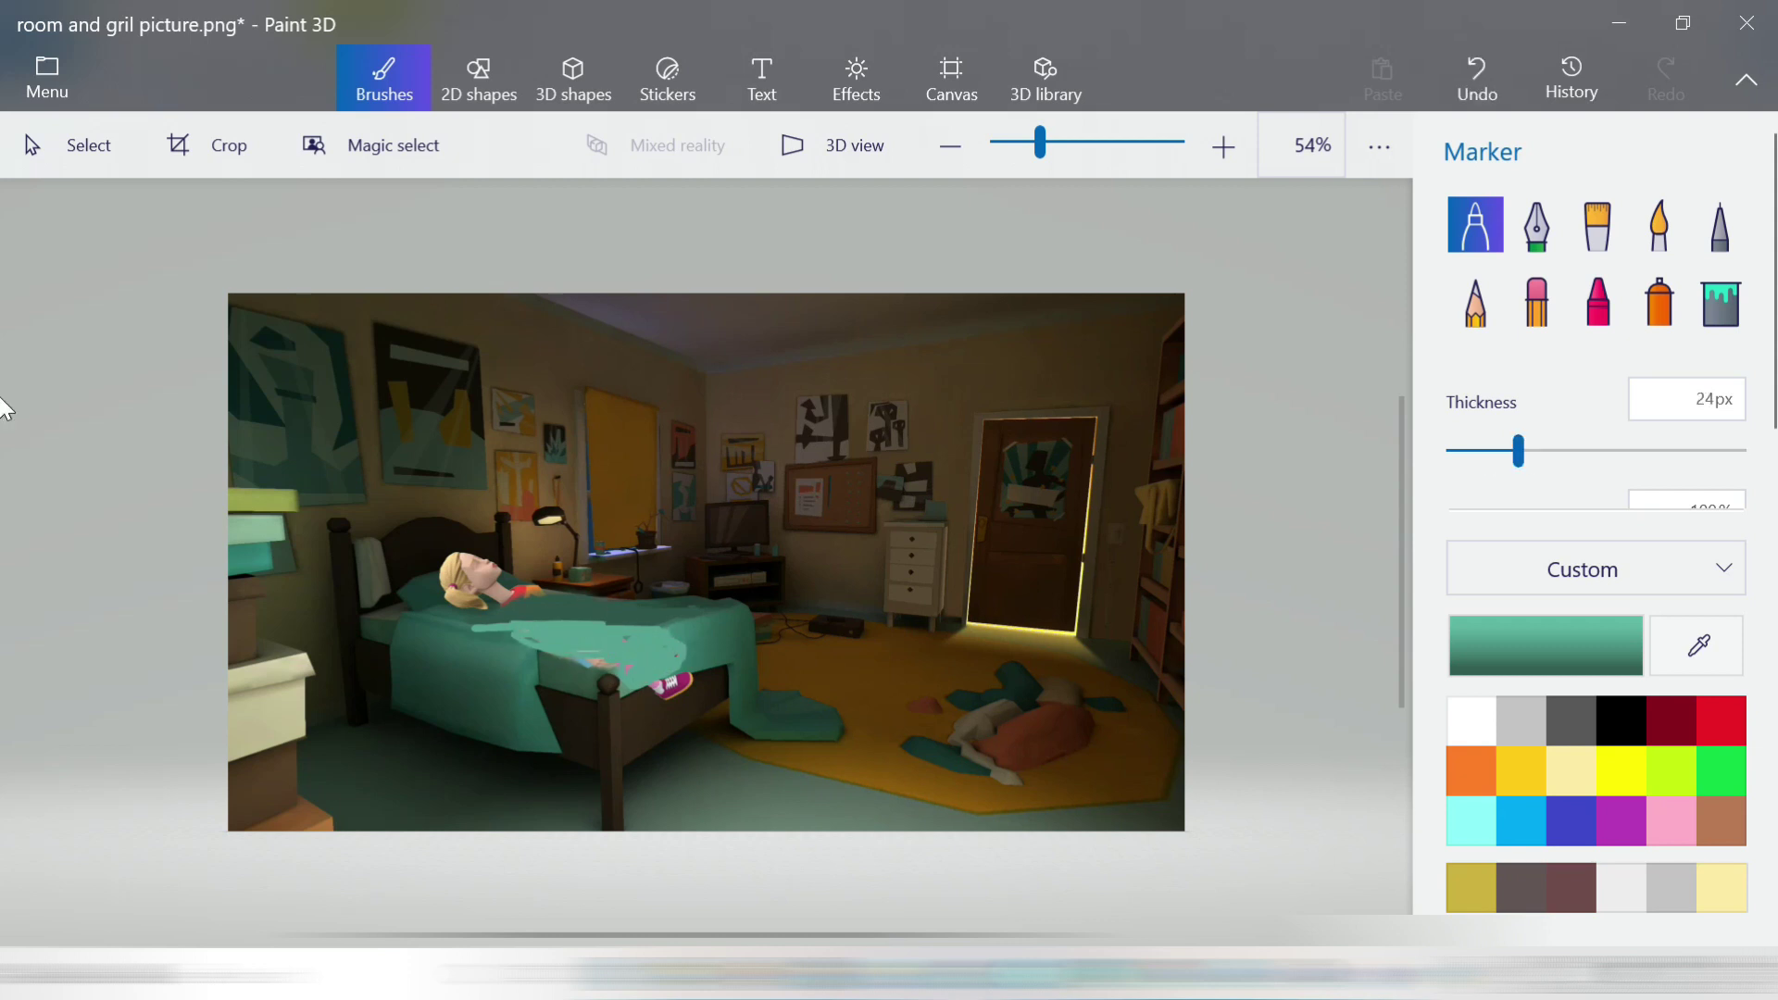
Extend the blanket down the front side of the bed with the Marker, resampling greens from the picture.
{"action": "left_click", "coordinate": [1698, 645]}
{"action": "left_click", "coordinate": [555, 685]}
{"action": "mouse_move", "coordinate": [523, 653]}
{"action": "left_mouse_down"}
{"action": "mouse_move", "coordinate": [554, 721]}
{"action": "mouse_move", "coordinate": [579, 680]}
{"action": "mouse_move", "coordinate": [532, 662]}
{"action": "mouse_move", "coordinate": [583, 649]}
{"action": "mouse_move", "coordinate": [645, 682]}
{"action": "mouse_move", "coordinate": [593, 630]}
{"action": "mouse_move", "coordinate": [641, 636]}
{"action": "mouse_move", "coordinate": [518, 637]}
{"action": "mouse_move", "coordinate": [648, 632]}
{"action": "mouse_move", "coordinate": [519, 652]}
{"action": "mouse_move", "coordinate": [488, 738]}
{"action": "mouse_move", "coordinate": [673, 636]}
{"action": "mouse_move", "coordinate": [591, 659]}
{"action": "mouse_move", "coordinate": [593, 768]}
{"action": "left_mouse_up"}
{"action": "left_click", "coordinate": [1698, 646]}
{"action": "left_click", "coordinate": [1127, 627]}
{"action": "left_click", "coordinate": [1698, 646]}
{"action": "left_click", "coordinate": [556, 690]}
Blend the painted blanket over the girl's body with the Crayon and Spray can in a sampled blanket green.
{"action": "left_click", "coordinate": [1598, 299]}
{"action": "left_click", "coordinate": [1658, 299]}
{"action": "left_click", "coordinate": [1698, 645]}
{"action": "left_click", "coordinate": [572, 633]}
{"action": "left_click", "coordinate": [1698, 645]}
Paint across the blanket from the girl's neck to the footboard with the 24px Marker in a sampled dark green.
{"action": "left_click", "coordinate": [1475, 225]}
{"action": "left_click", "coordinate": [1698, 646]}
{"action": "left_click", "coordinate": [444, 533]}
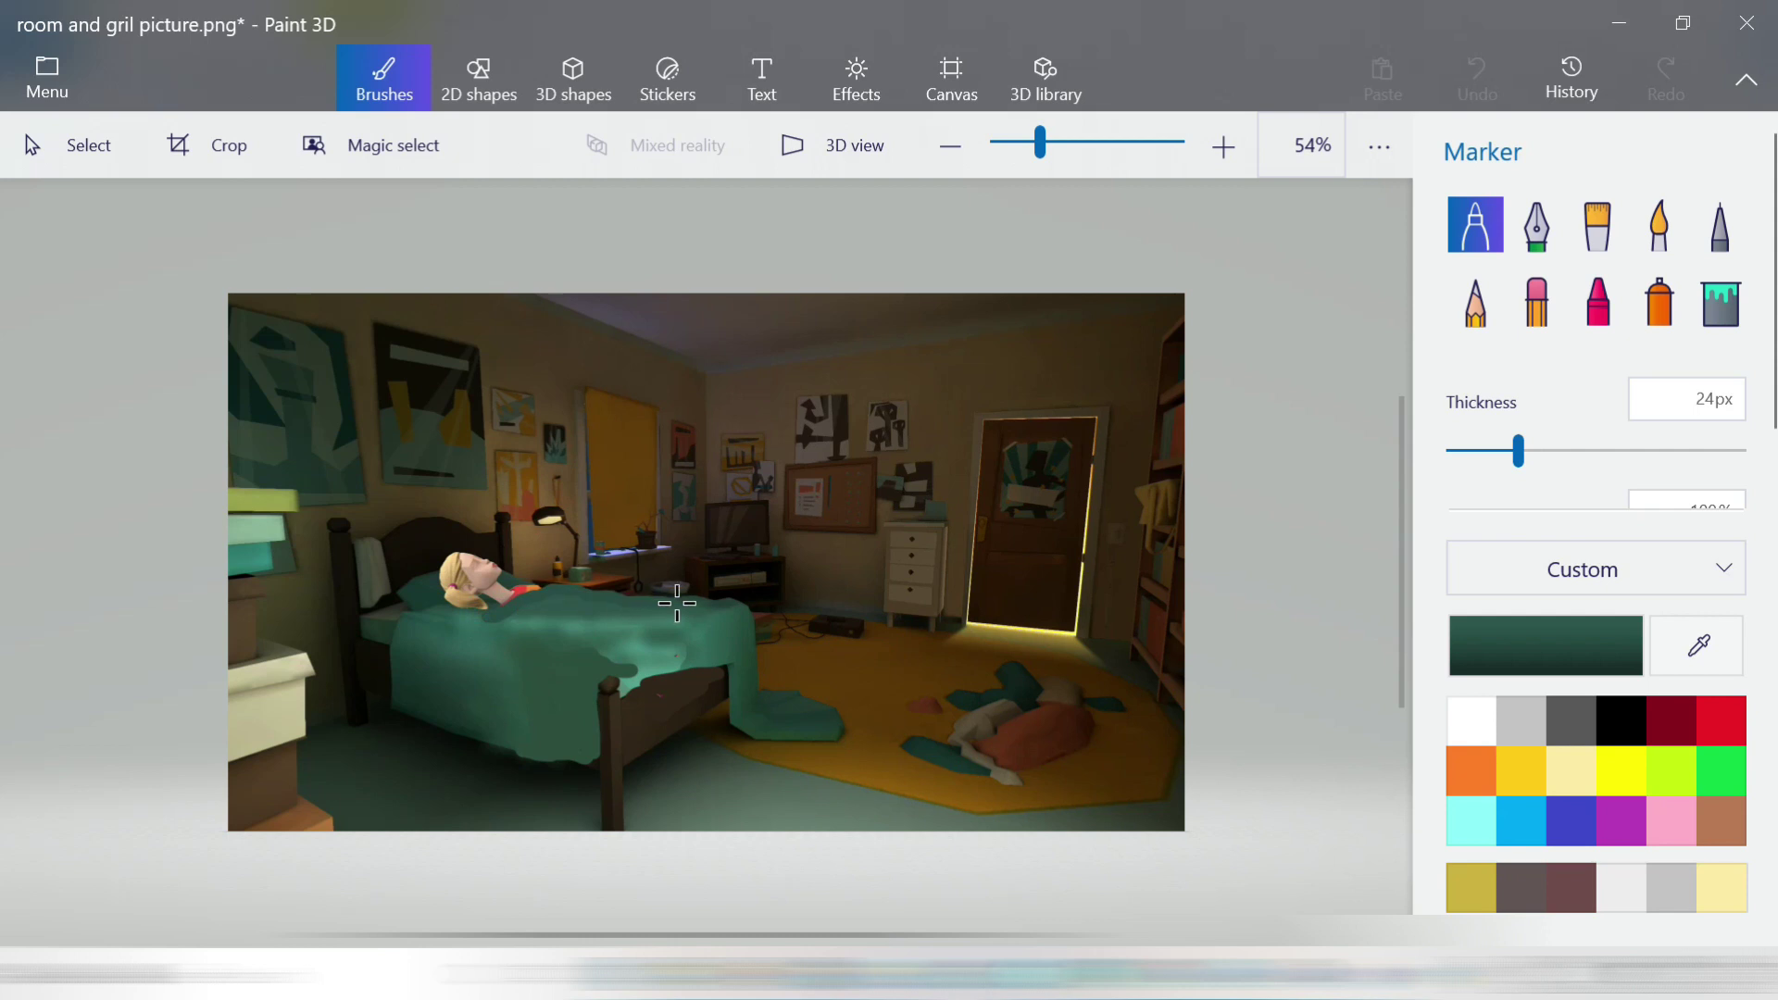
{"action": "mouse_move", "coordinate": [481, 609]}
{"action": "left_mouse_down"}
{"action": "mouse_move", "coordinate": [551, 594]}
{"action": "mouse_move", "coordinate": [463, 634]}
{"action": "mouse_move", "coordinate": [676, 670]}
{"action": "mouse_move", "coordinate": [643, 683]}
{"action": "left_mouse_up"}
Shade the blanket's hanging front side with the Spray can at 75px thickness, using greens sampled from the picture.
{"action": "left_click", "coordinate": [1698, 646]}
{"action": "left_click", "coordinate": [524, 546]}
{"action": "left_click", "coordinate": [1659, 300]}
{"action": "mouse_move", "coordinate": [537, 704]}
{"action": "left_mouse_down"}
{"action": "mouse_move", "coordinate": [518, 750]}
{"action": "mouse_move", "coordinate": [444, 741]}
{"action": "left_mouse_up"}
{"action": "left_click", "coordinate": [1698, 645]}
{"action": "left_click", "coordinate": [493, 742]}
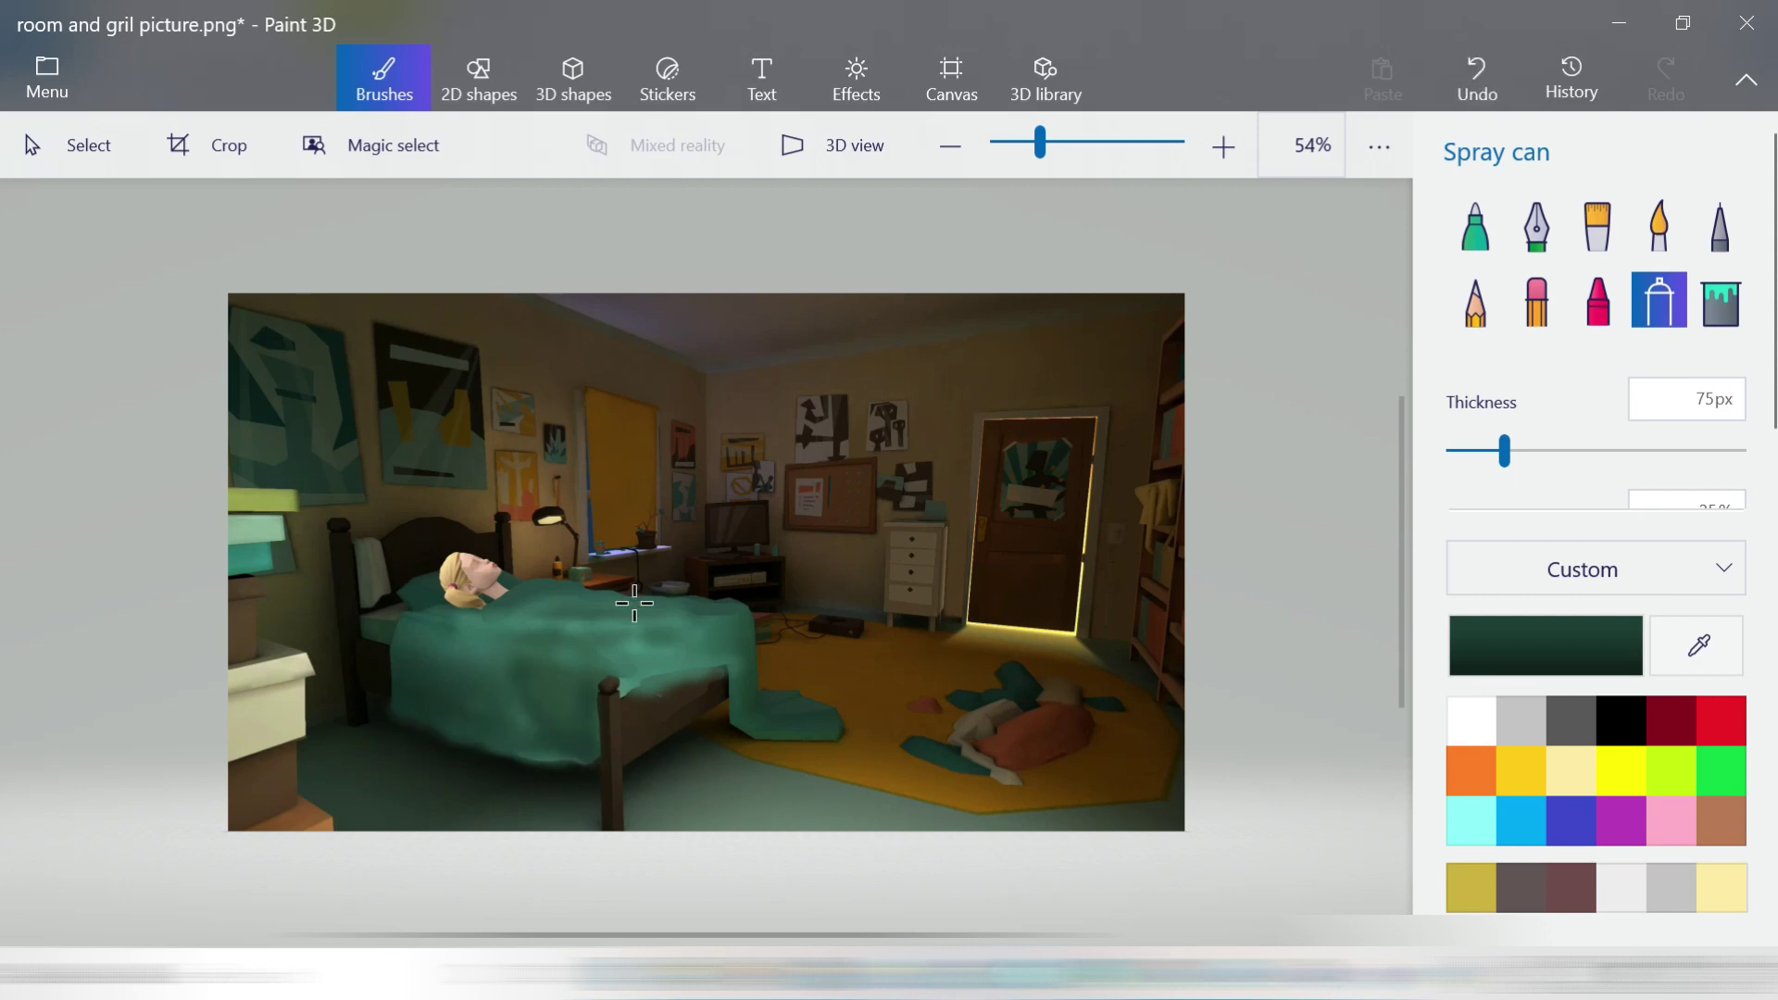
Touch up the blanket's edge beside the bedpost with the Crayon in a sampled green.
{"action": "left_click", "coordinate": [1699, 645]}
{"action": "left_click", "coordinate": [615, 667]}
{"action": "left_click", "coordinate": [1597, 300]}
{"action": "mouse_move", "coordinate": [648, 681]}
{"action": "left_mouse_down"}
{"action": "mouse_move", "coordinate": [639, 693]}
{"action": "mouse_move", "coordinate": [690, 671]}
{"action": "mouse_move", "coordinate": [611, 676]}
{"action": "left_mouse_up"}
Spray a sampled dark green along the blanket's edge at the footboard and save the edited picture.
{"action": "left_click", "coordinate": [1658, 300]}
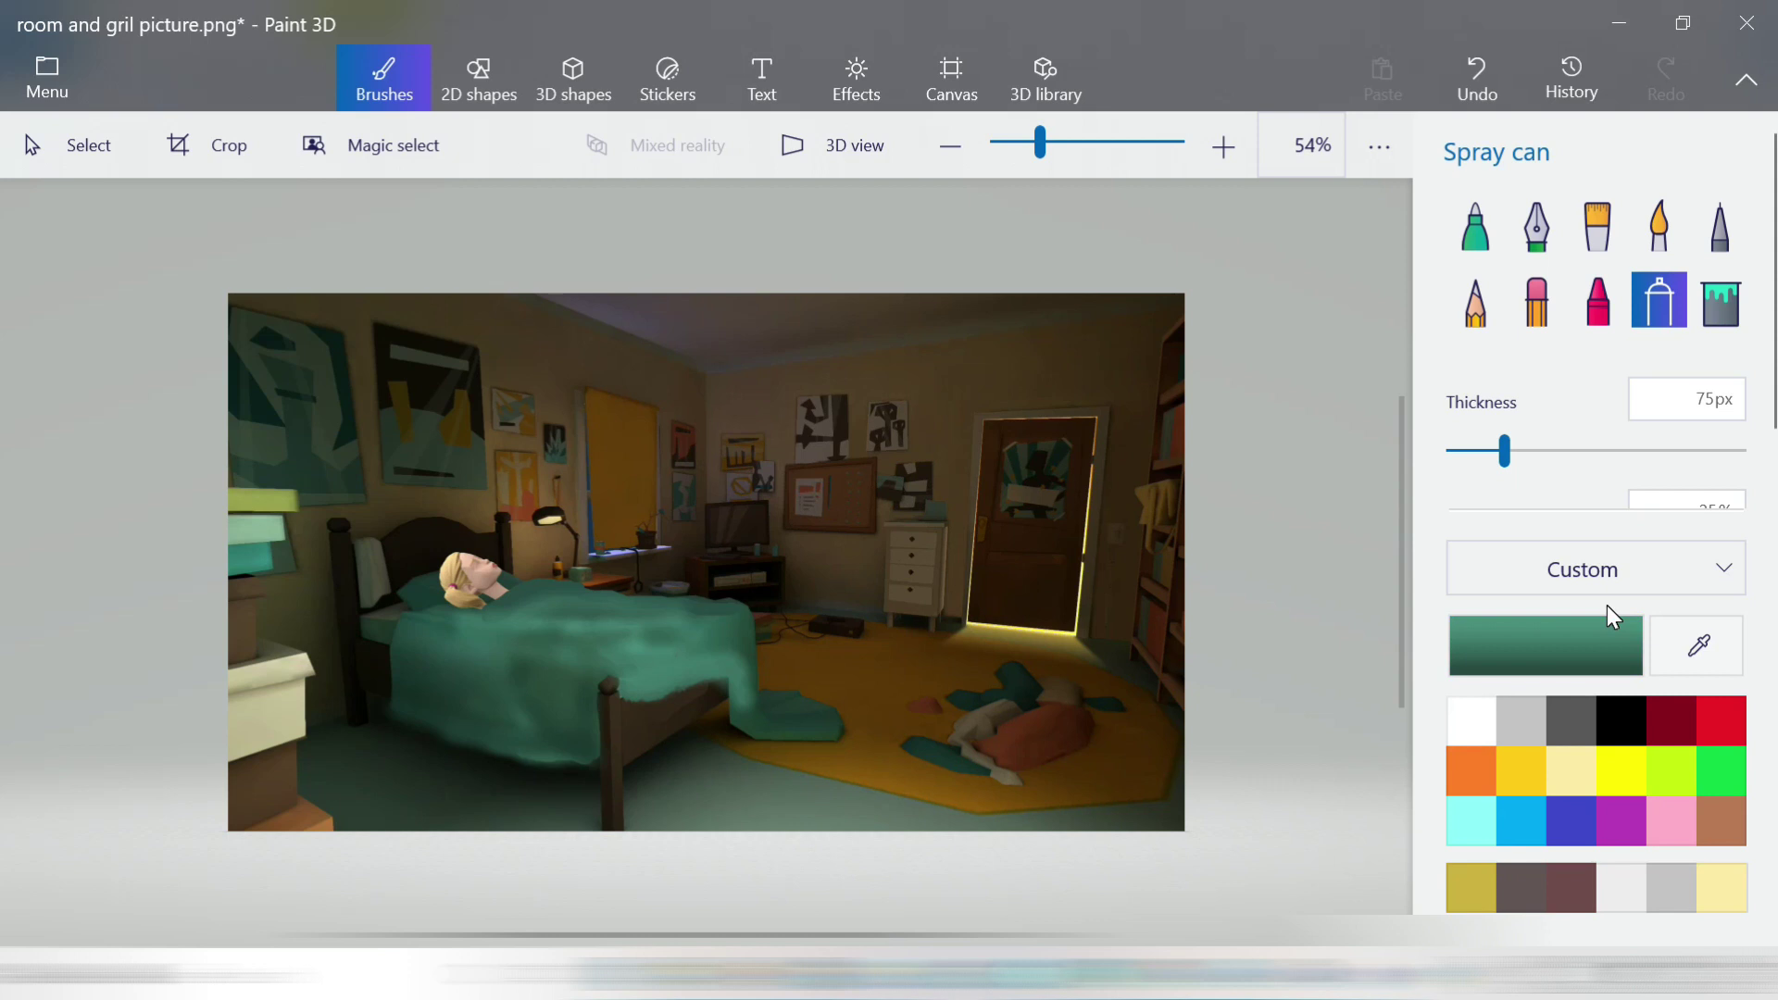
{"action": "left_click", "coordinate": [1698, 646]}
{"action": "left_click", "coordinate": [743, 670]}
{"action": "left_click_drag", "start_coordinate": [743, 670], "coordinate": [639, 674]}
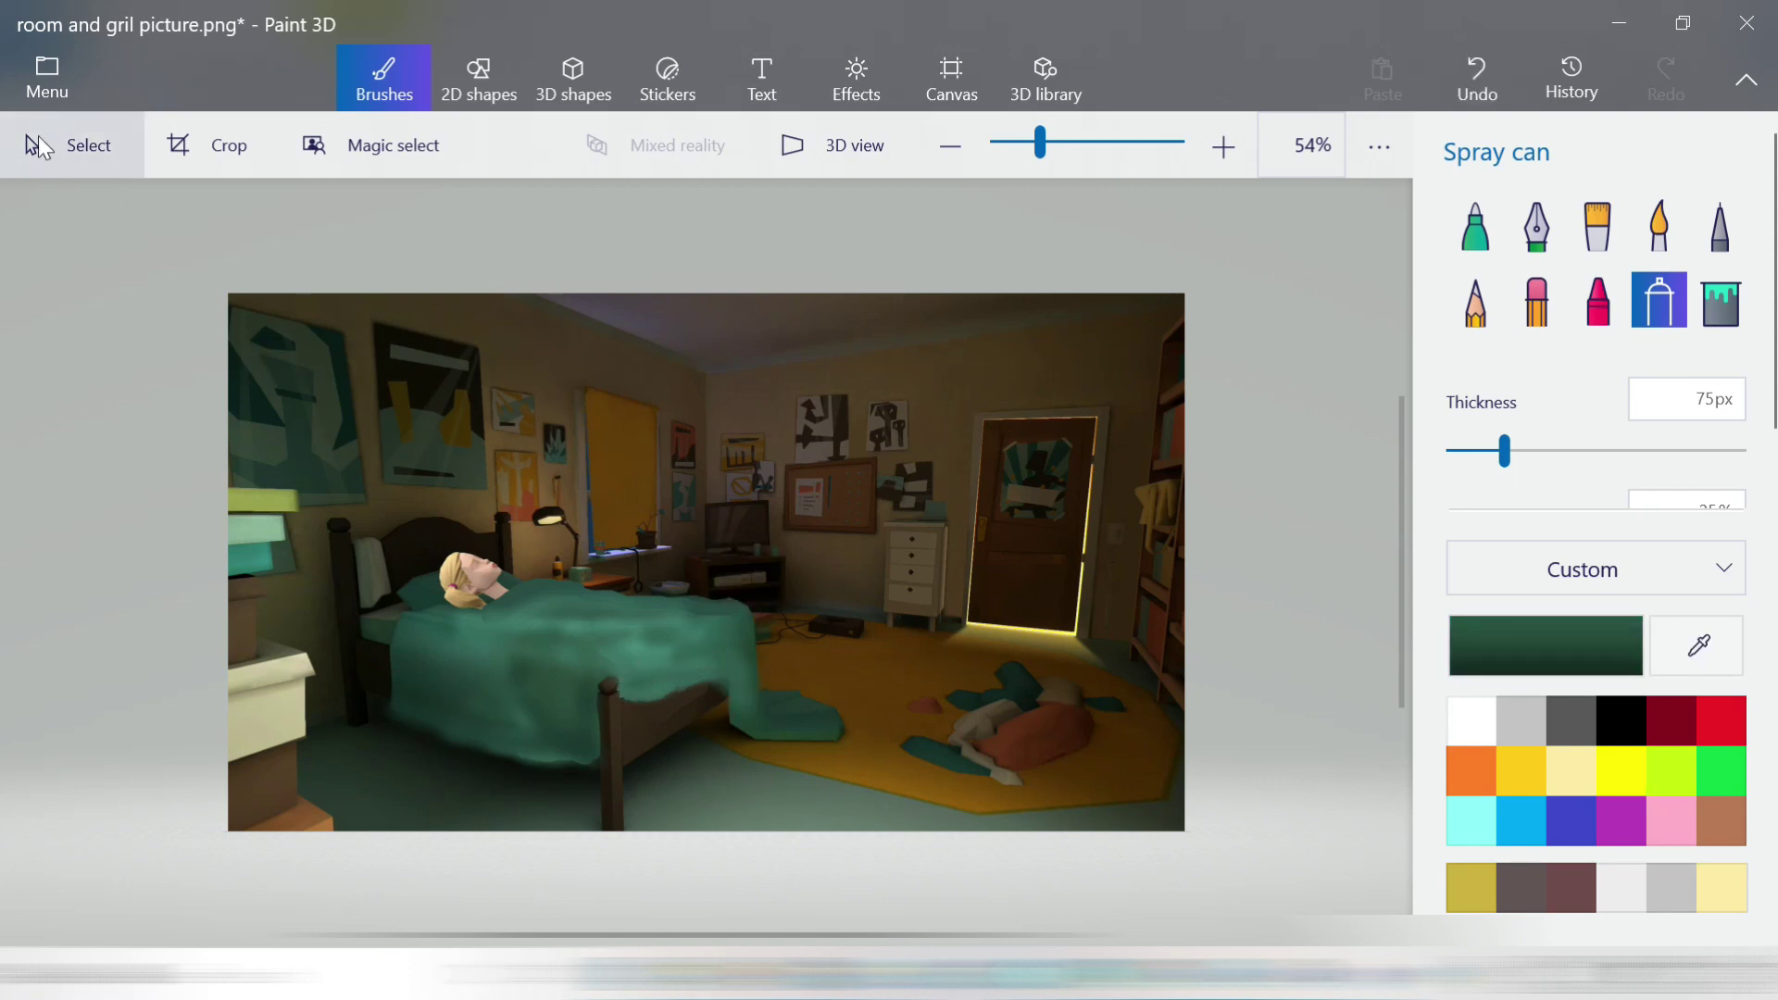
{"action": "left_click", "coordinate": [47, 77]}
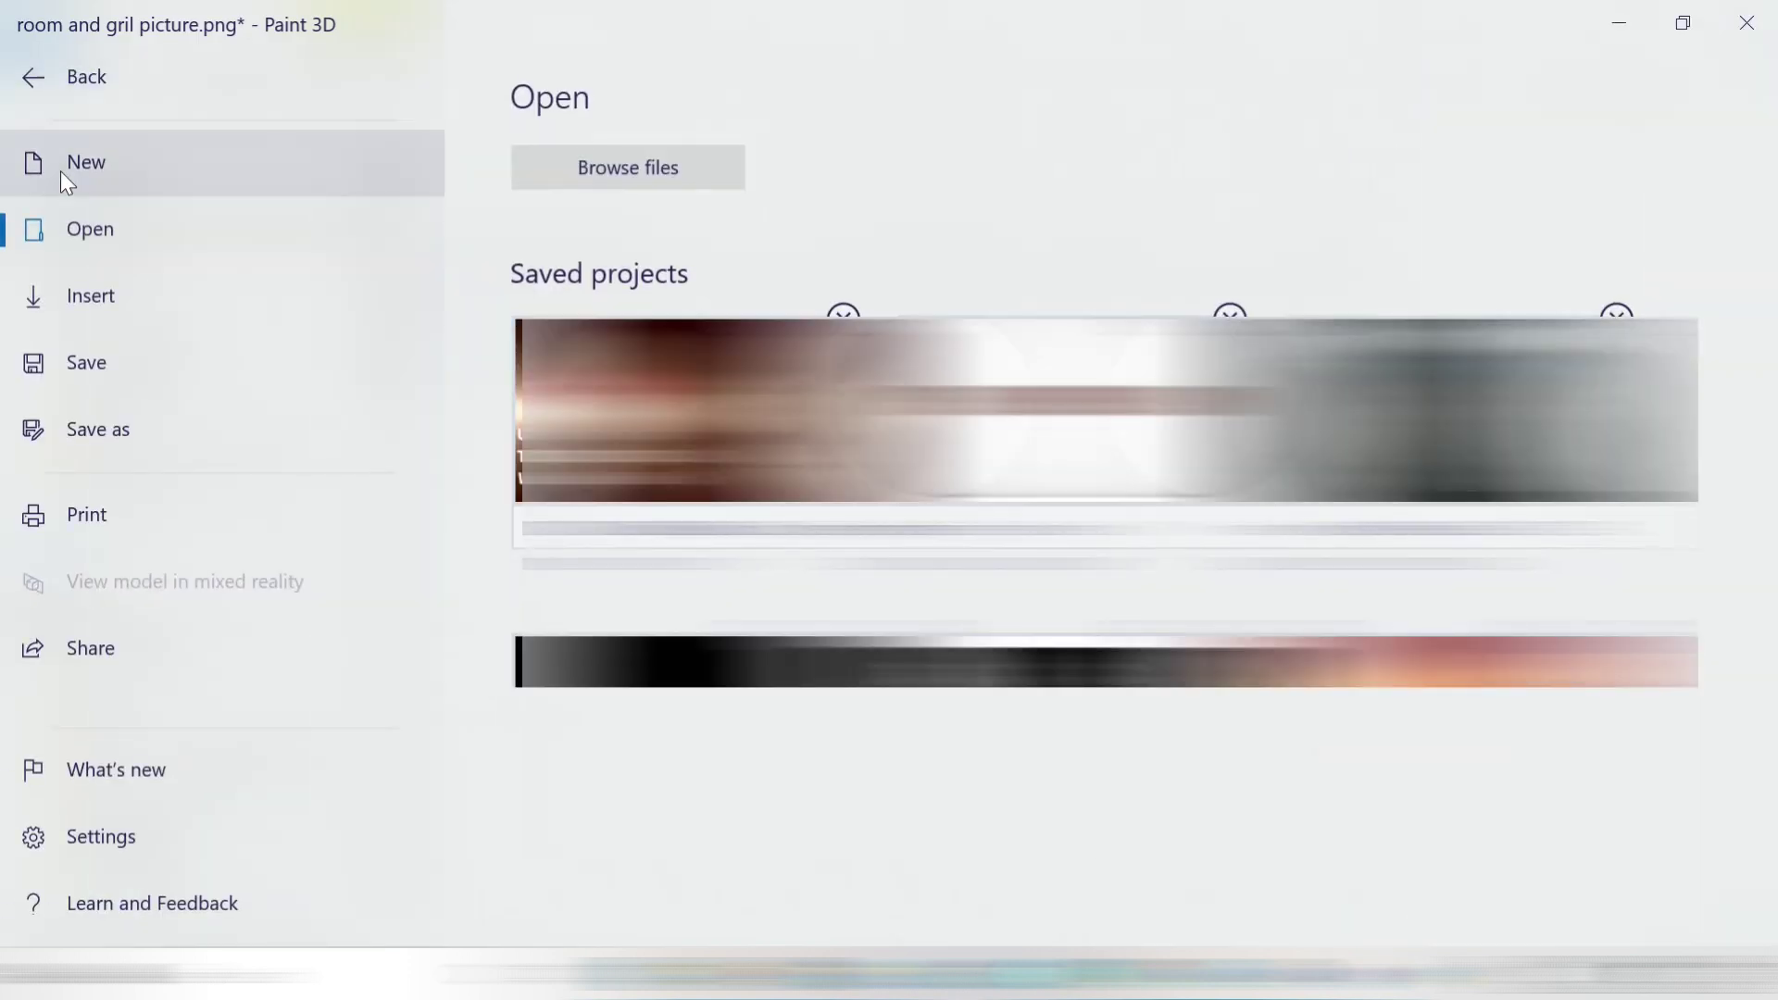
{"action": "left_click", "coordinate": [85, 369]}
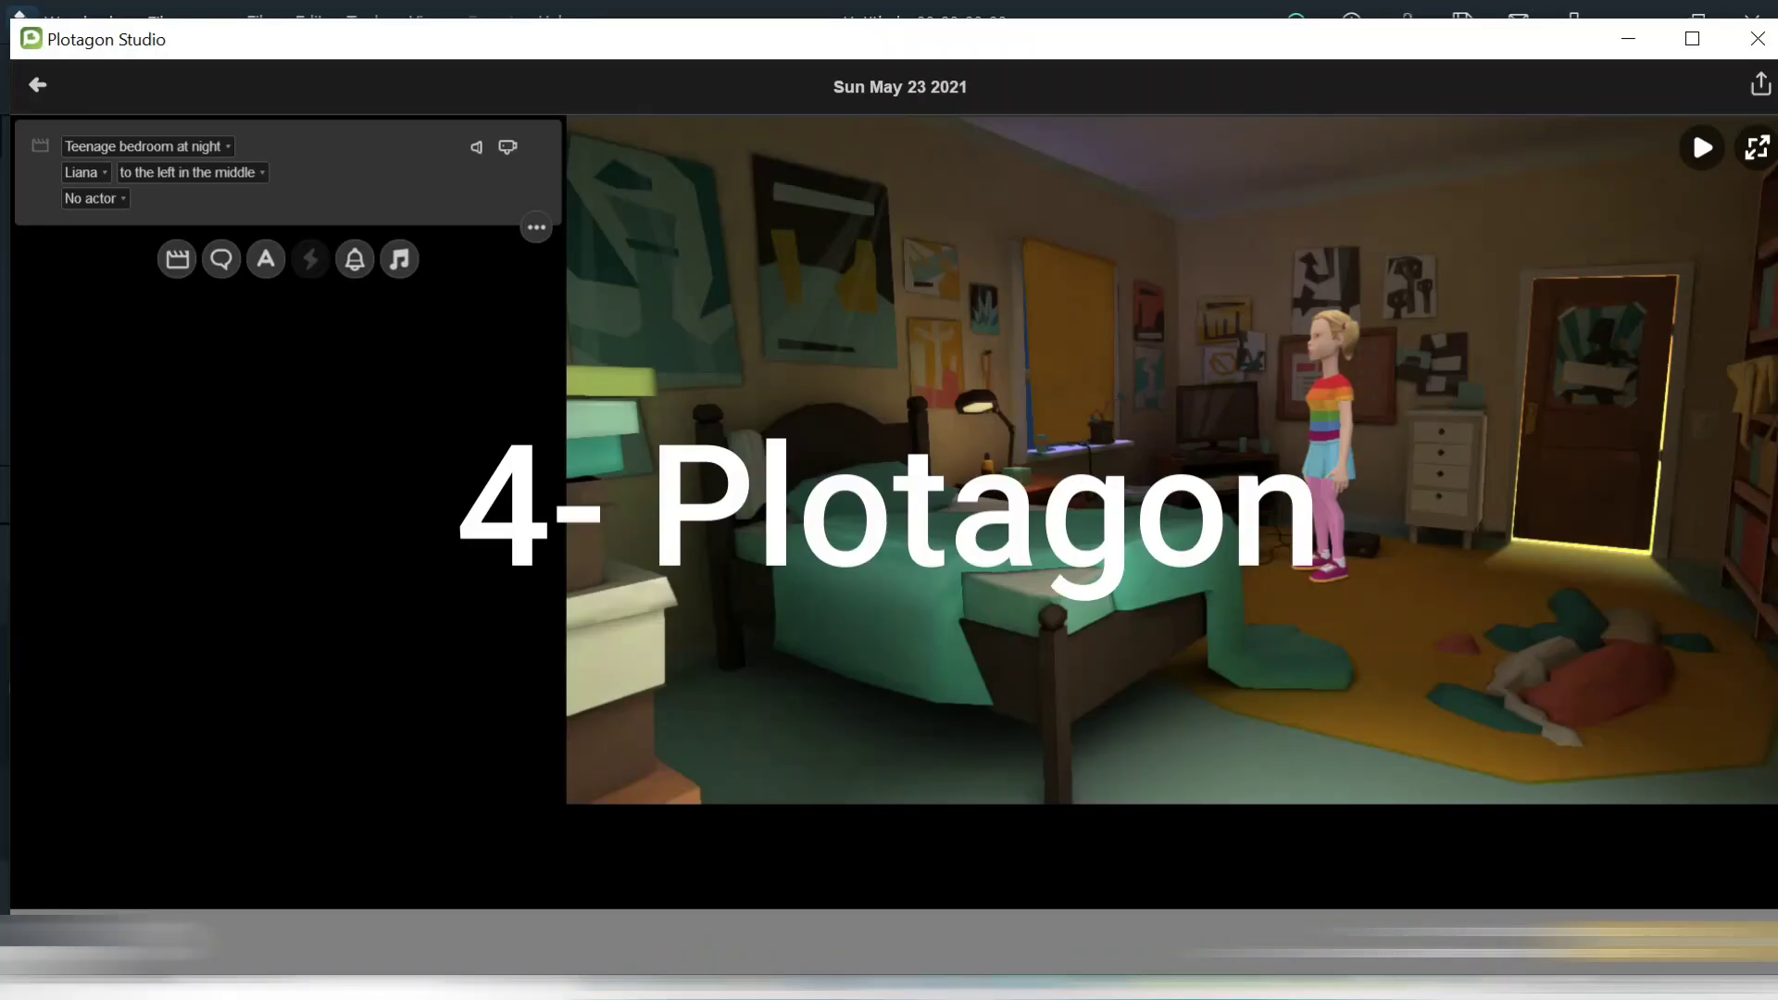
Seat the blonde pigtailed girl on the bed in the night bedroom scene and add a dialogue line.
{"action": "left_click", "coordinate": [98, 170]}
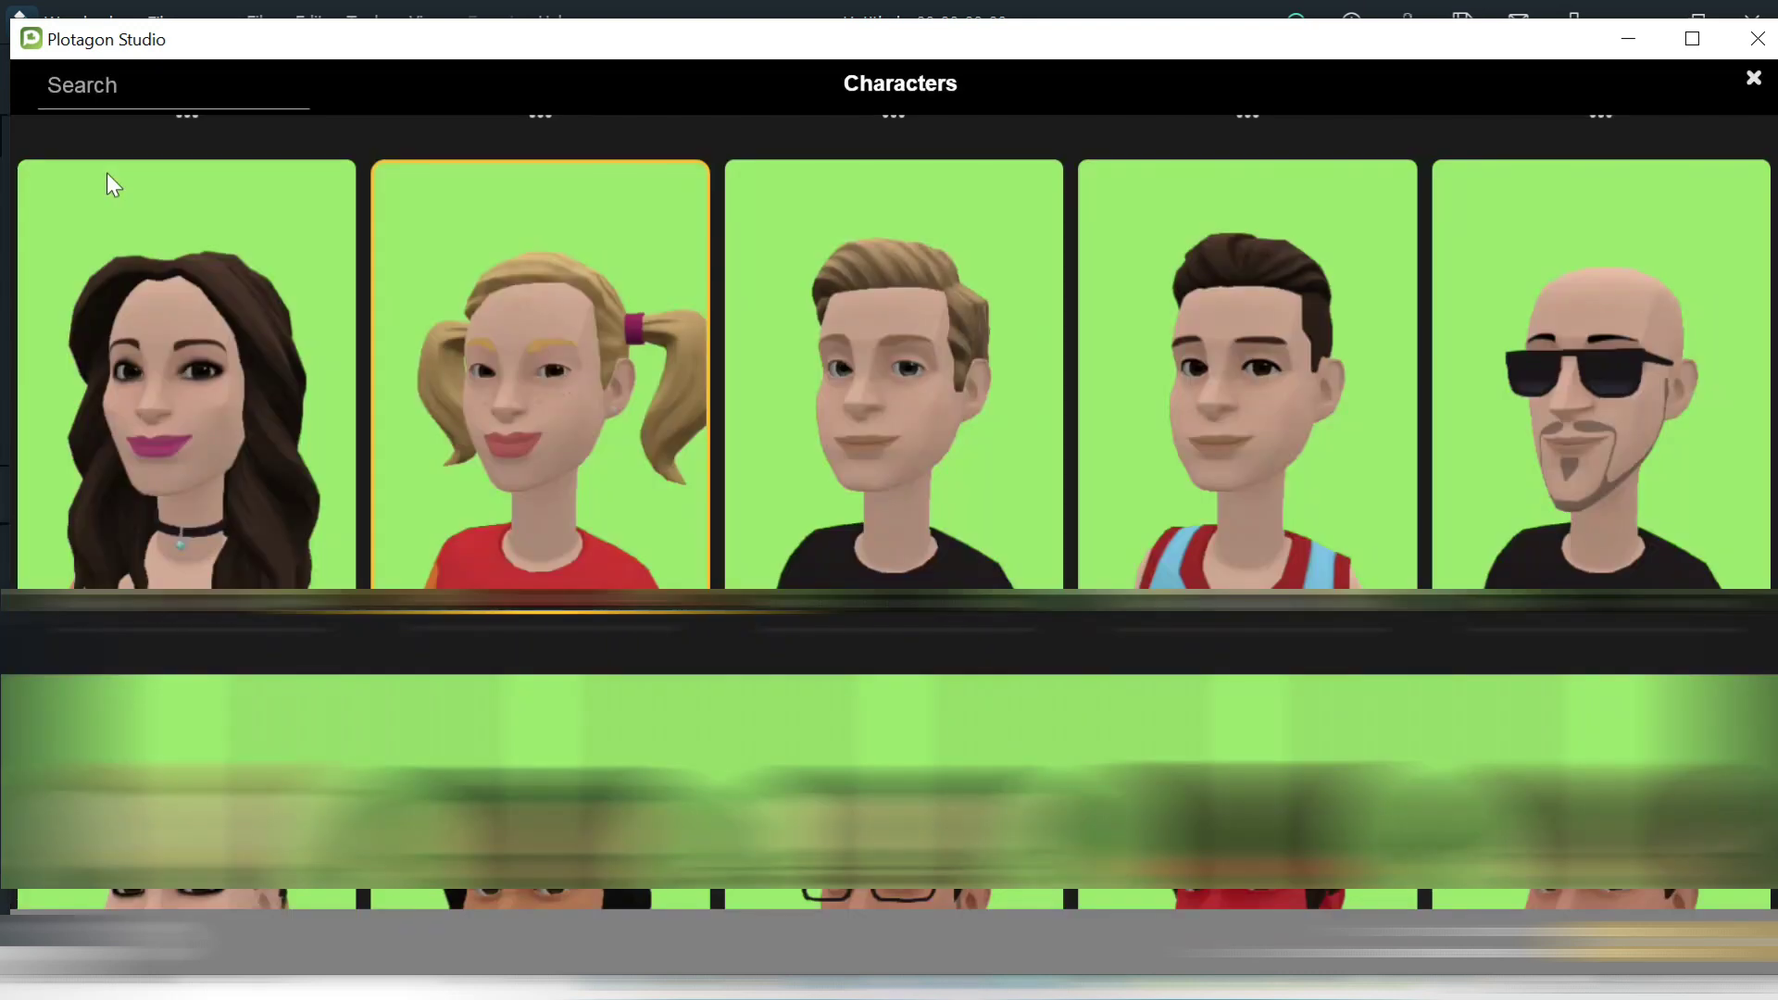
{"action": "left_click", "coordinate": [484, 395]}
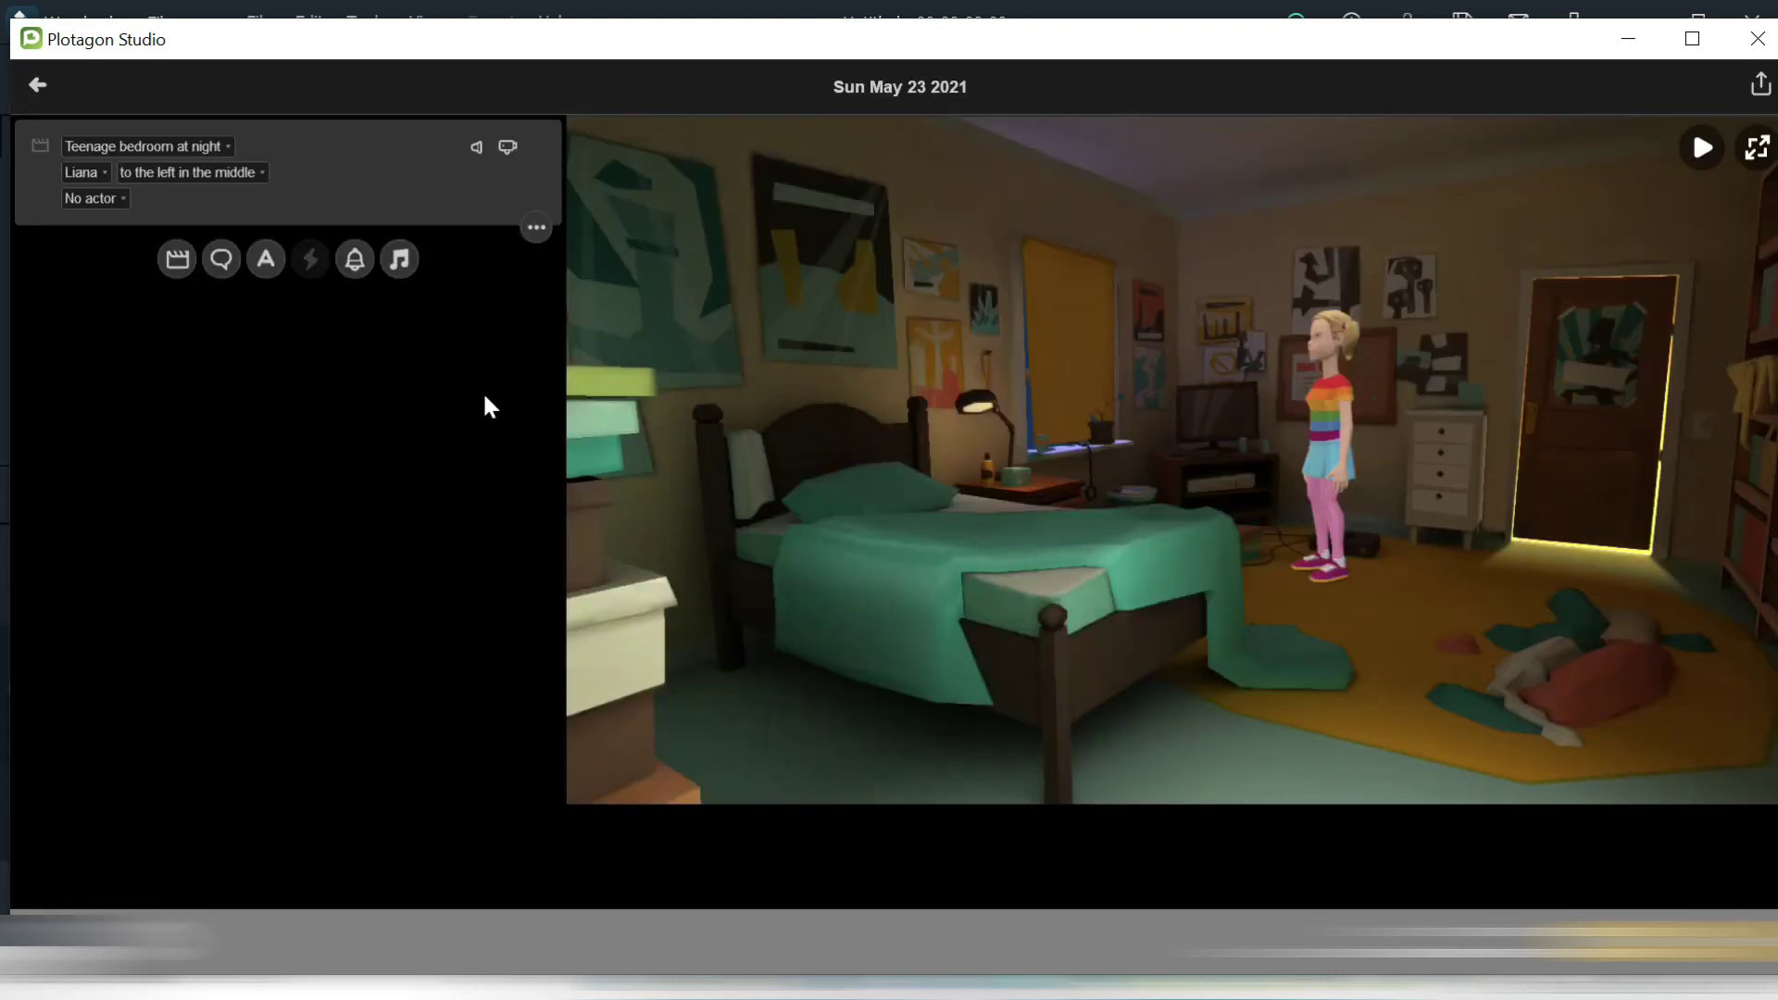
{"action": "left_click", "coordinate": [206, 172]}
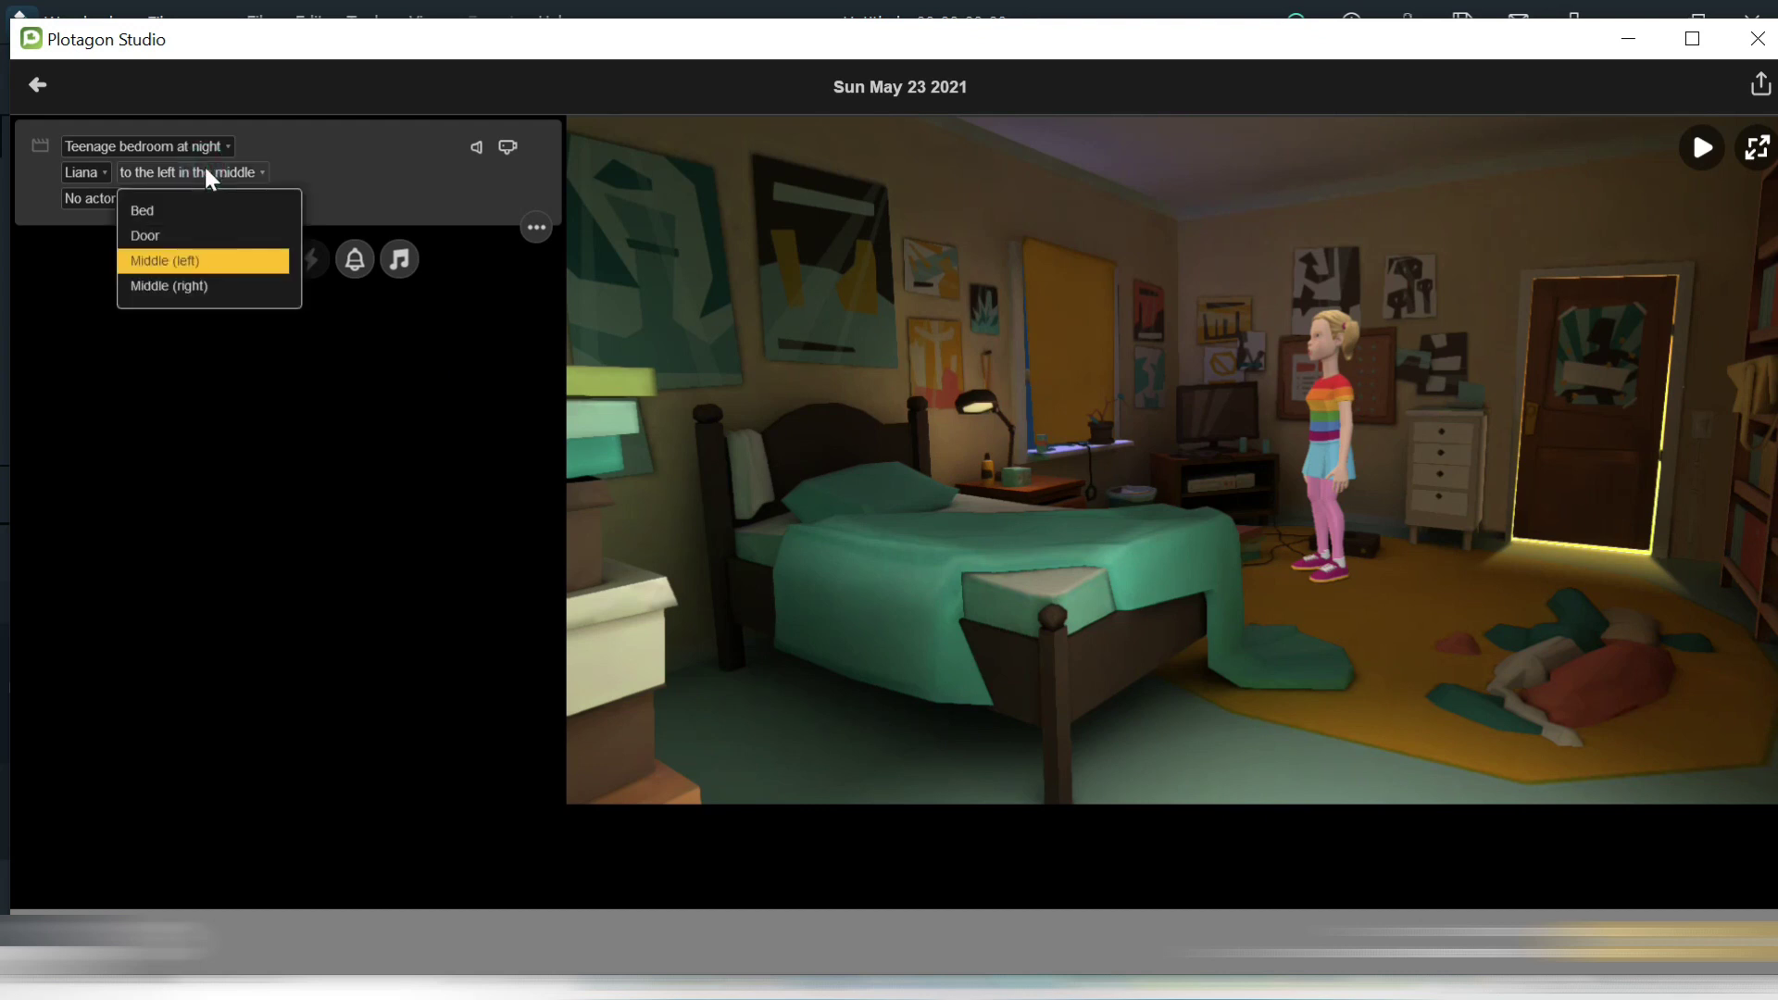
{"action": "left_click", "coordinate": [174, 206]}
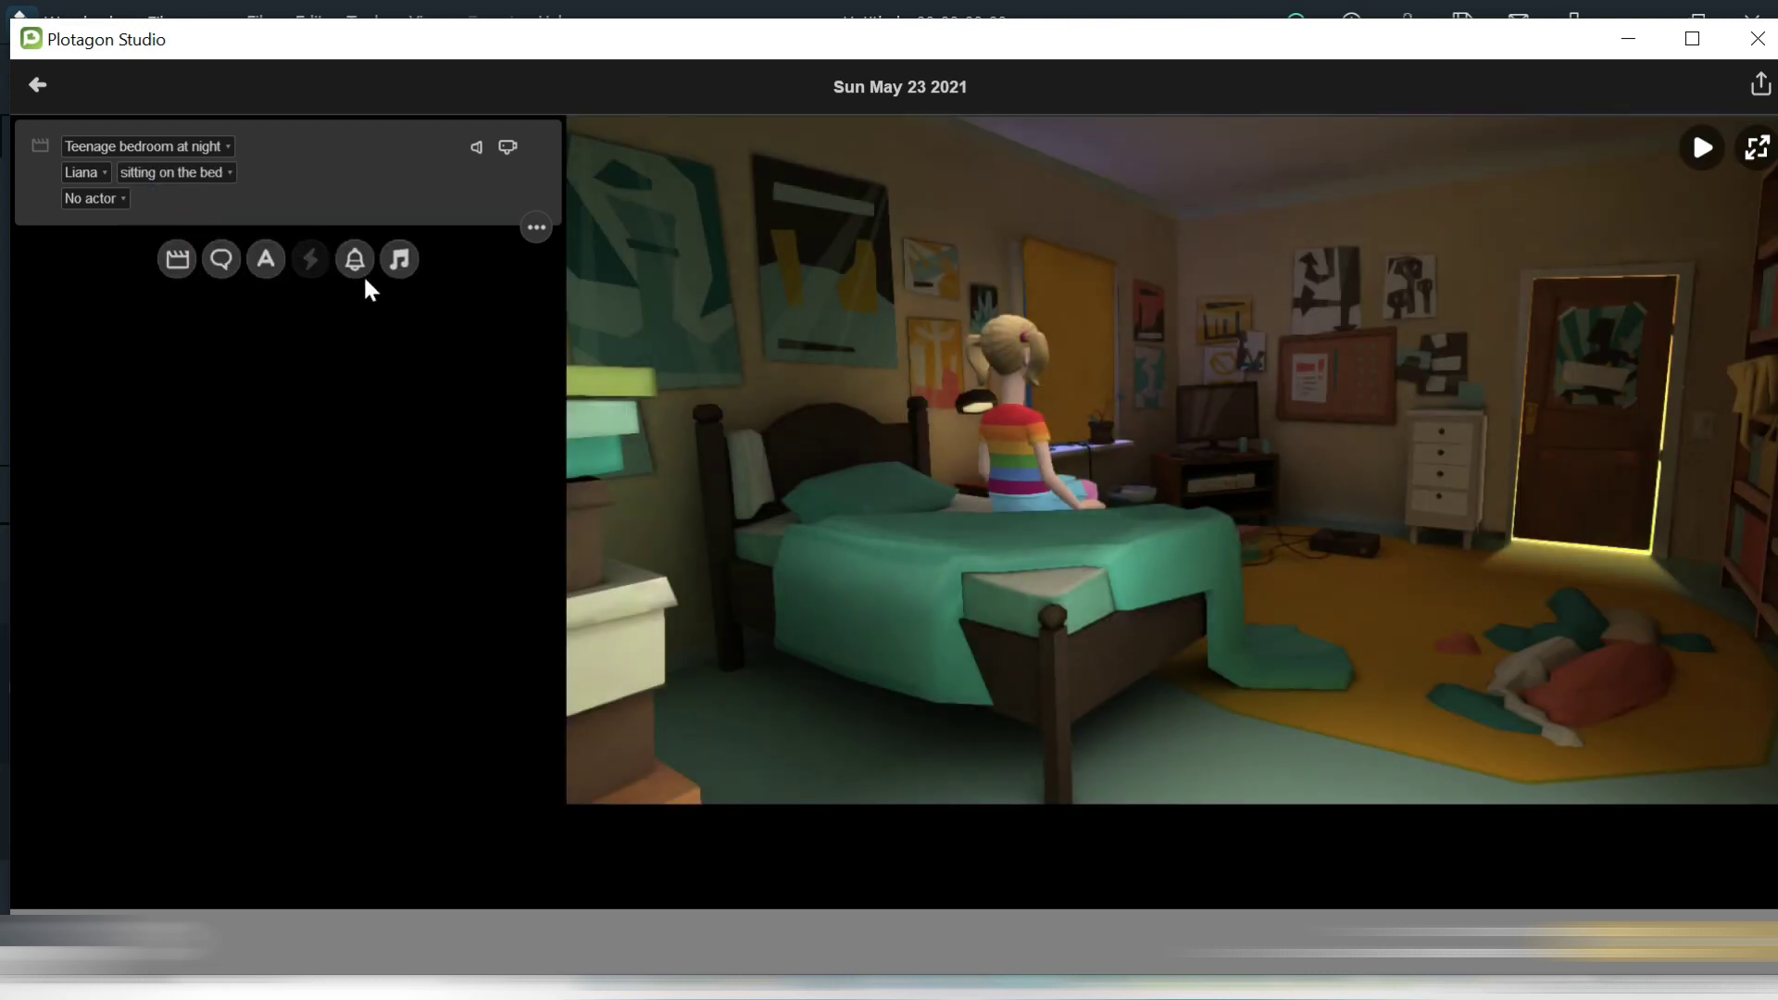
{"action": "left_click", "coordinate": [220, 262]}
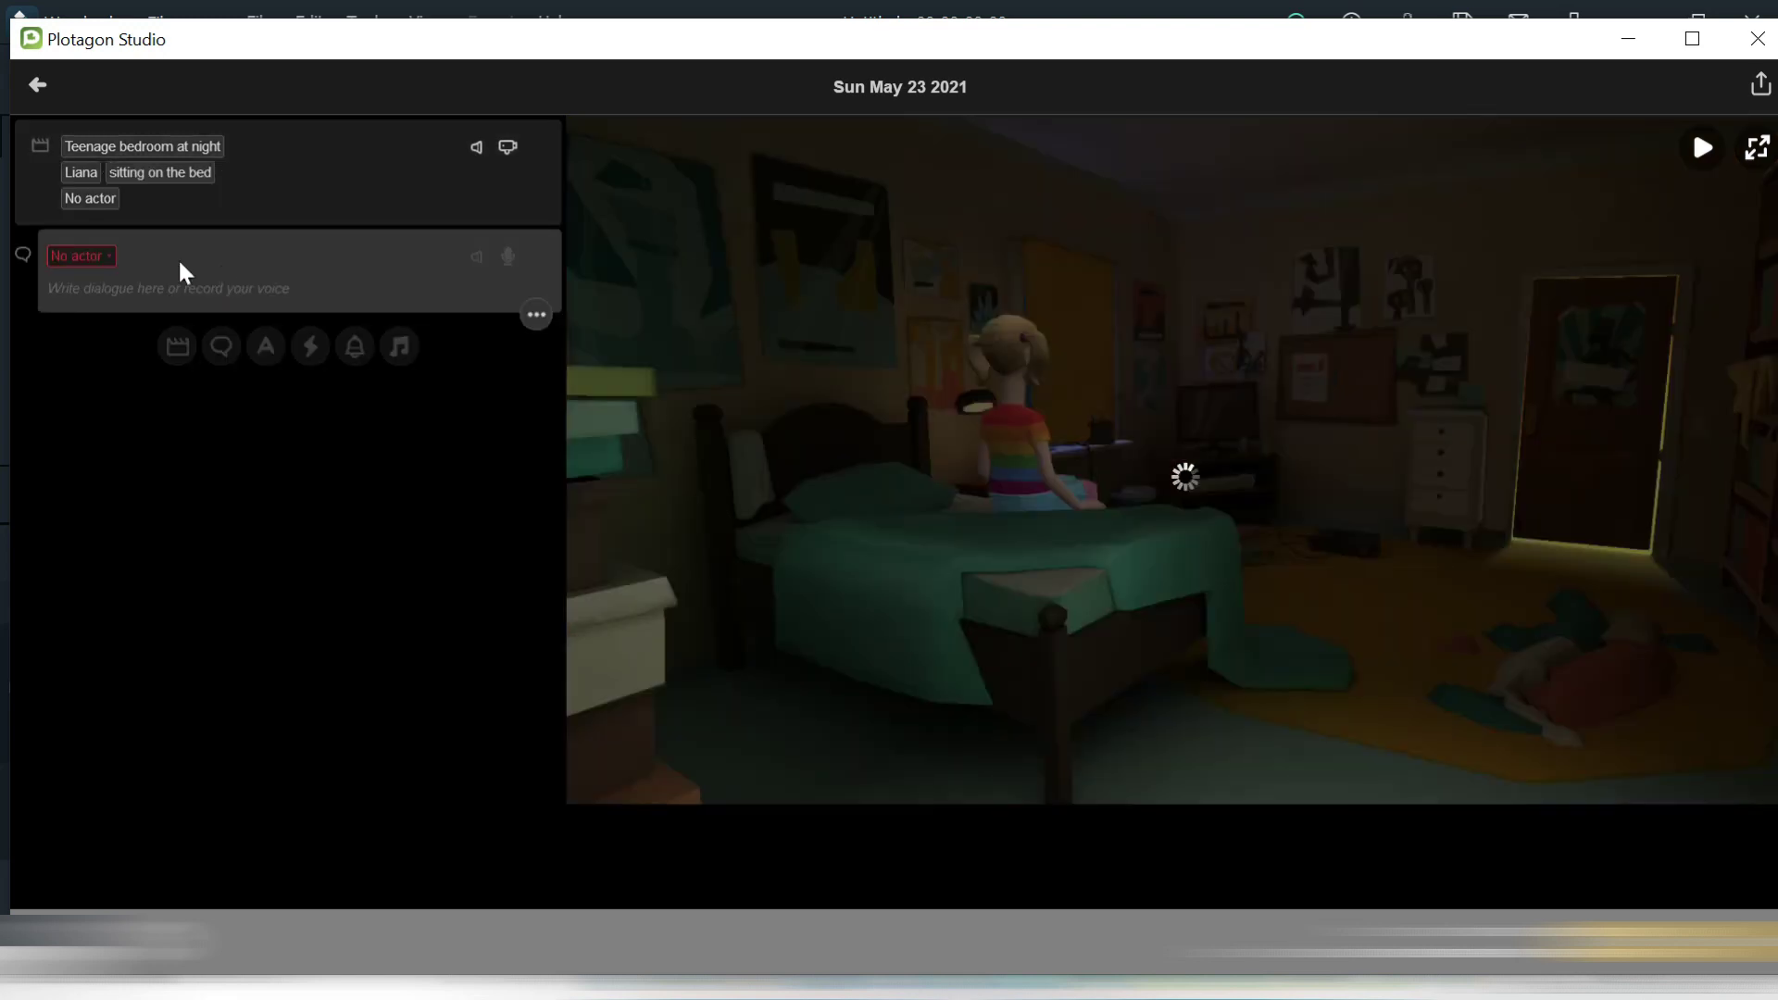
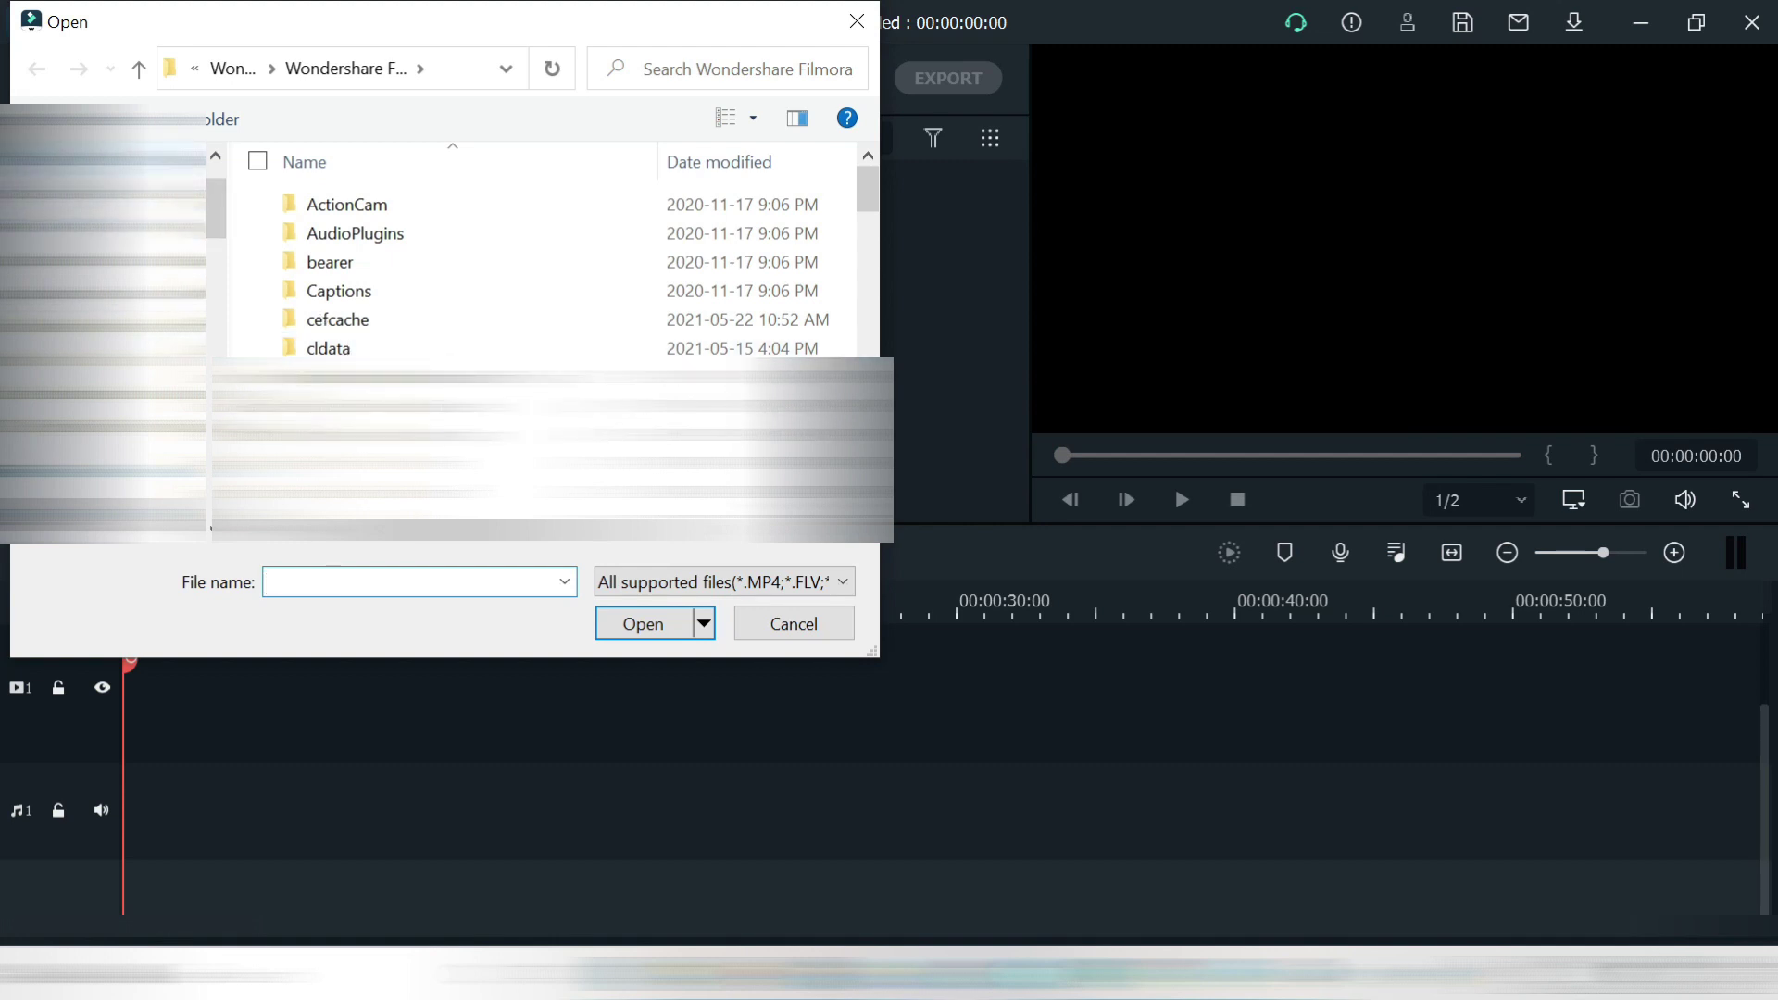
In Wondershare Filmora, import "scene afraid.mp4" and "room and gril picture.png" from the Downloads folder.
{"action": "left_click", "coordinate": [102, 167]}
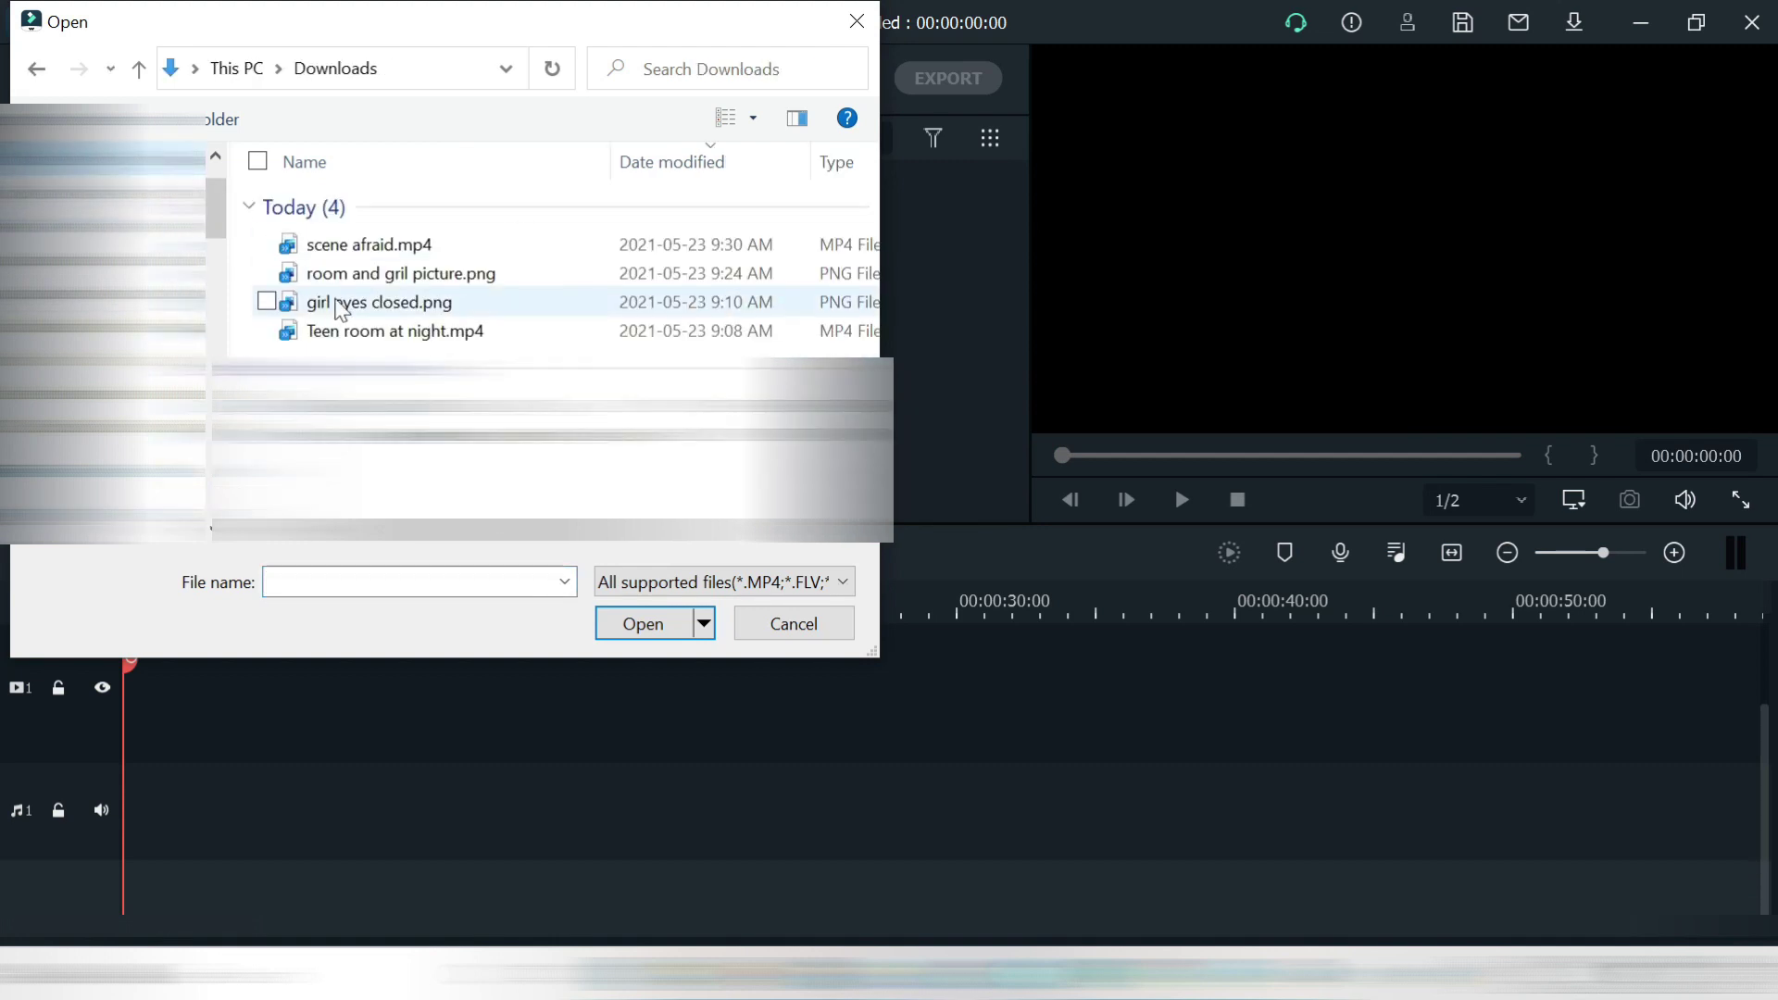
{"action": "left_click", "coordinate": [267, 244]}
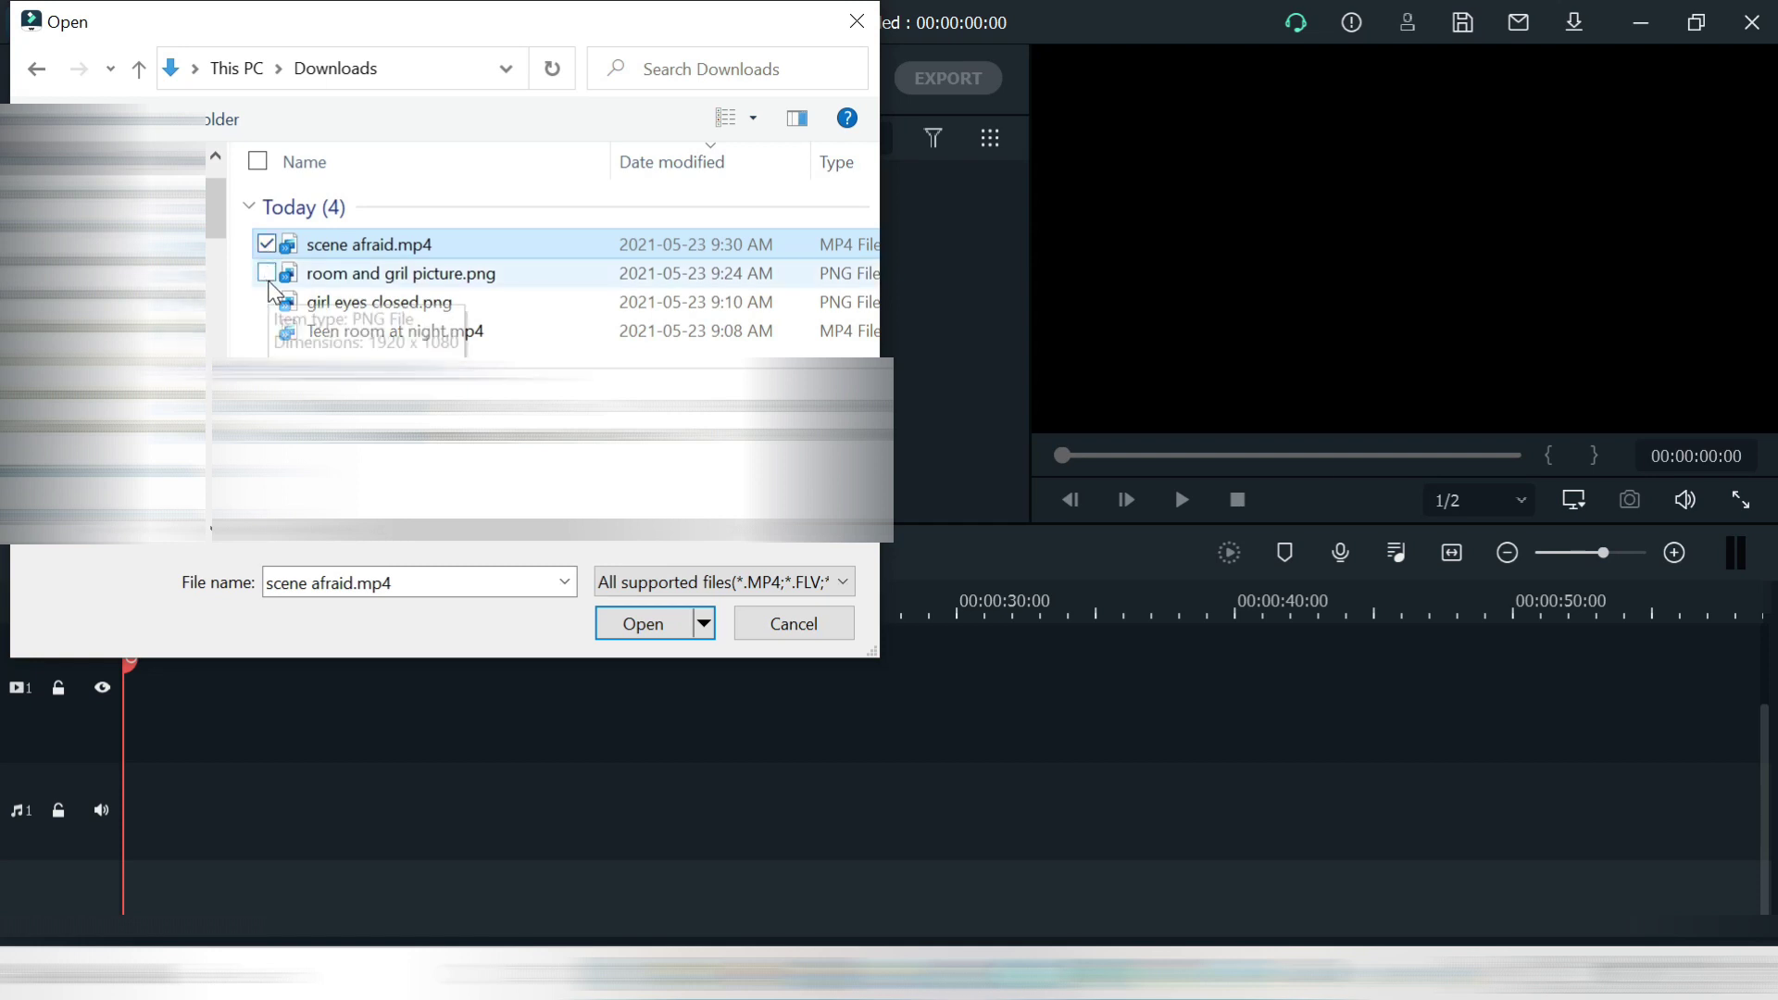
{"action": "left_click", "coordinate": [266, 273]}
{"action": "left_click", "coordinate": [651, 627]}
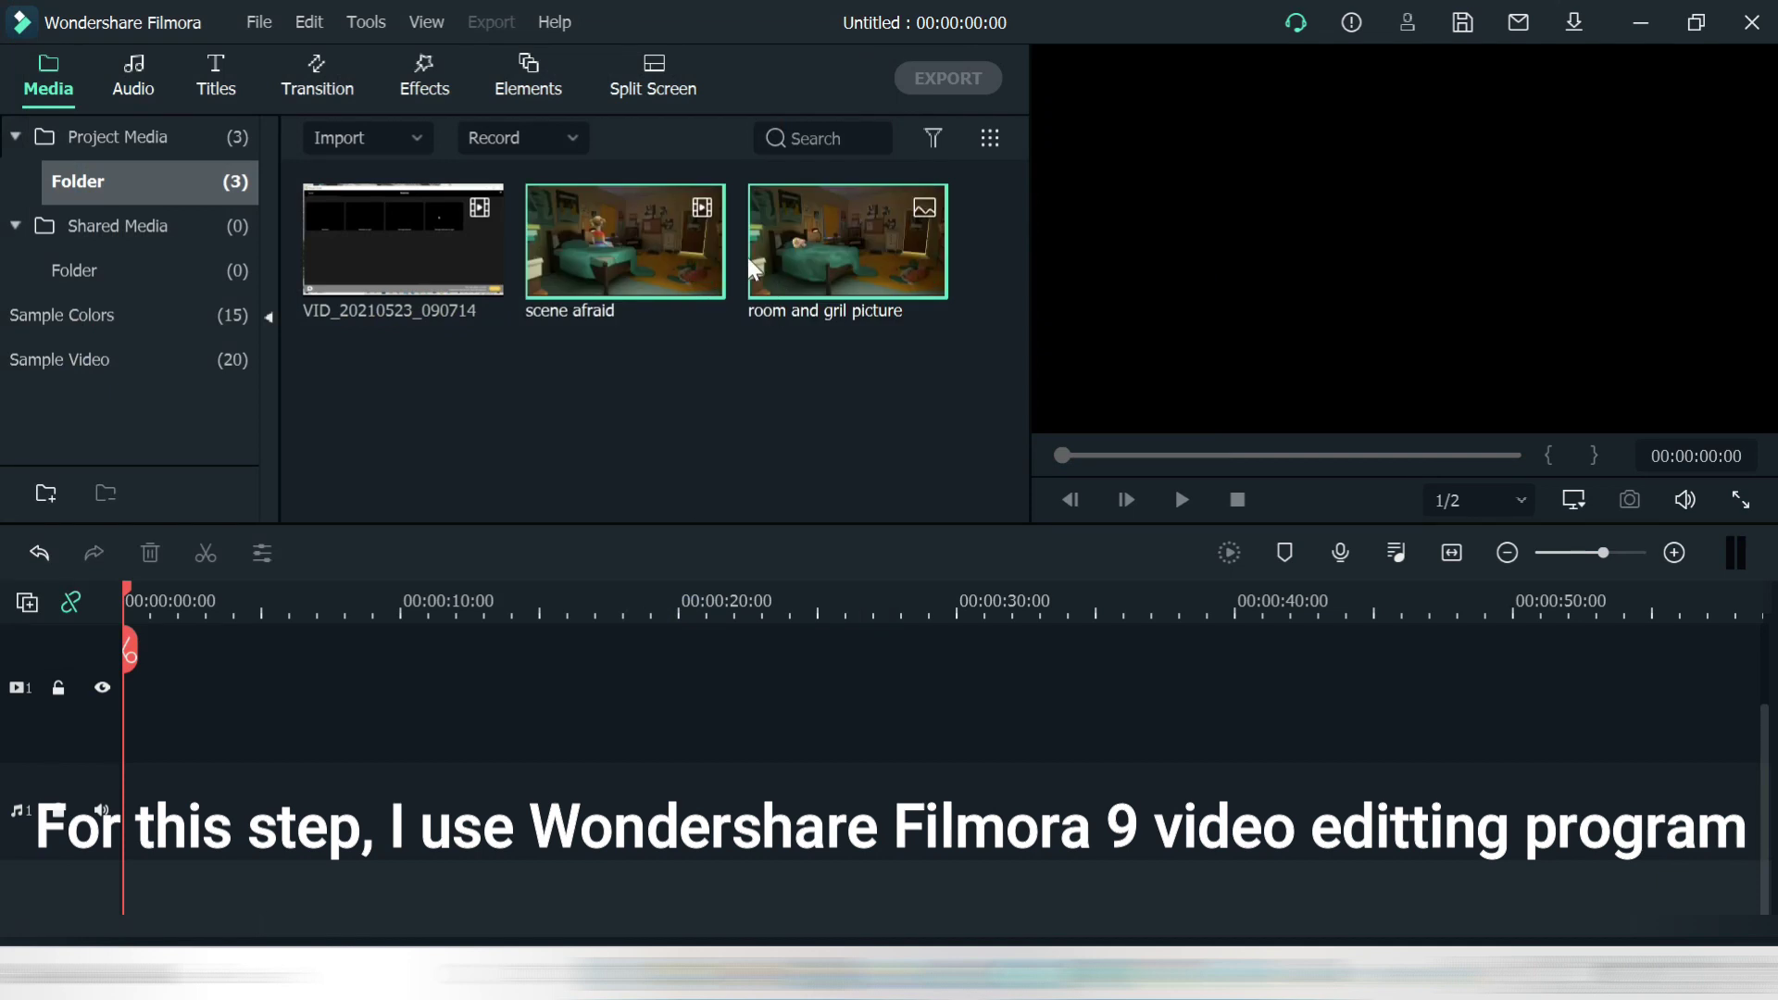
Place the room and girl picture on the video track followed by the scene afraid clip, keeping project settings at 1920 x 1080 25fps.
{"action": "left_click_drag", "start_coordinate": [819, 268], "coordinate": [761, 389]}
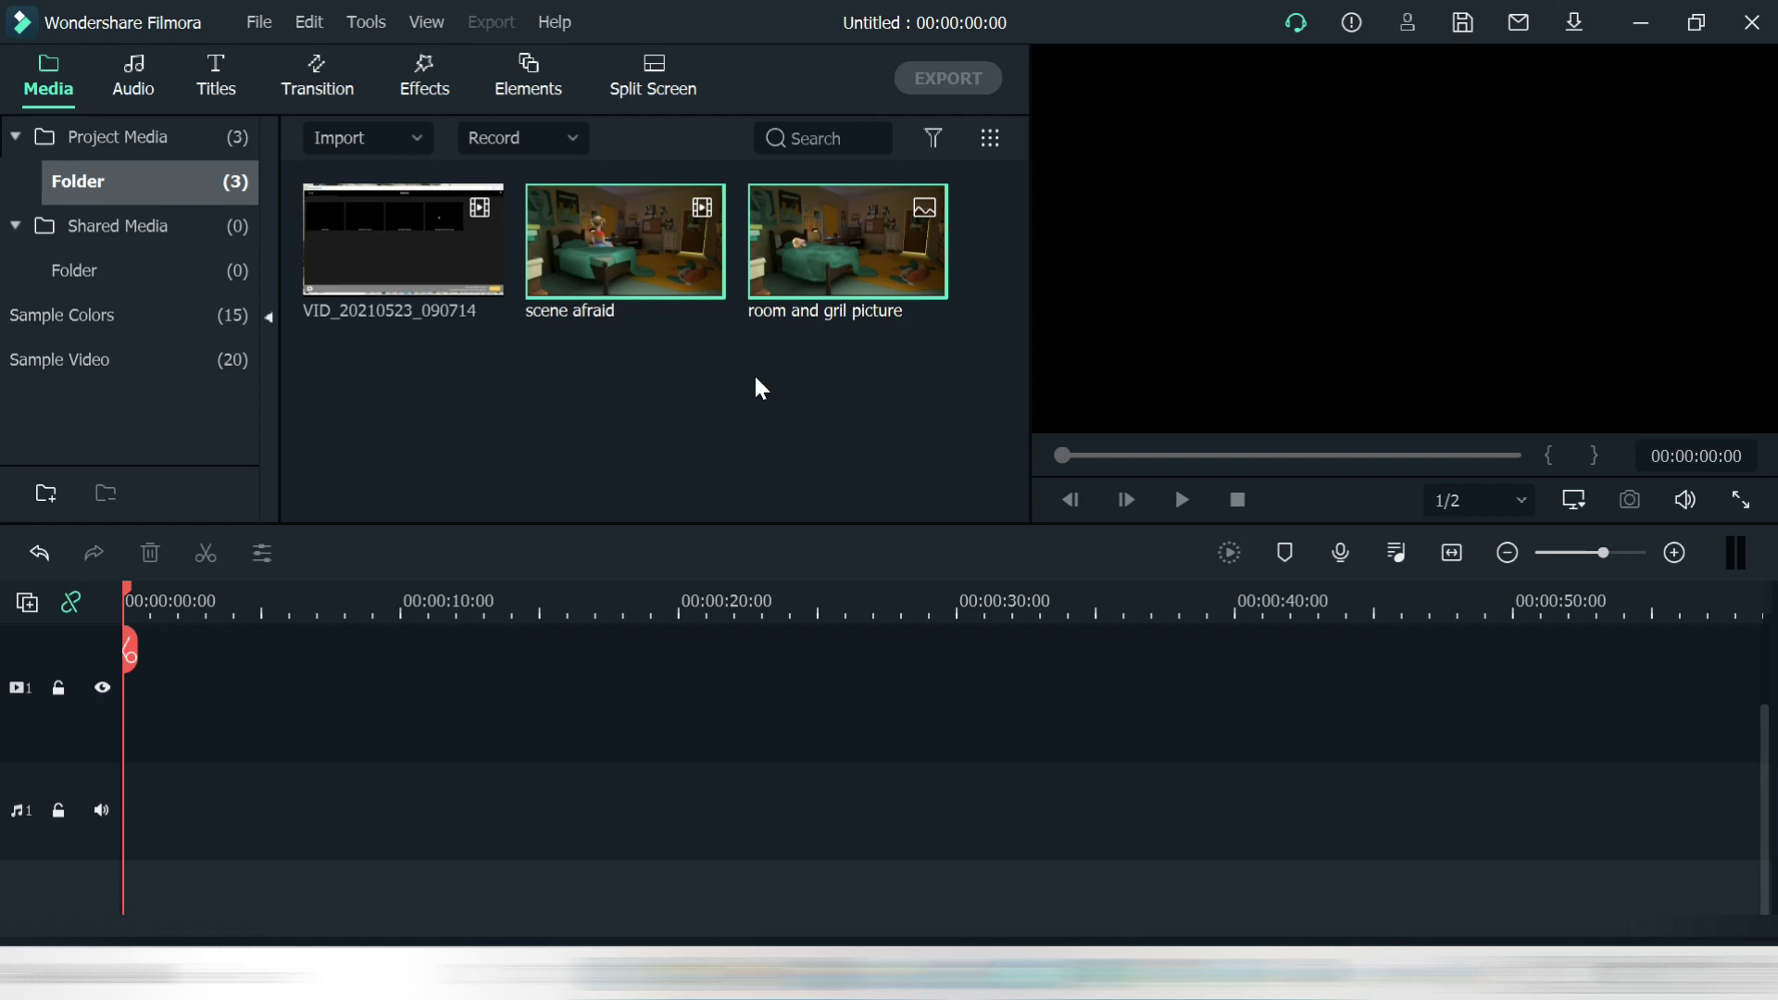
{"action": "left_click_drag", "start_coordinate": [842, 258], "coordinate": [105, 771]}
{"action": "left_click_drag", "start_coordinate": [602, 250], "coordinate": [286, 723]}
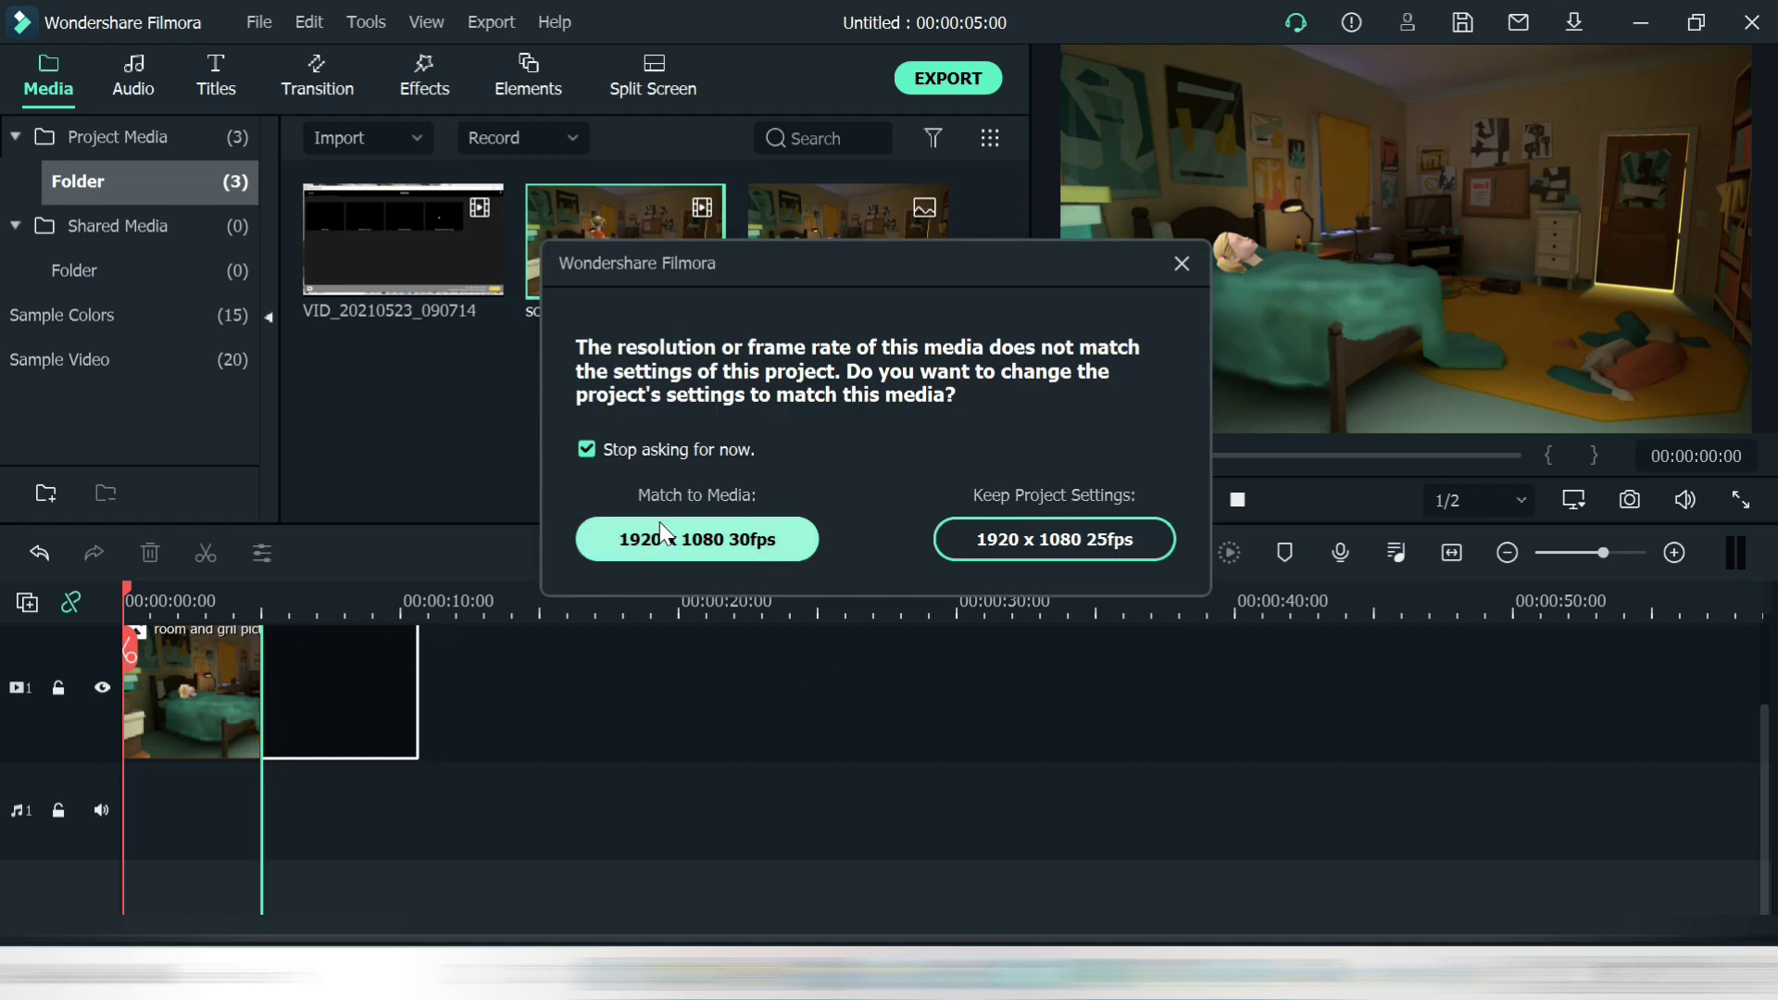
{"action": "left_click", "coordinate": [996, 530]}
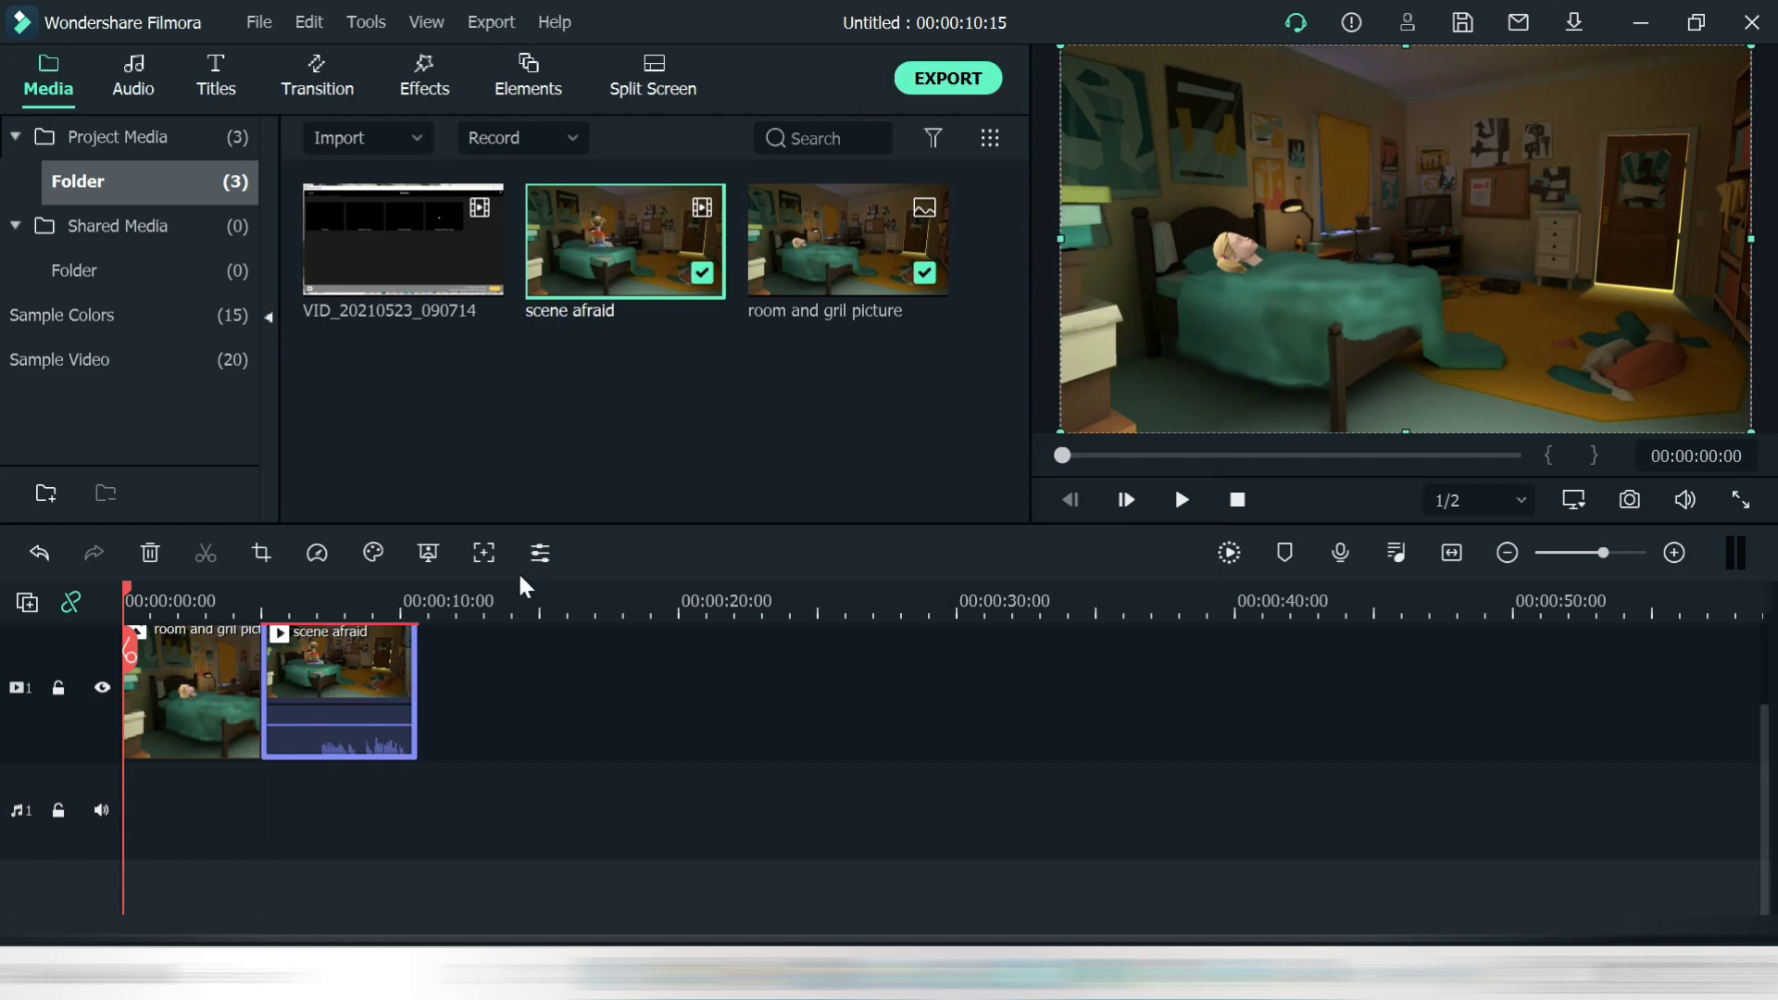
Add a Dissolve transition between the room picture and the scene afraid clip, and preview the sequence.
{"action": "left_click", "coordinate": [310, 88]}
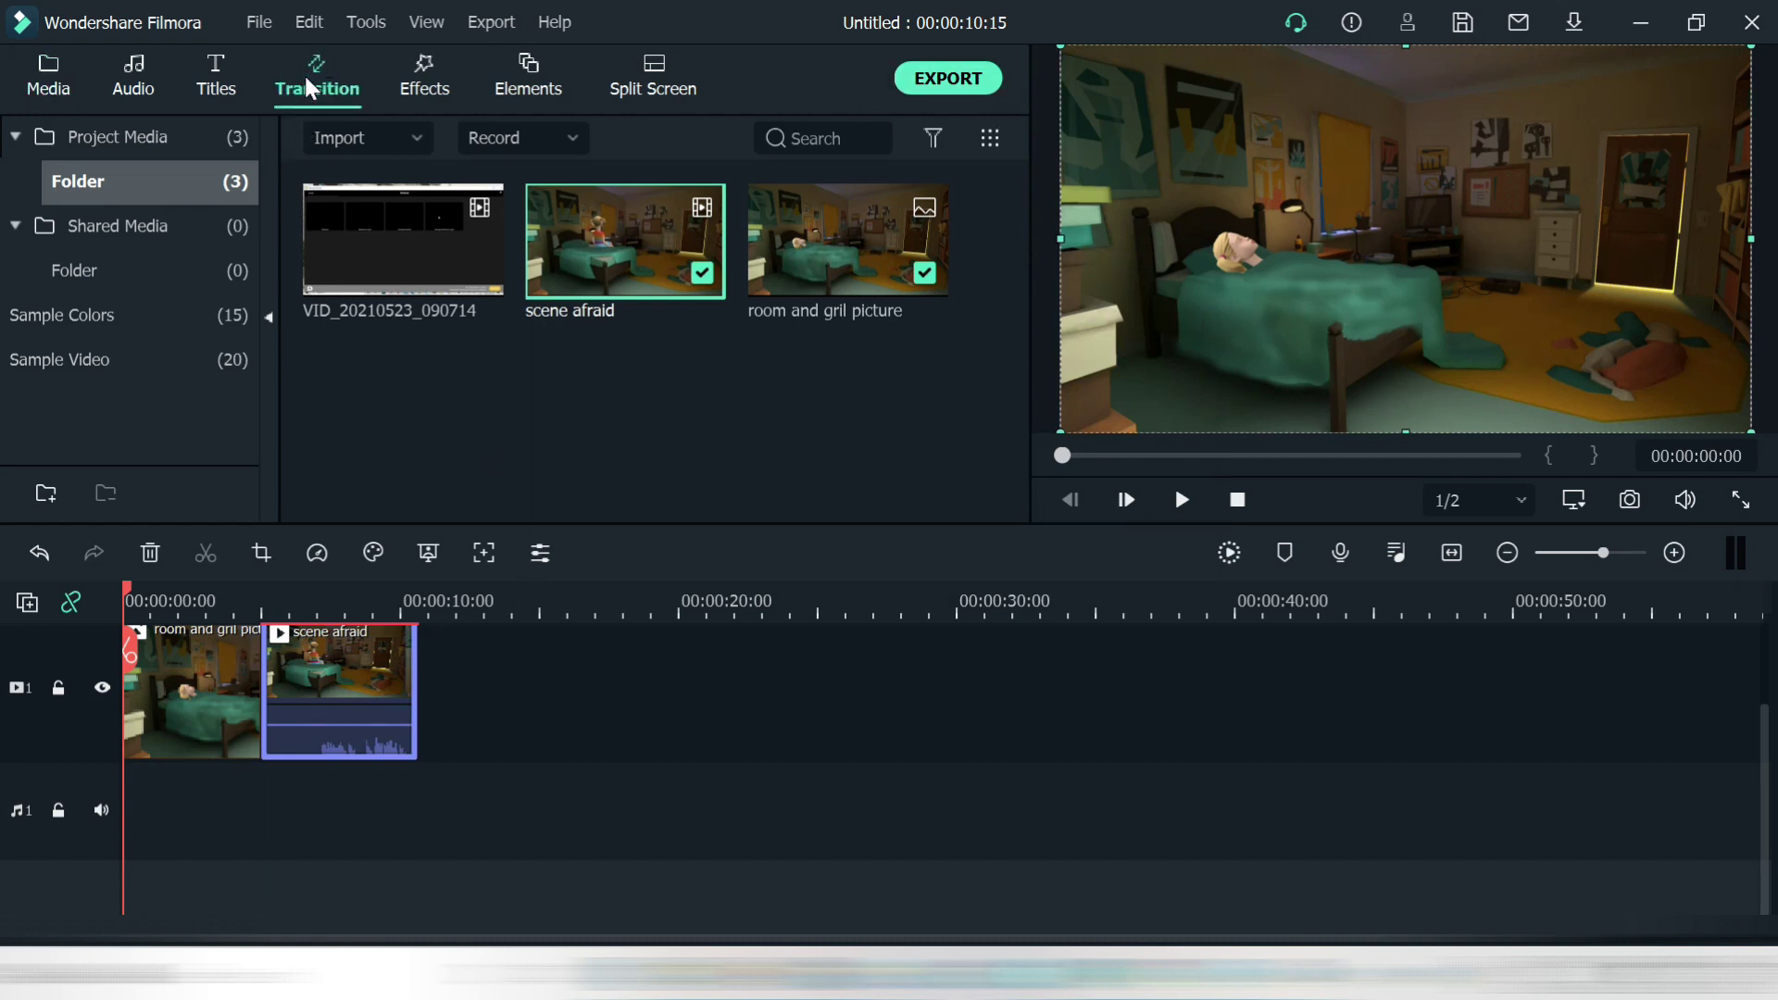
{"action": "left_click_drag", "start_coordinate": [398, 273], "coordinate": [257, 682]}
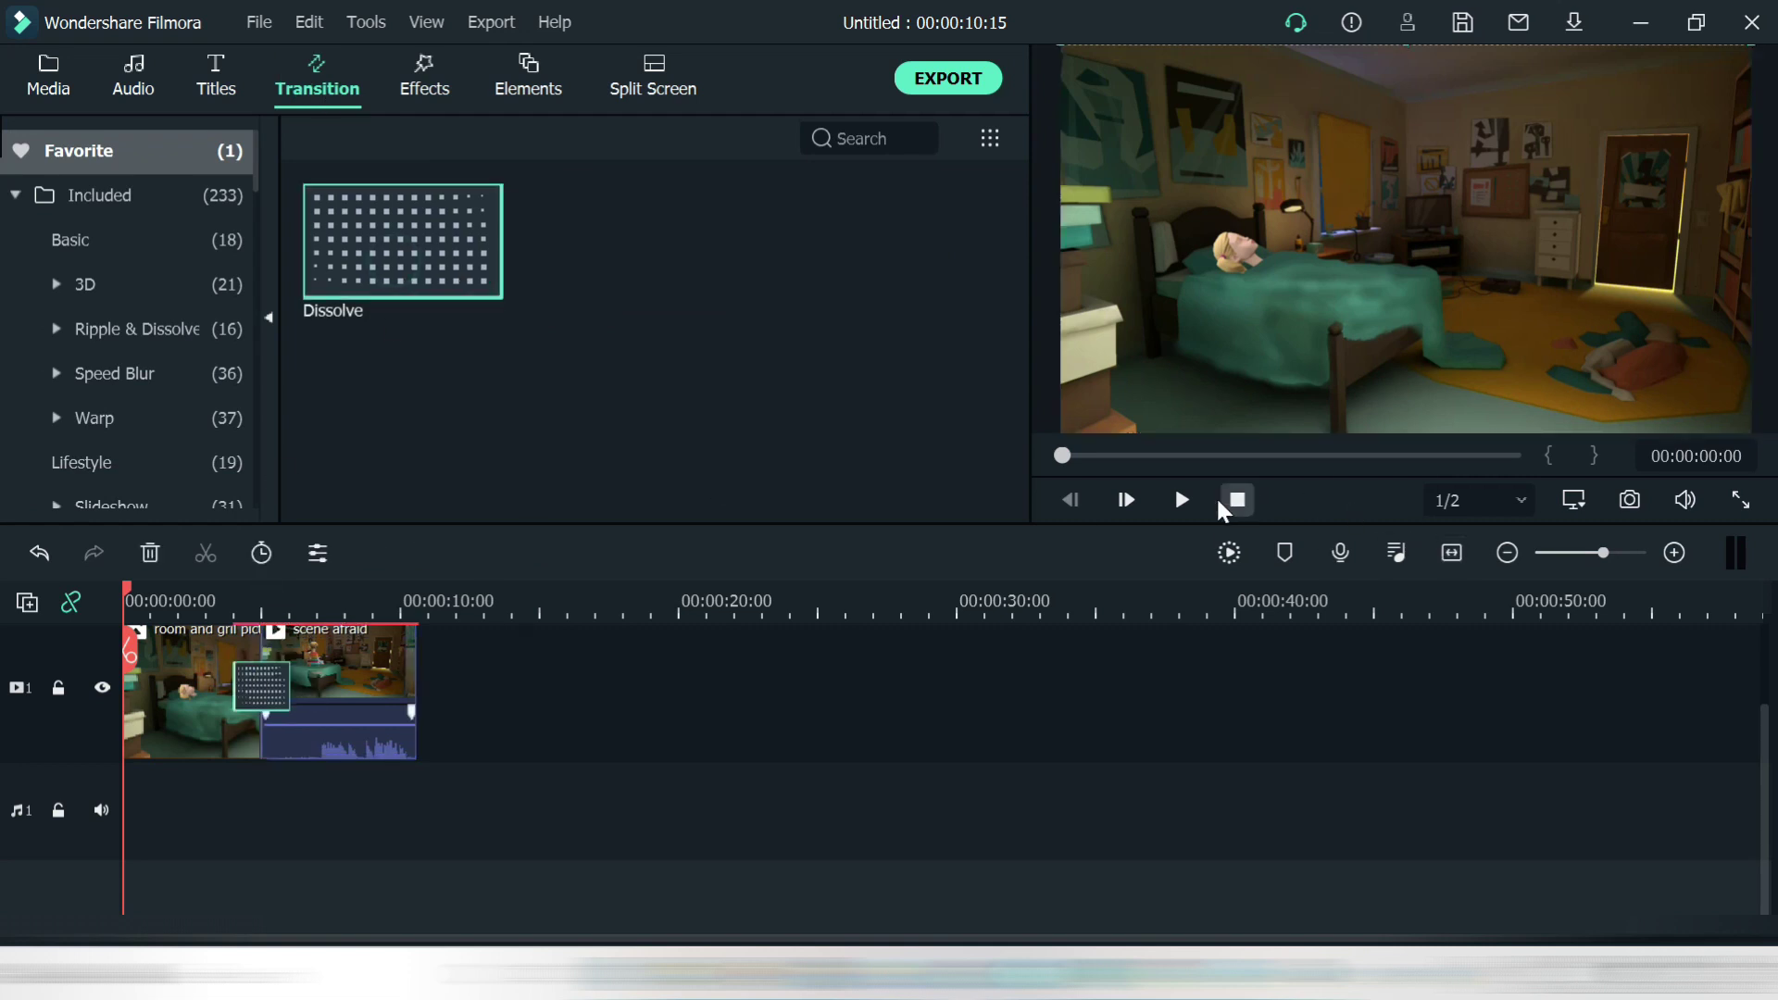
{"action": "left_click", "coordinate": [1180, 500]}
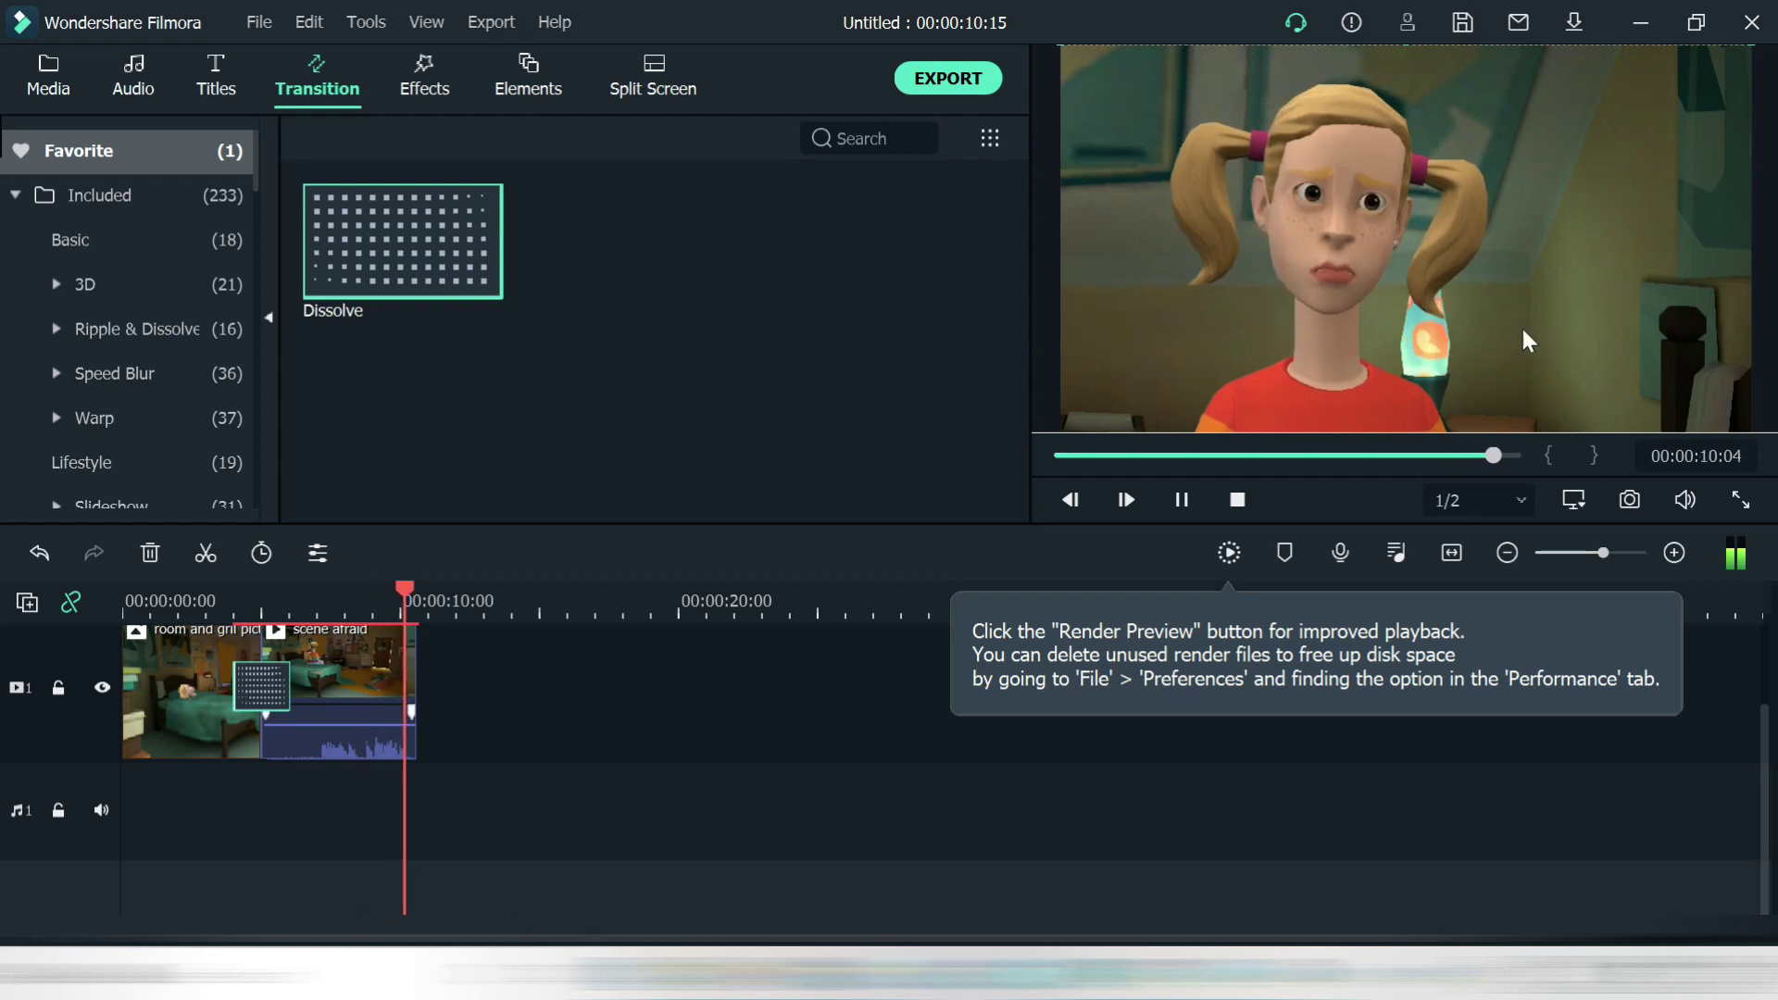
{"action": "left_click", "coordinate": [1180, 500]}
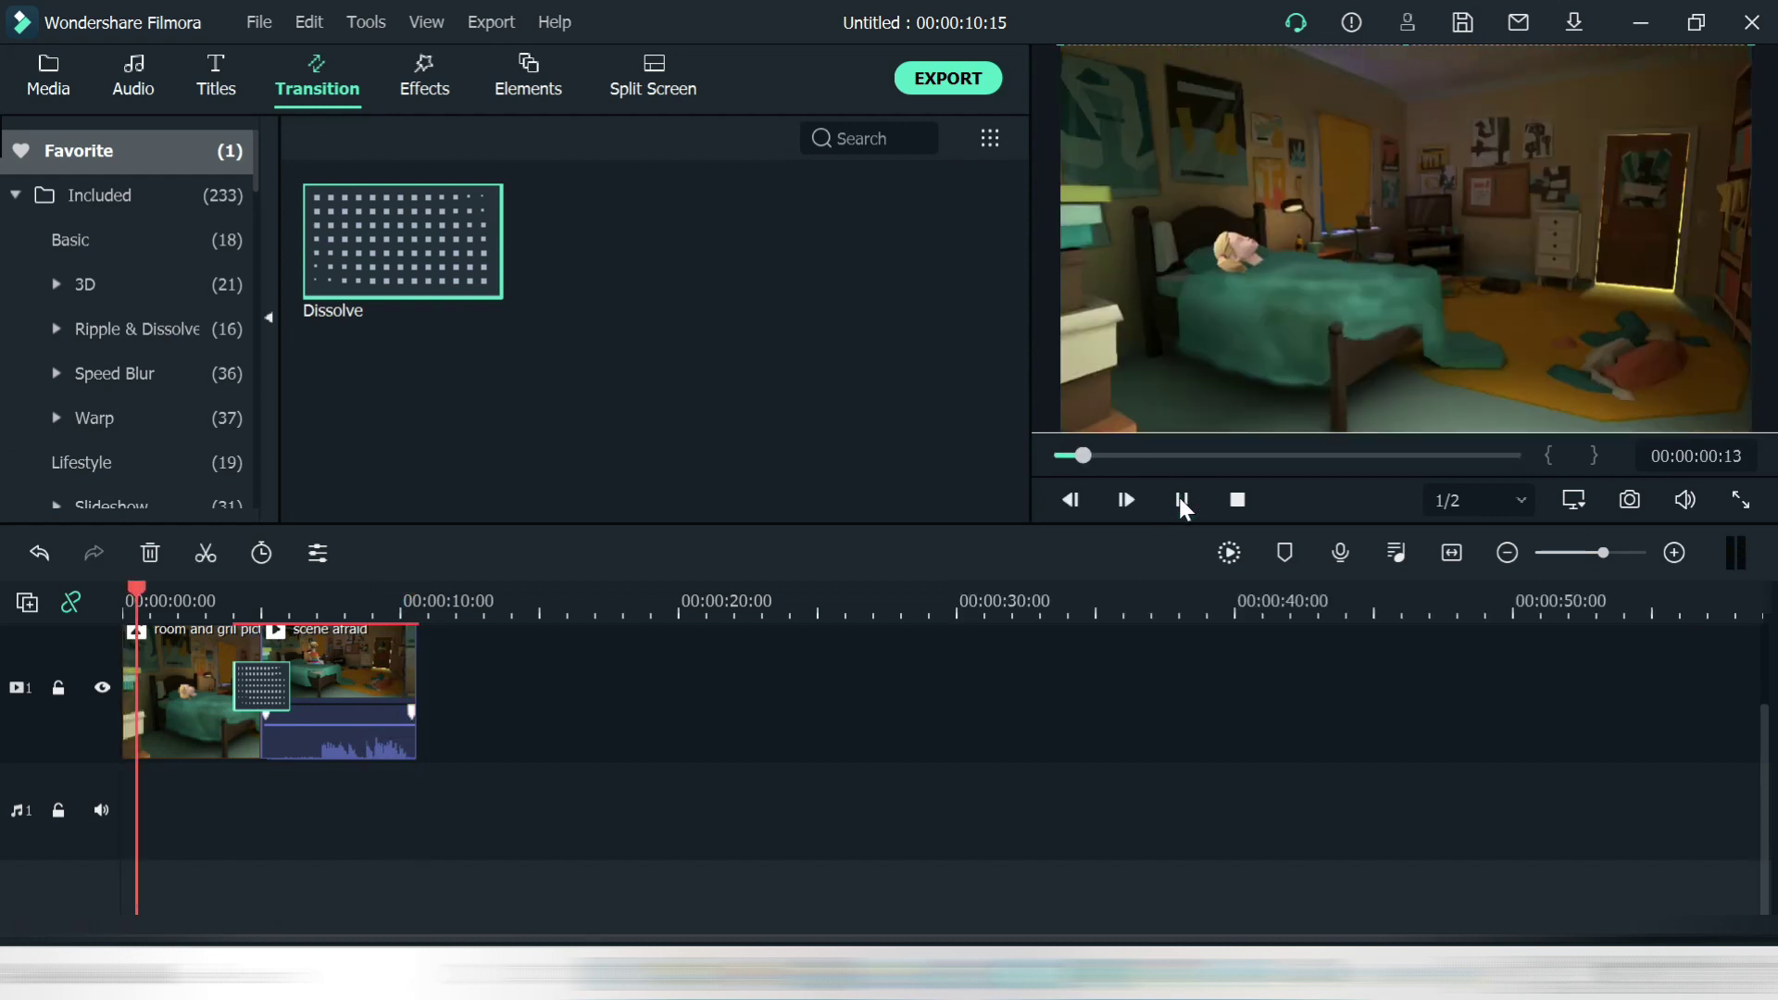
{"action": "left_click", "coordinate": [1180, 500]}
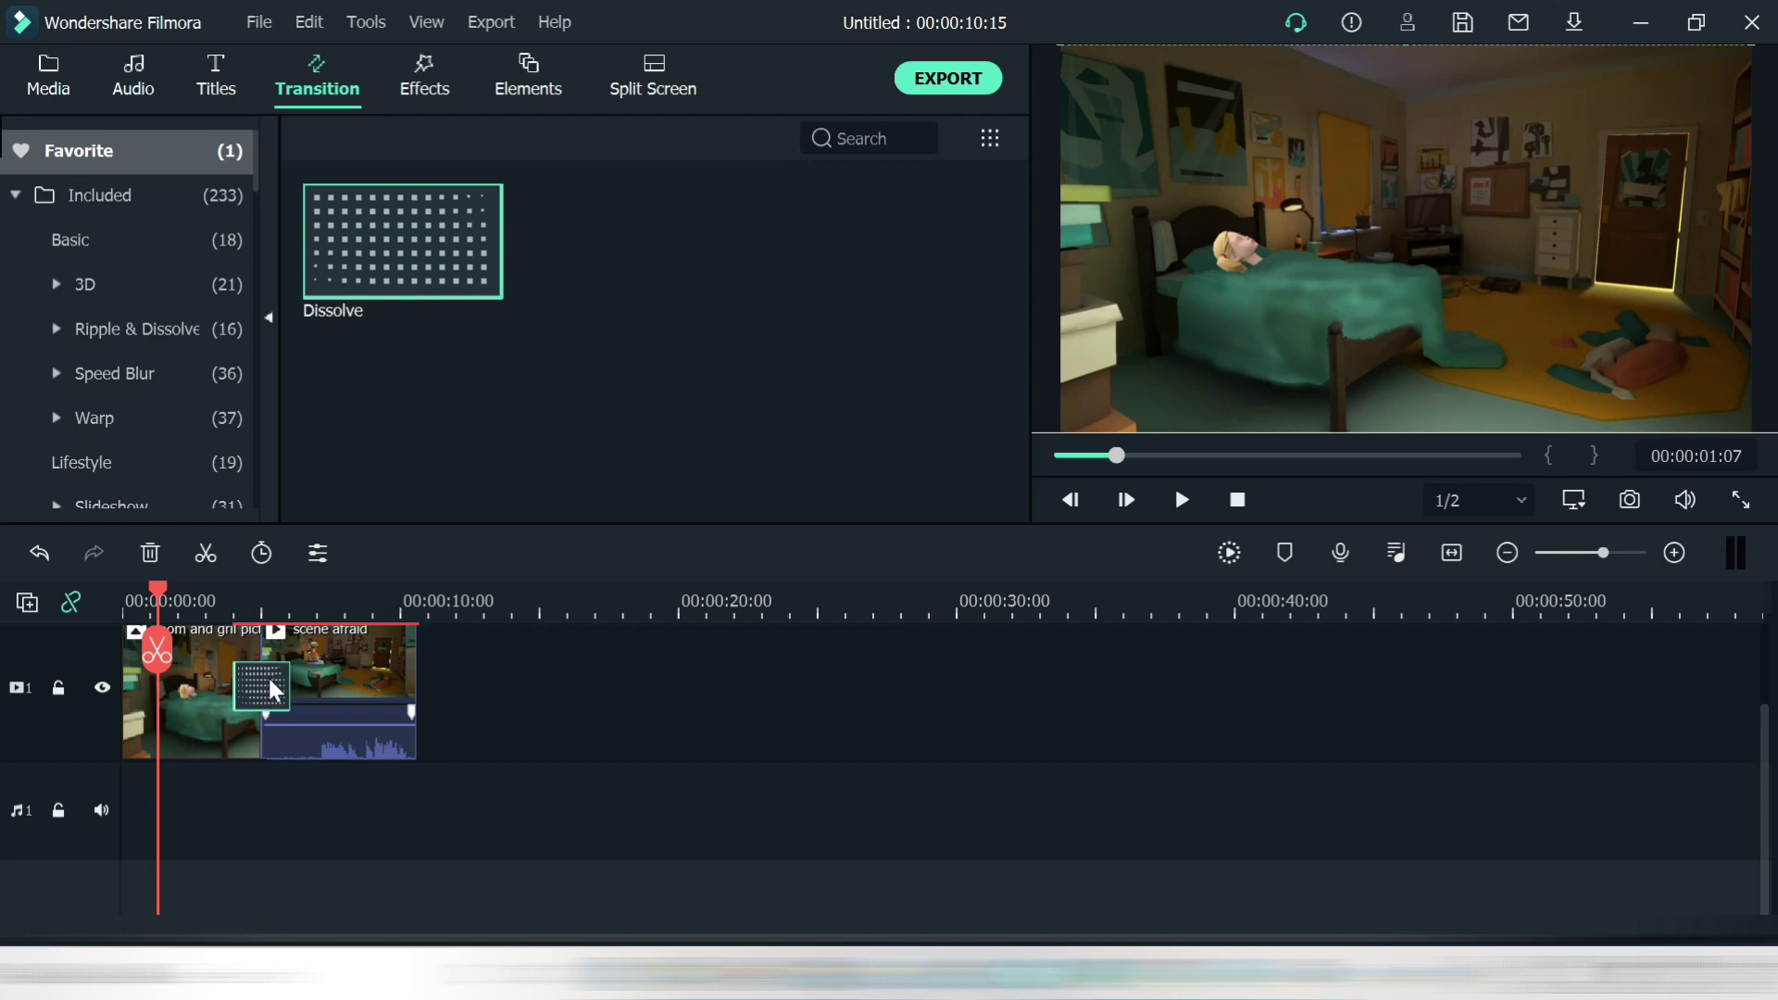
Shorten the Dissolve transition between the two clips and review the sequence, including in full screen.
{"action": "left_click_drag", "start_coordinate": [290, 686], "coordinate": [269, 686]}
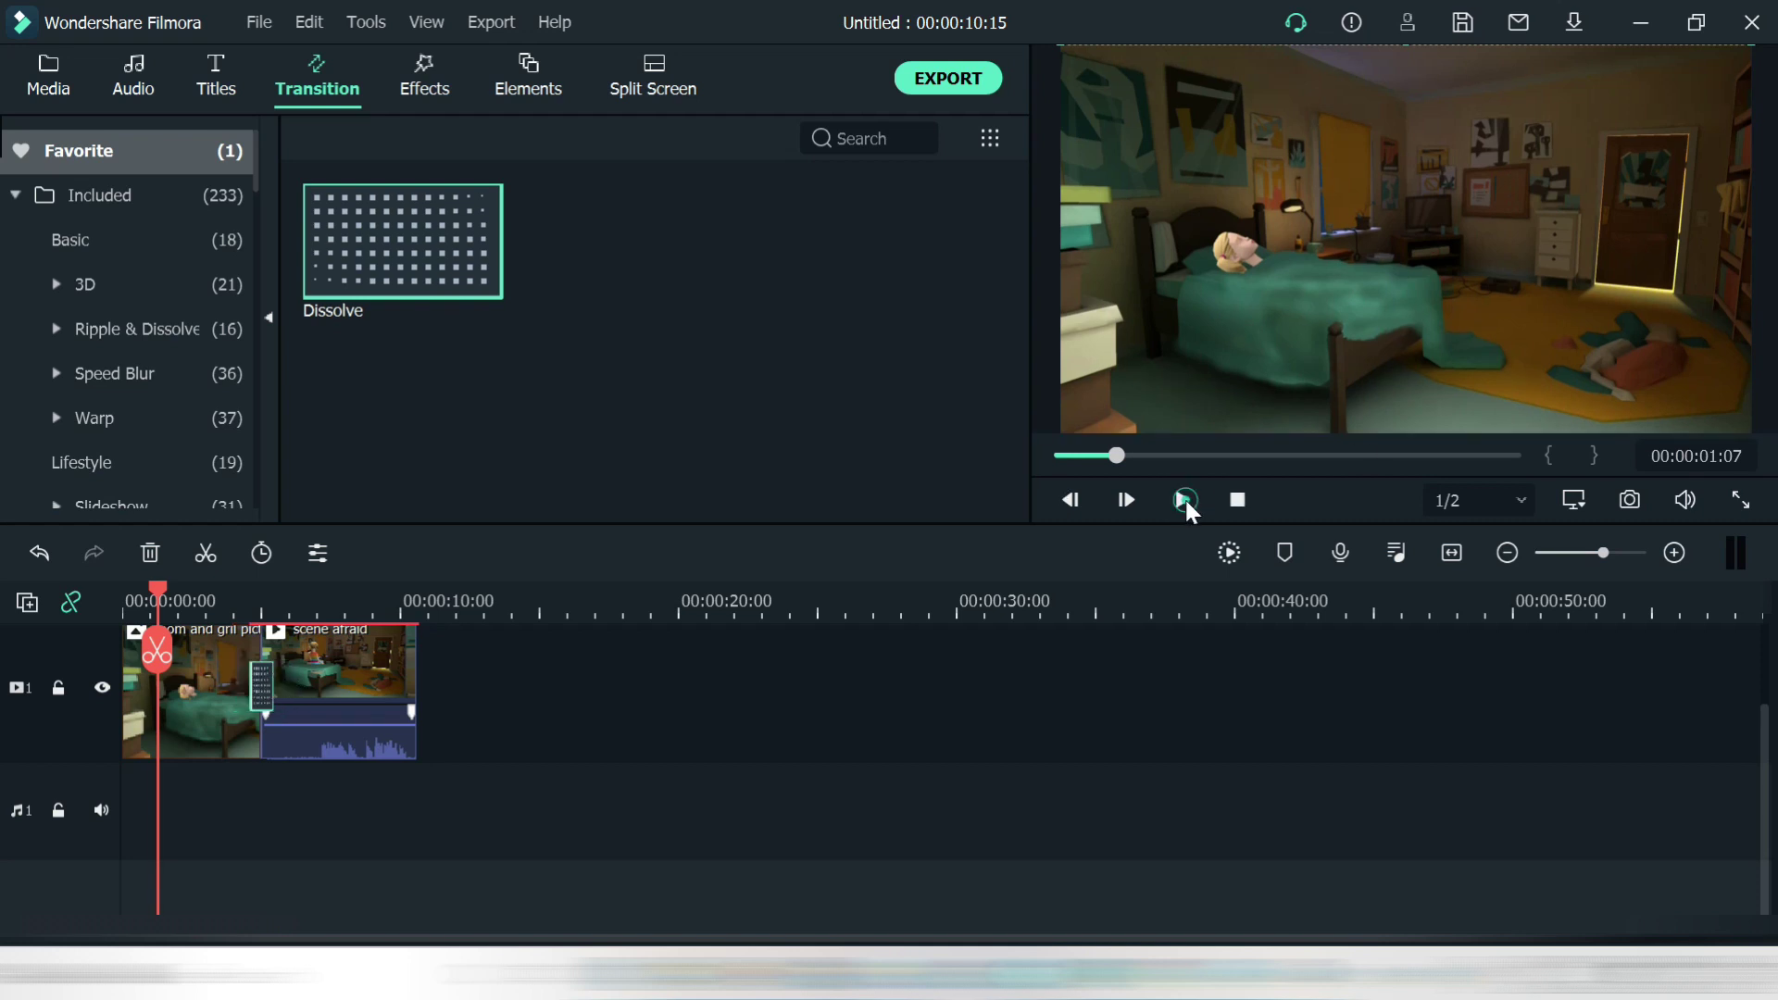
{"action": "left_click", "coordinate": [1185, 500]}
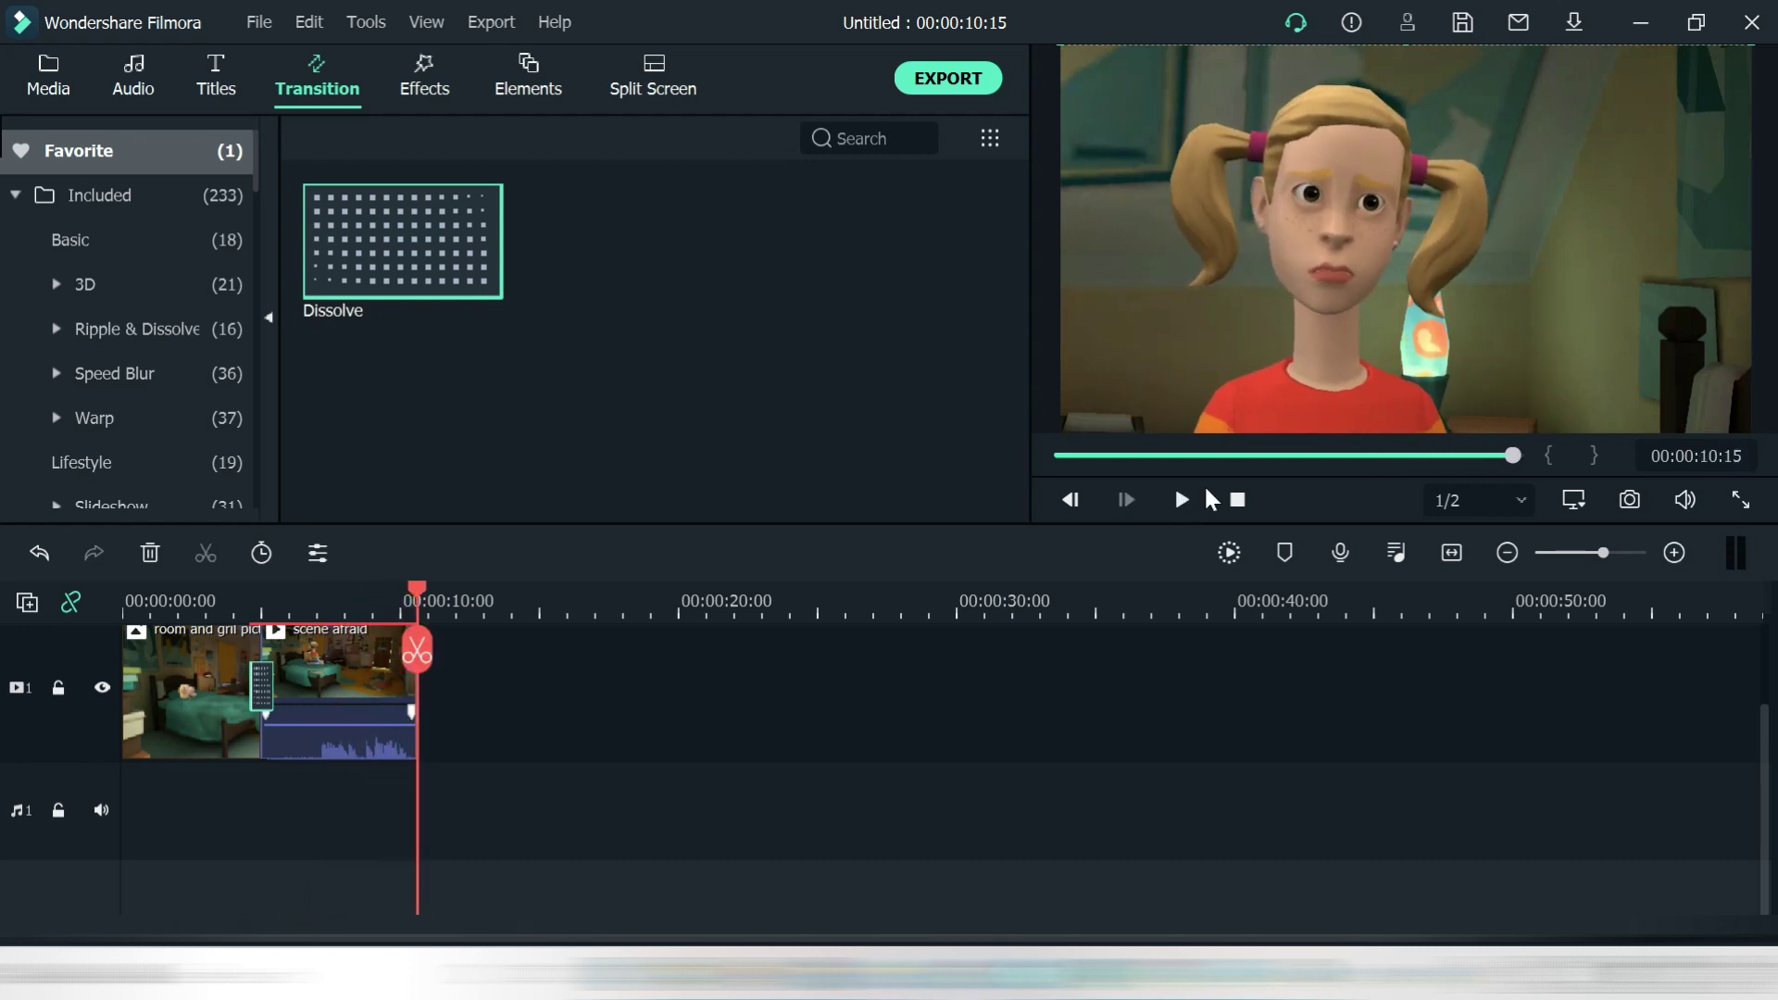
{"action": "left_click", "coordinate": [1741, 501]}
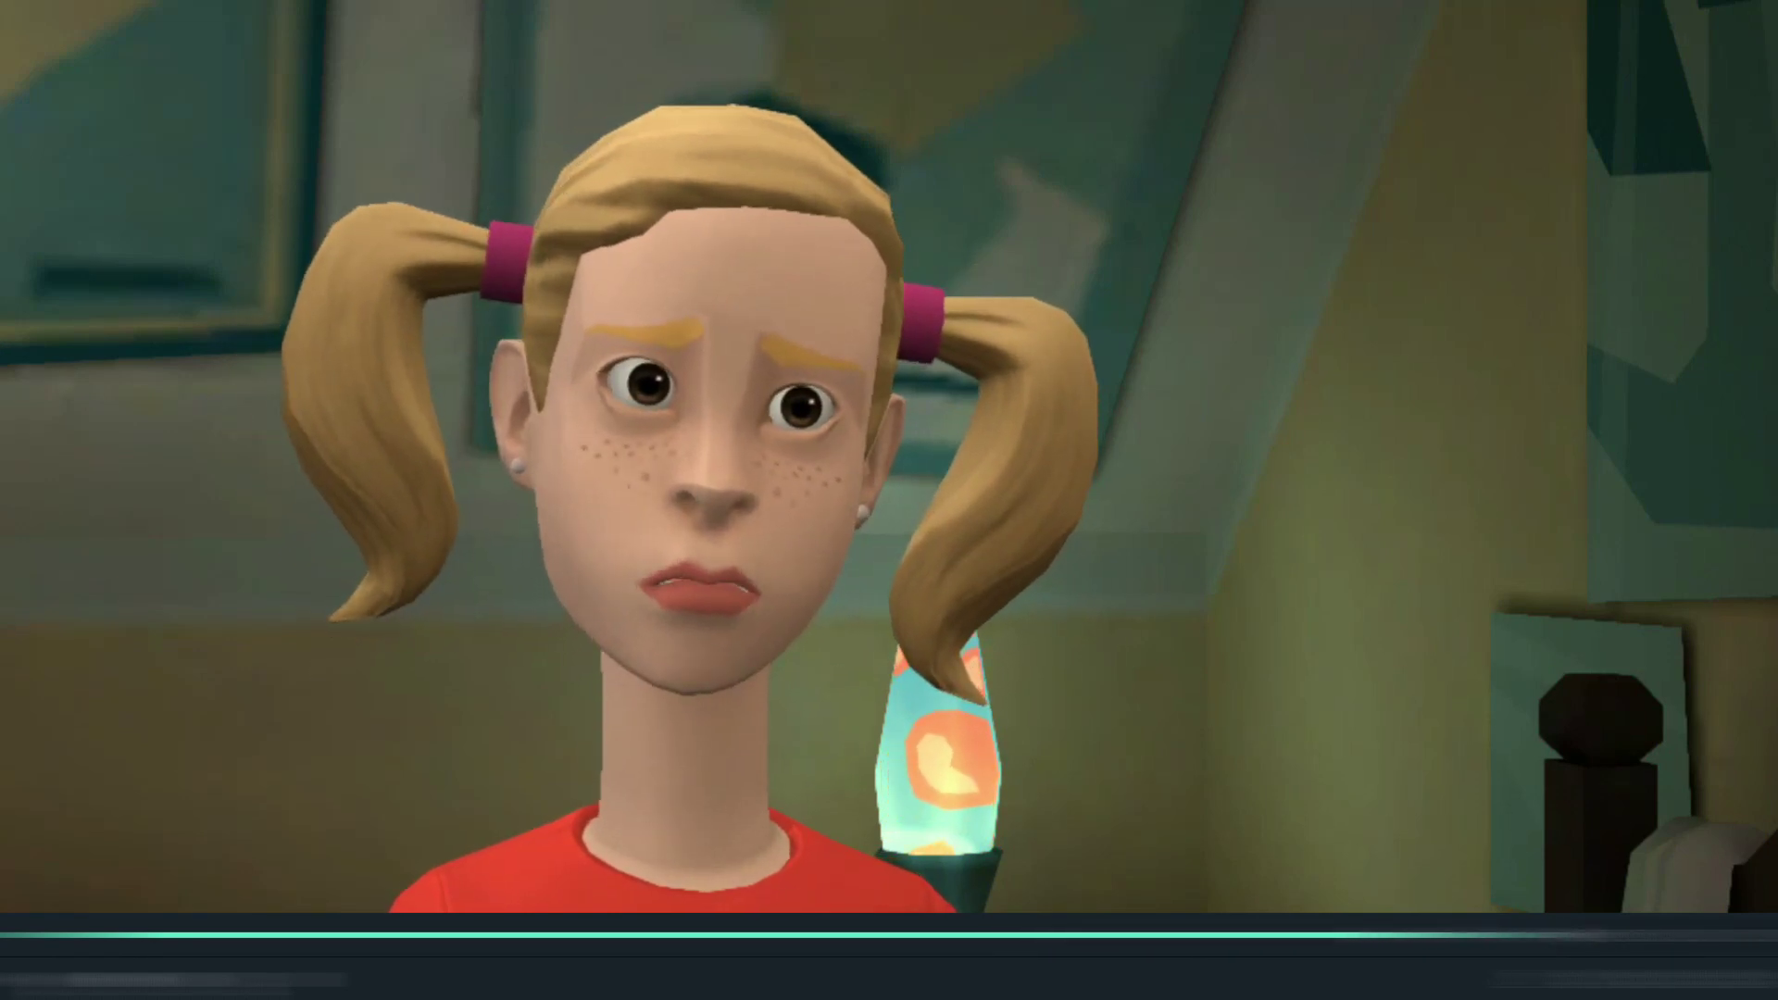
{"action": "key", "text": "Escape"}
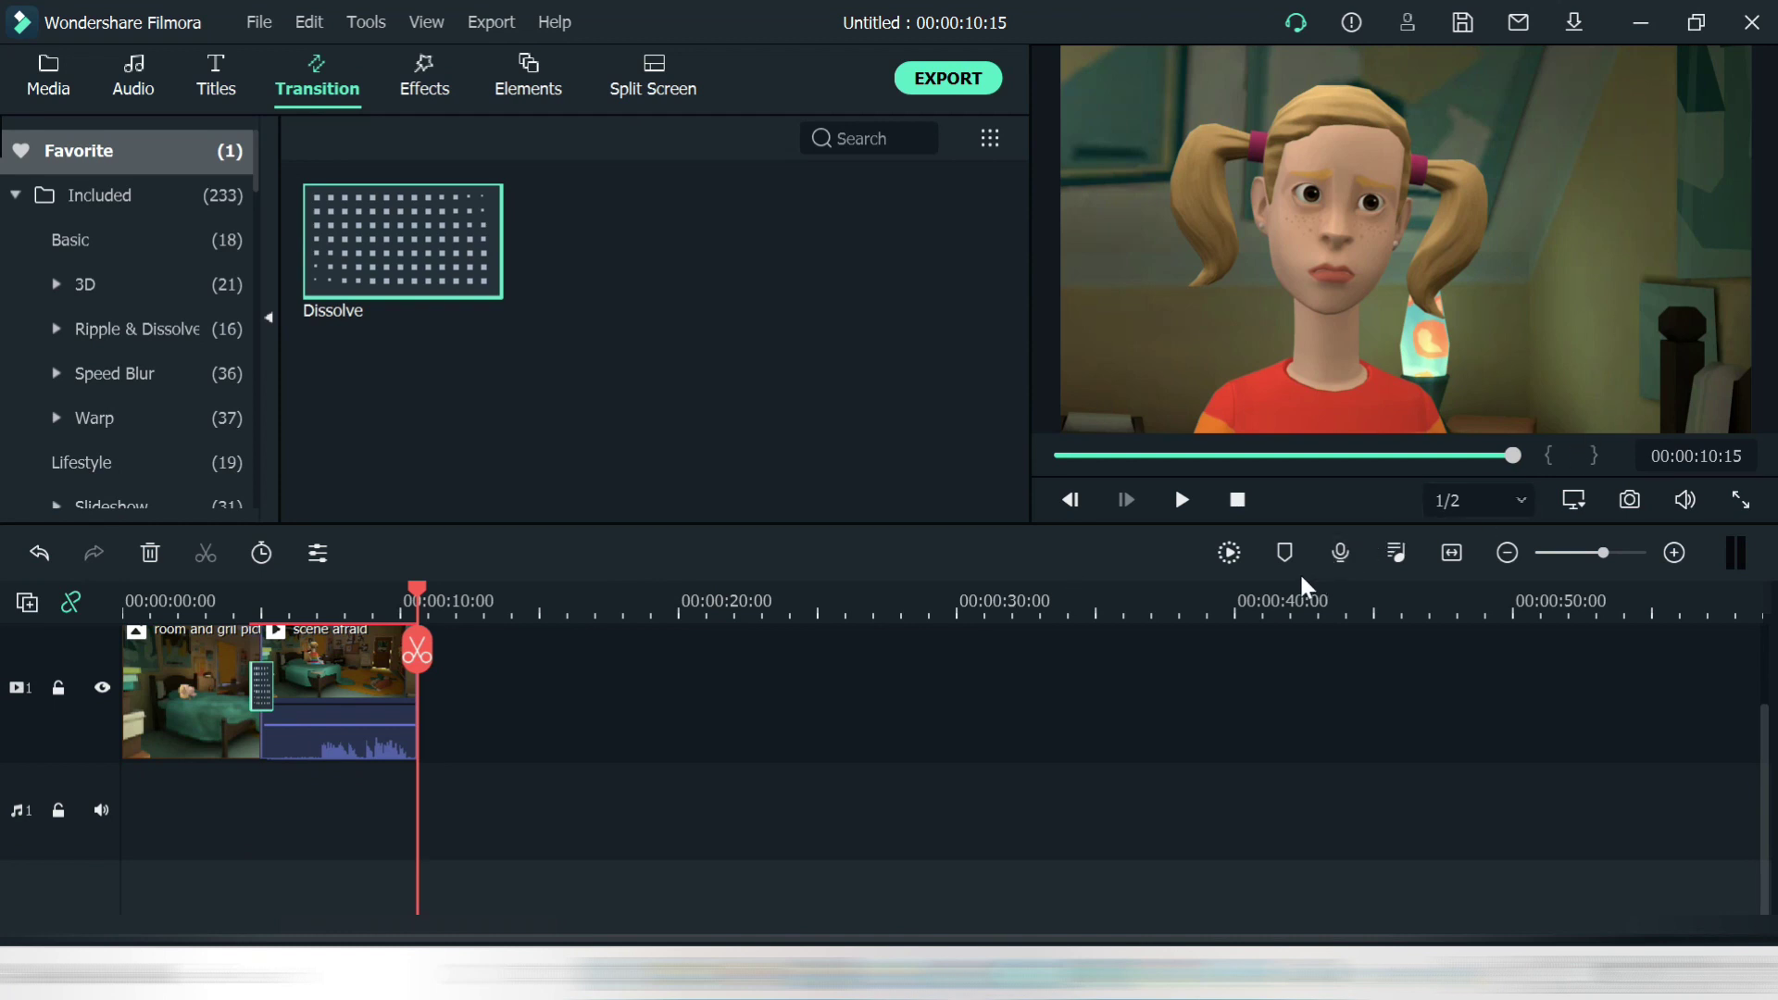
Render the timeline preview for smoother playback and view the result in full screen.
{"action": "left_click", "coordinate": [1228, 553]}
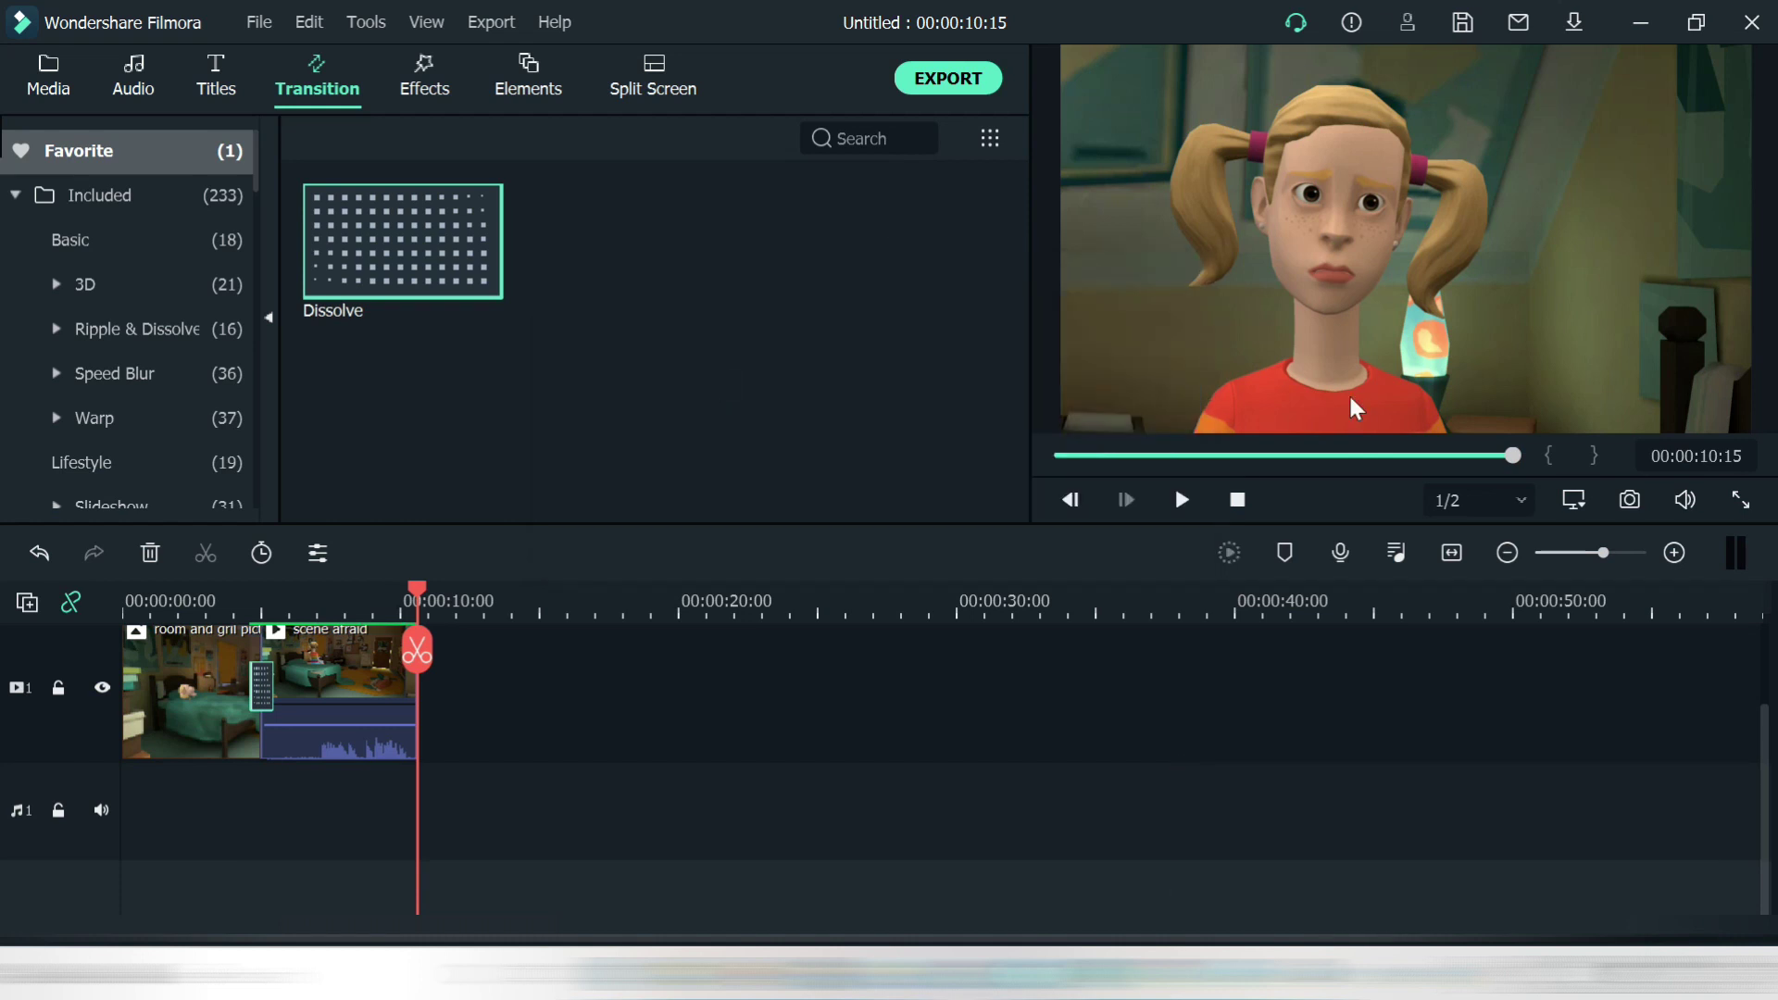
{"action": "left_click", "coordinate": [1740, 501]}
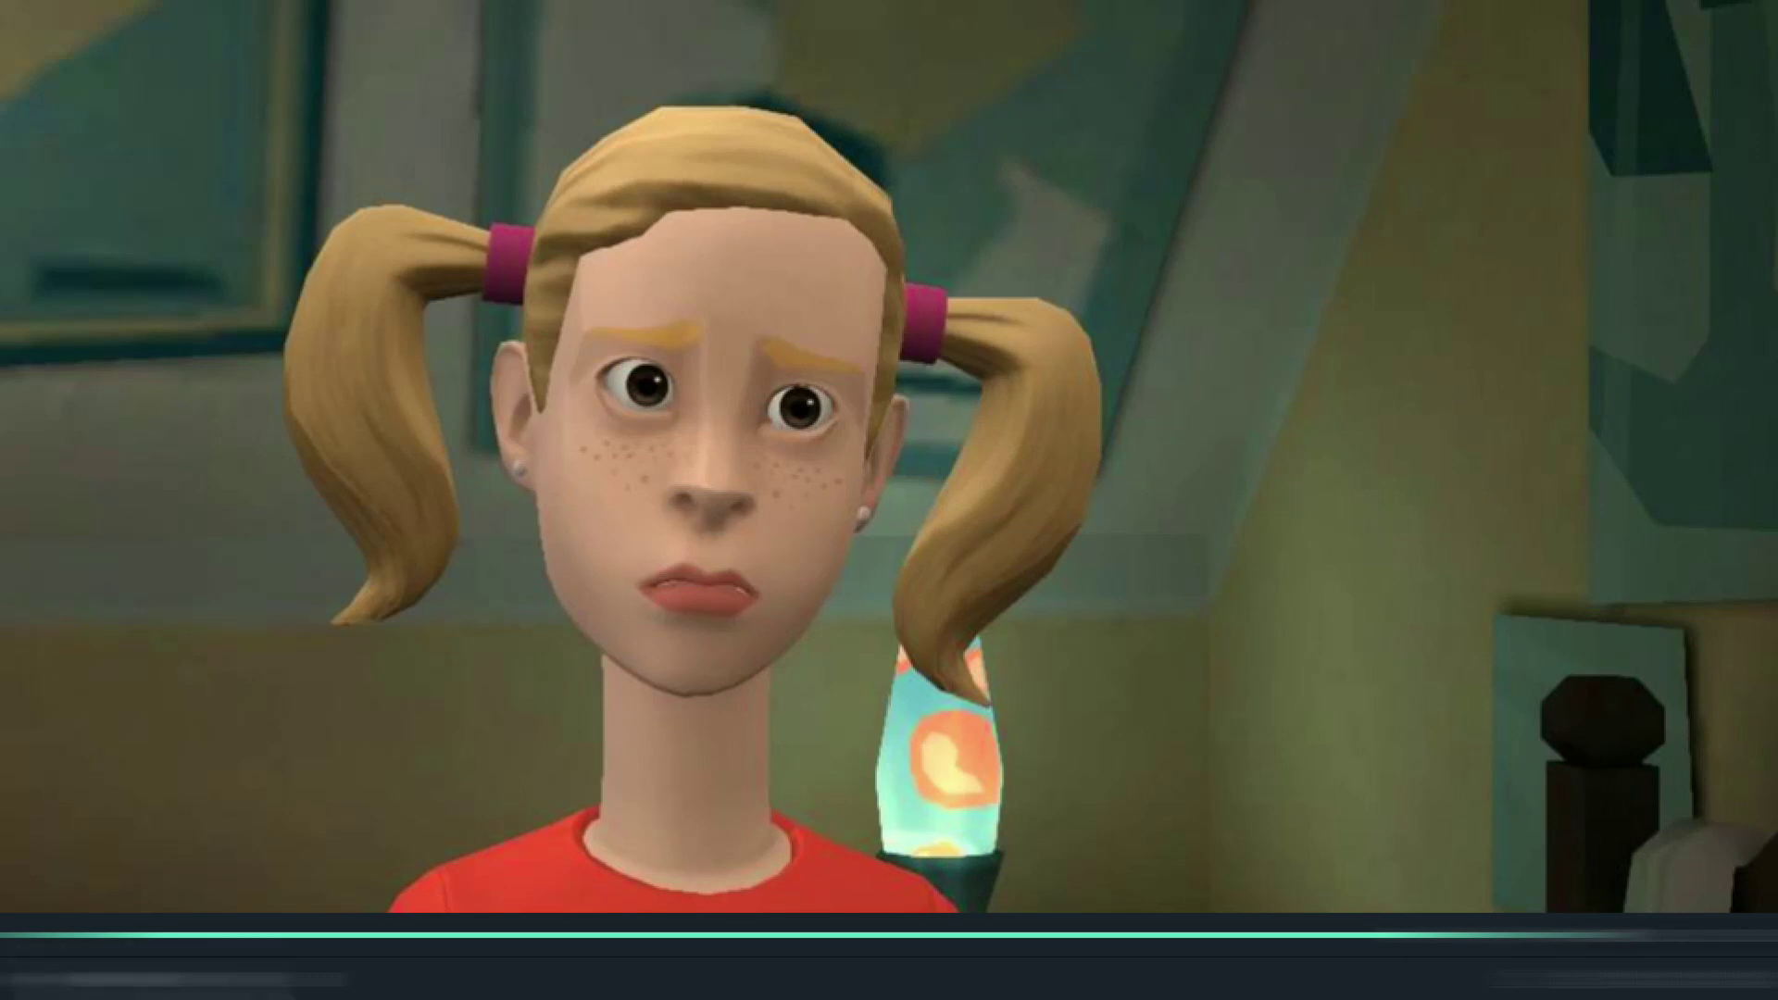